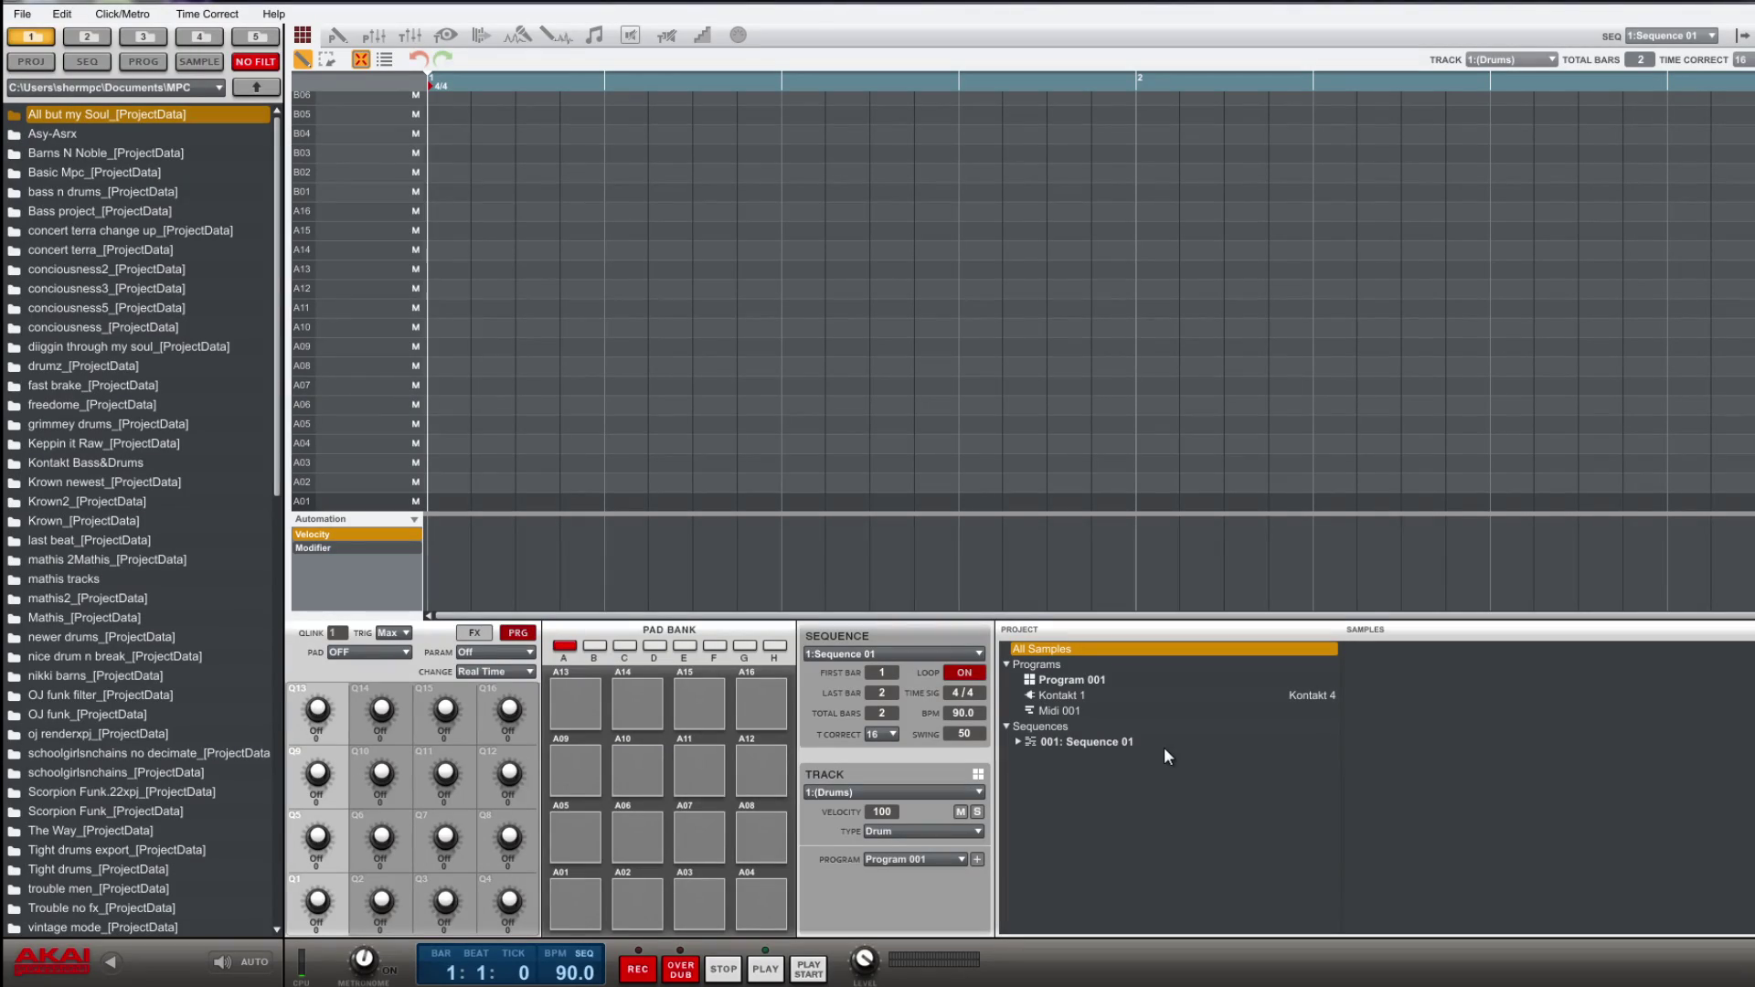
Step: Review the Other page of the MPC Preferences and close them, keeping the settings
{"action": "left_click", "coordinate": [62, 14]}
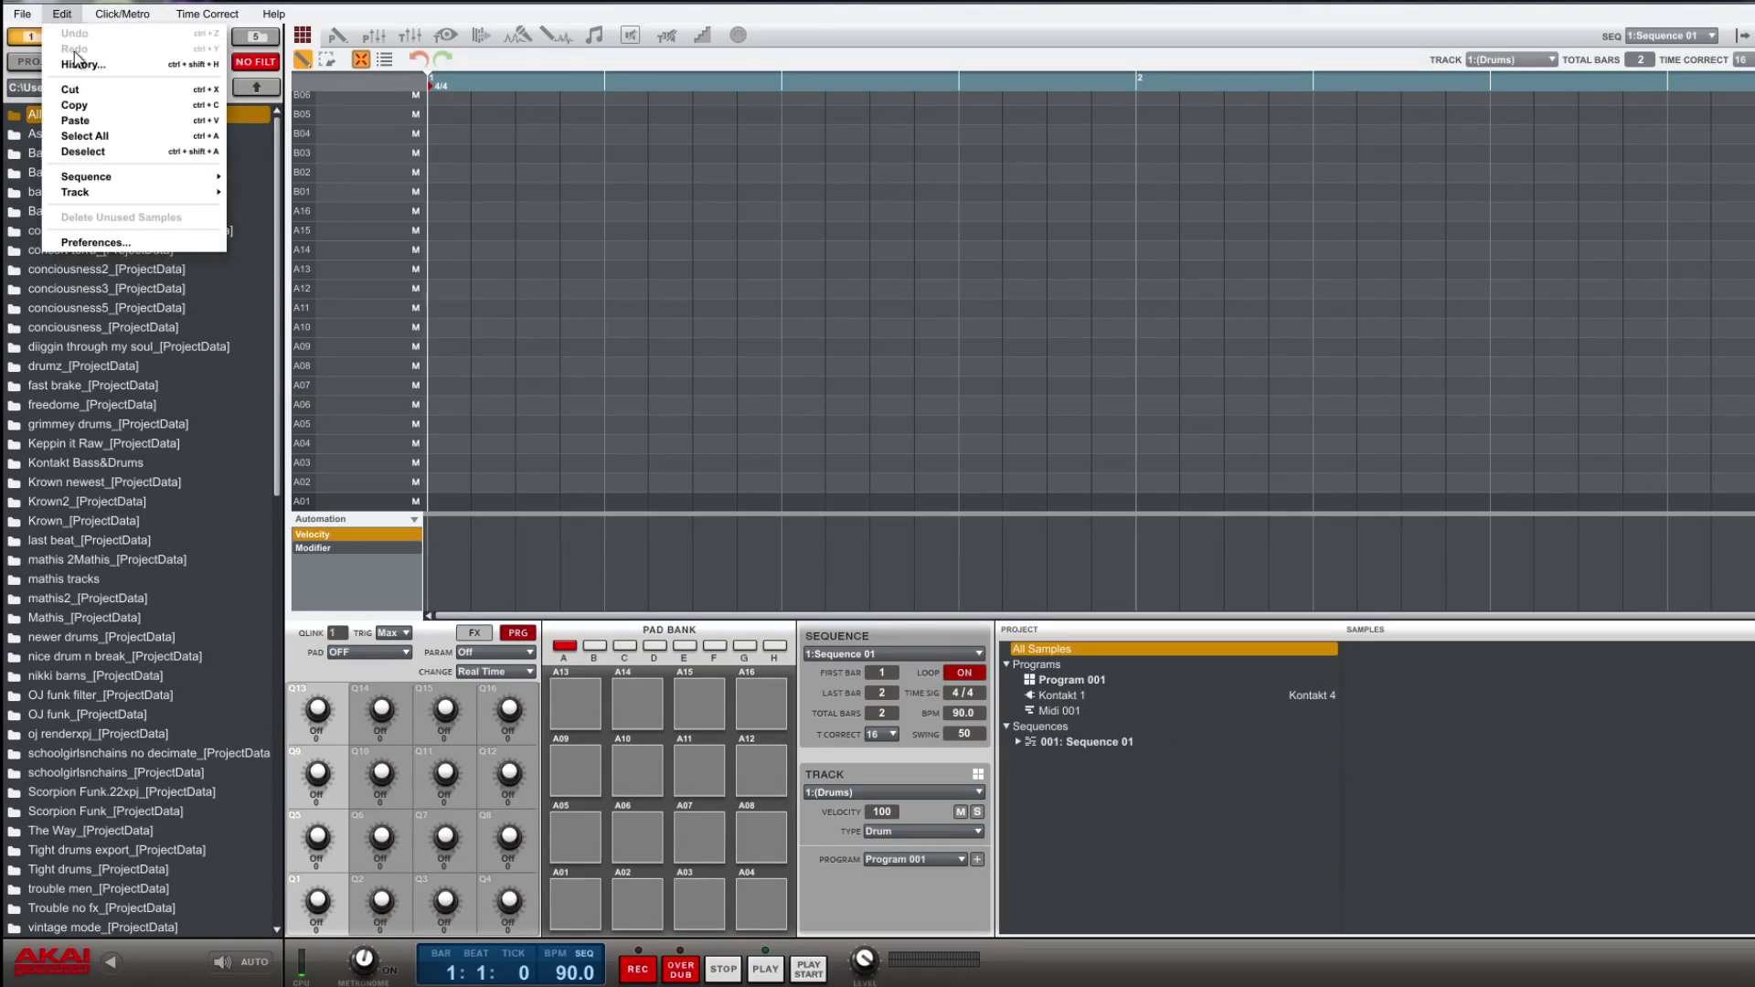
{"action": "left_click", "coordinate": [111, 245]}
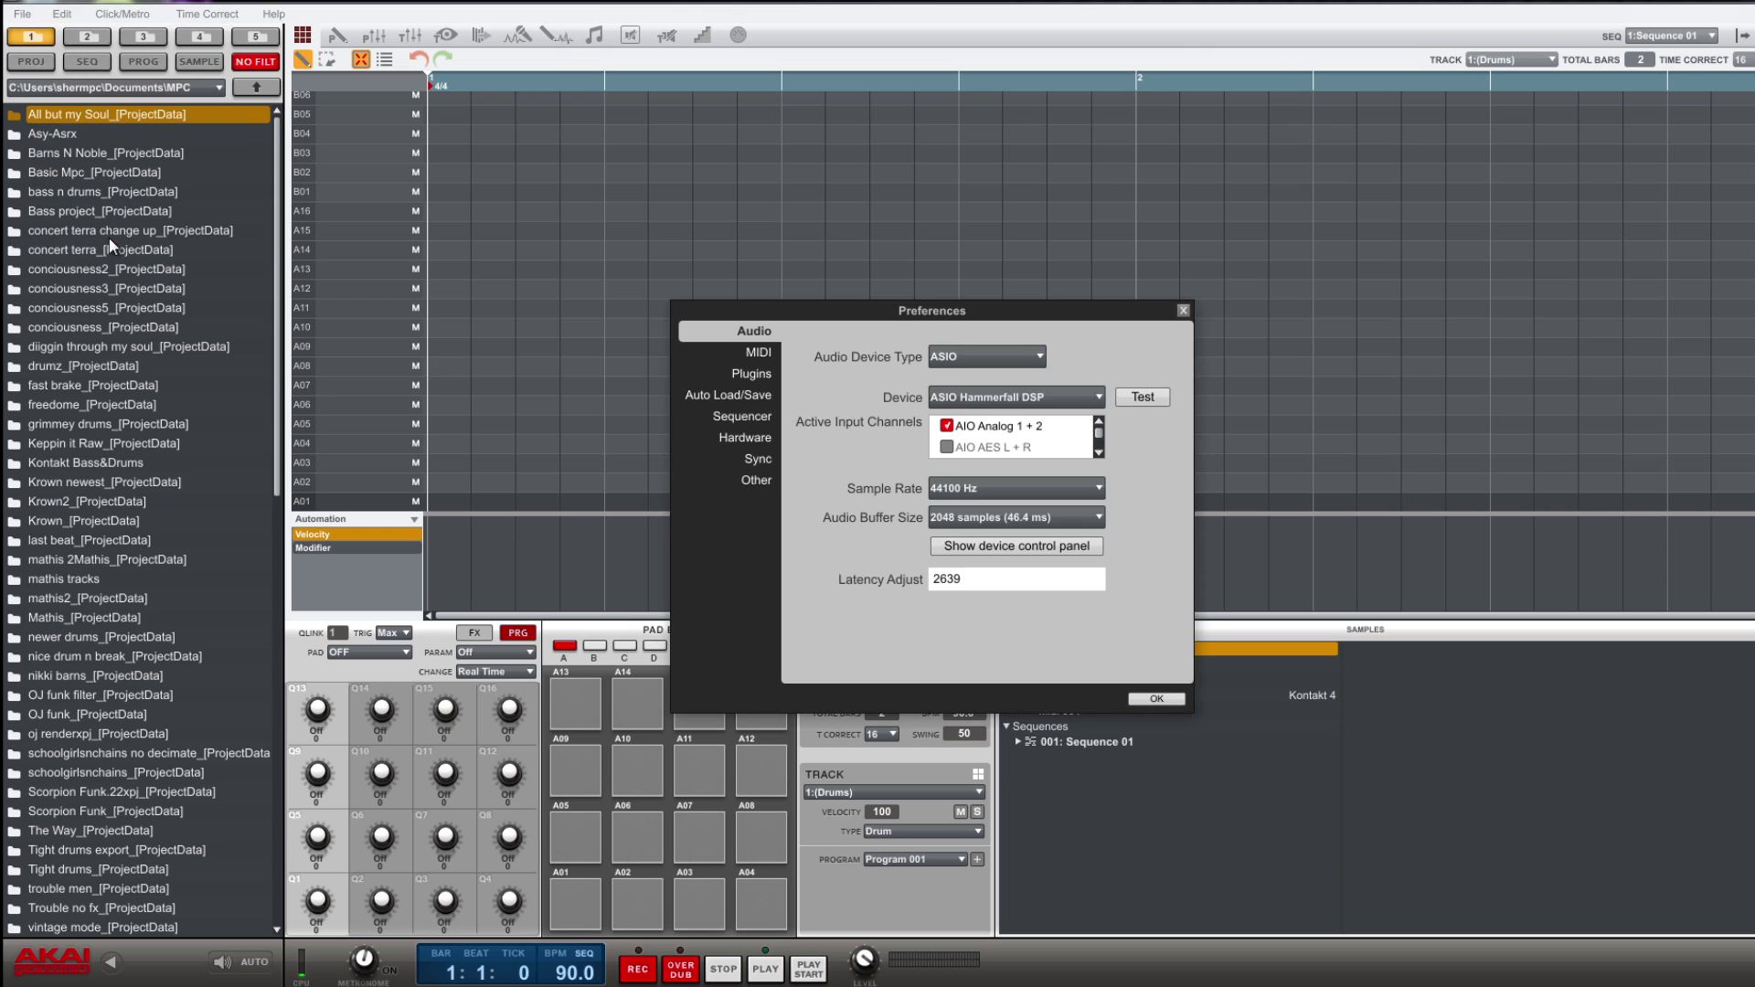
{"action": "left_click", "coordinate": [760, 479]}
{"action": "left_click_drag", "start_coordinate": [890, 317], "coordinate": [848, 303]}
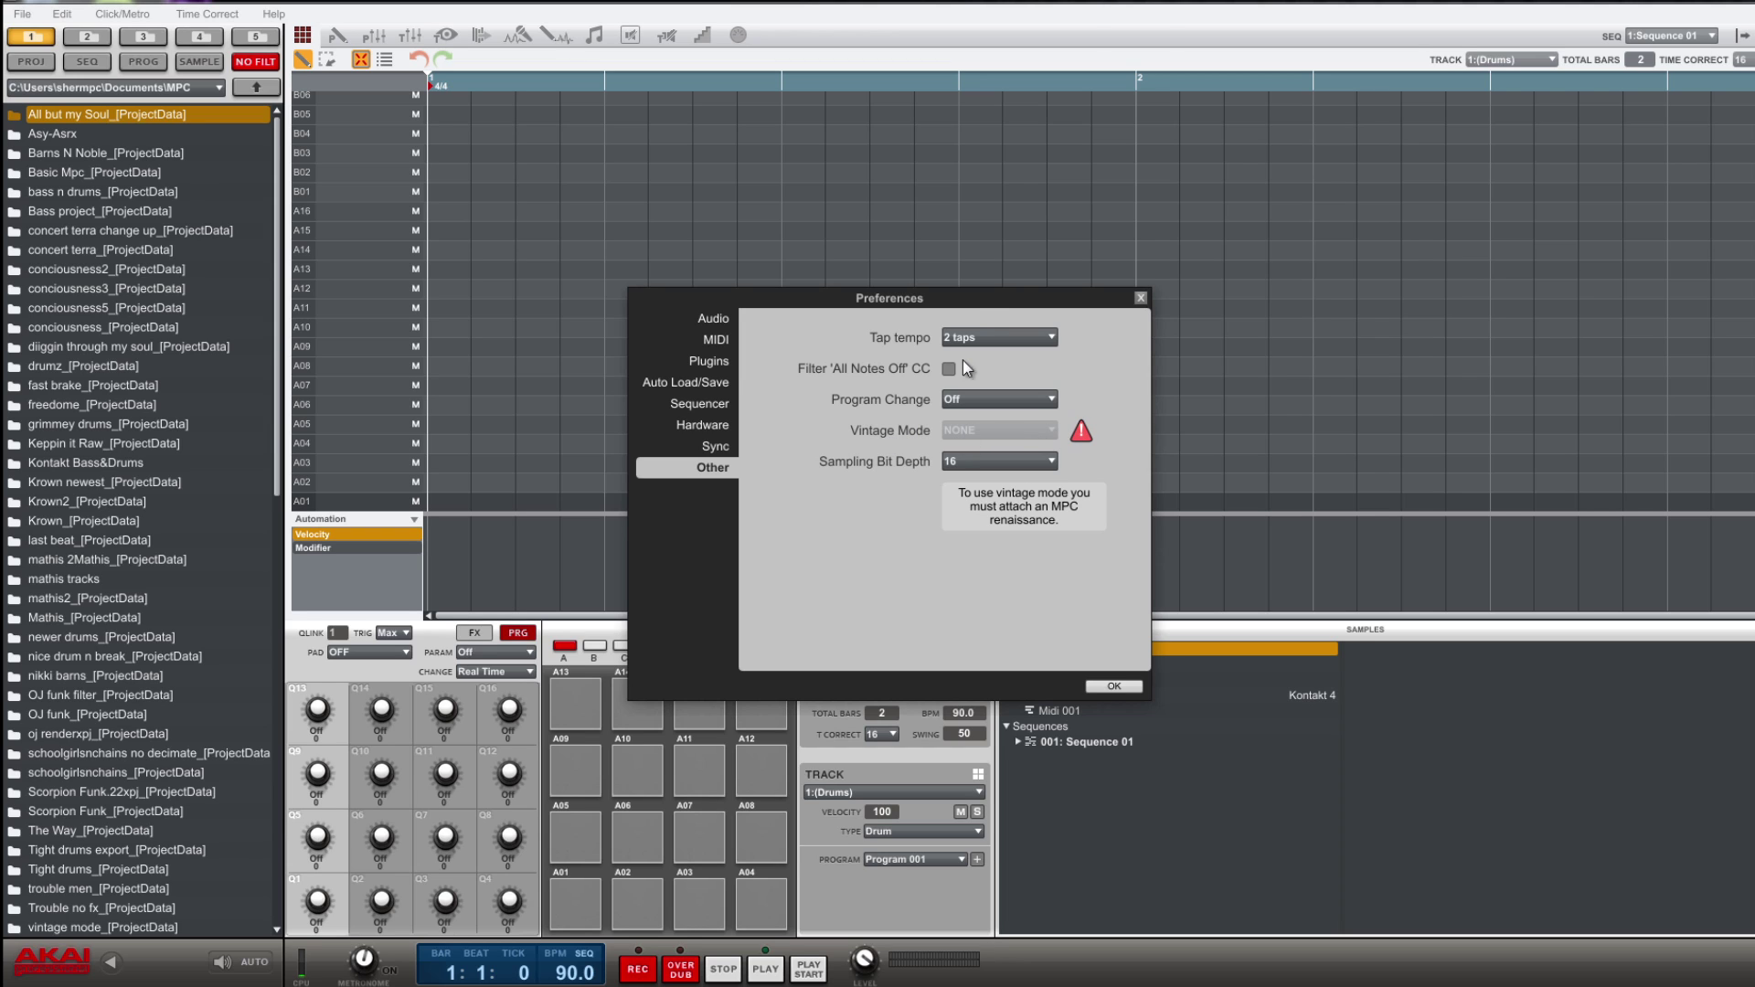
{"action": "left_click_drag", "start_coordinate": [1040, 298], "coordinate": [1113, 276]}
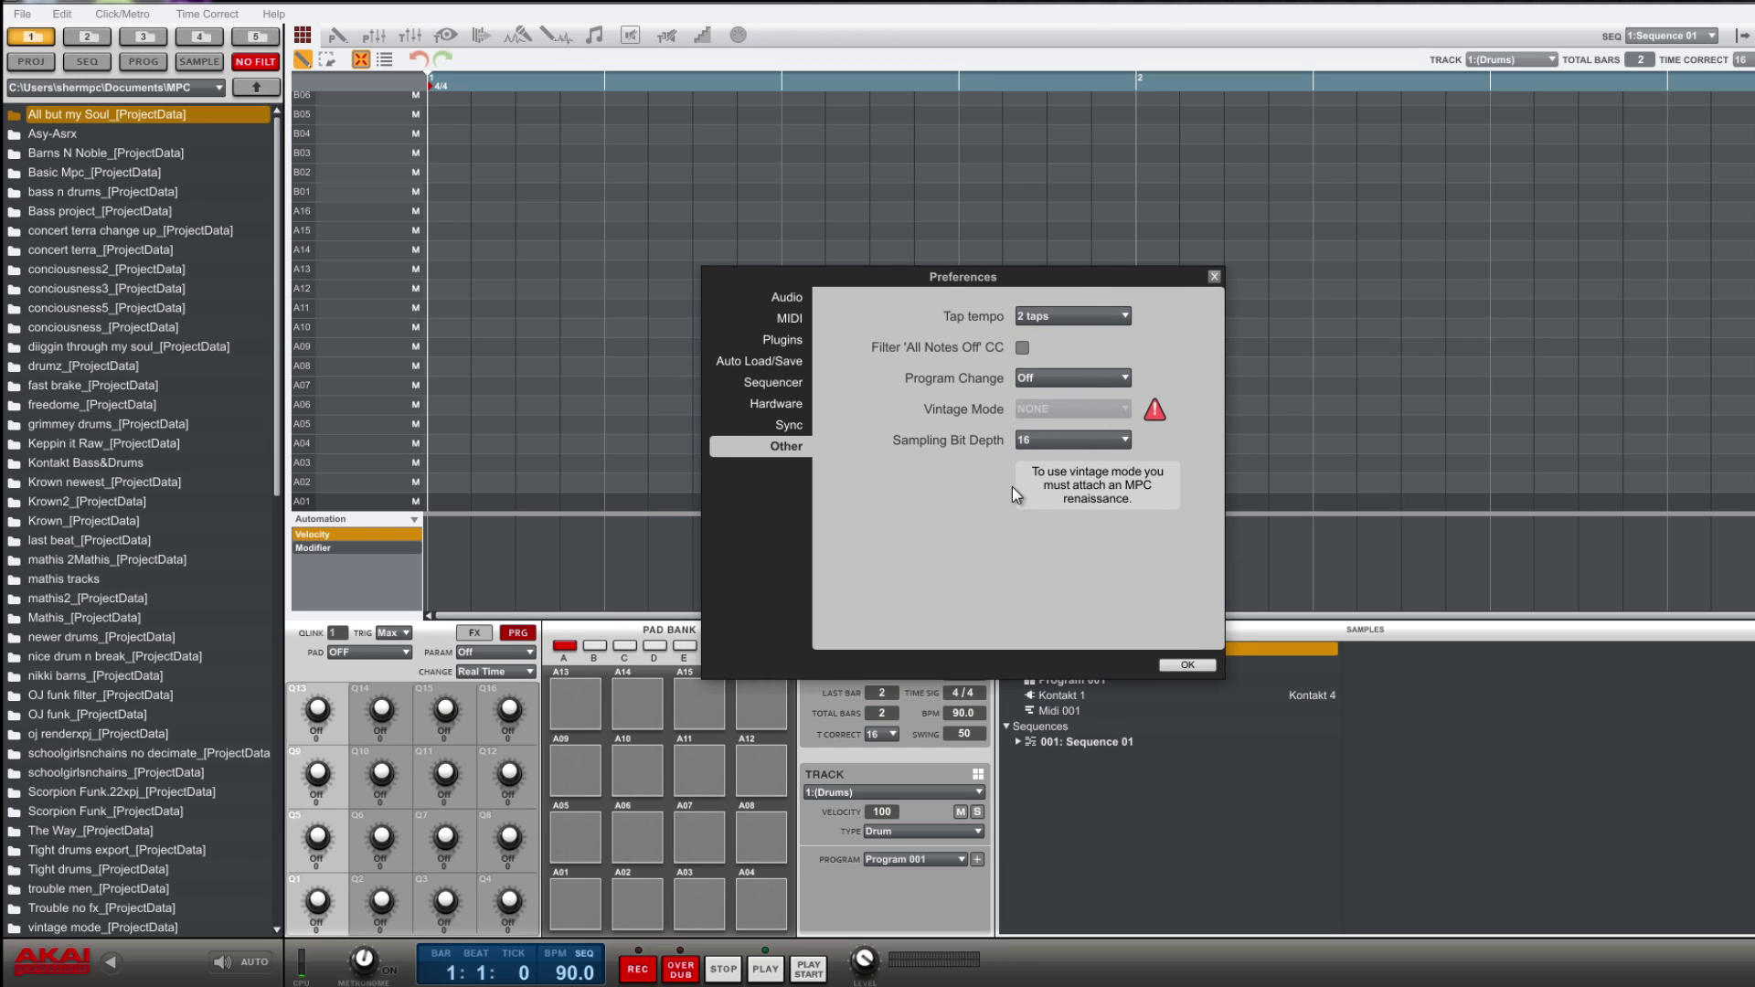
{"action": "left_click", "coordinate": [1185, 665]}
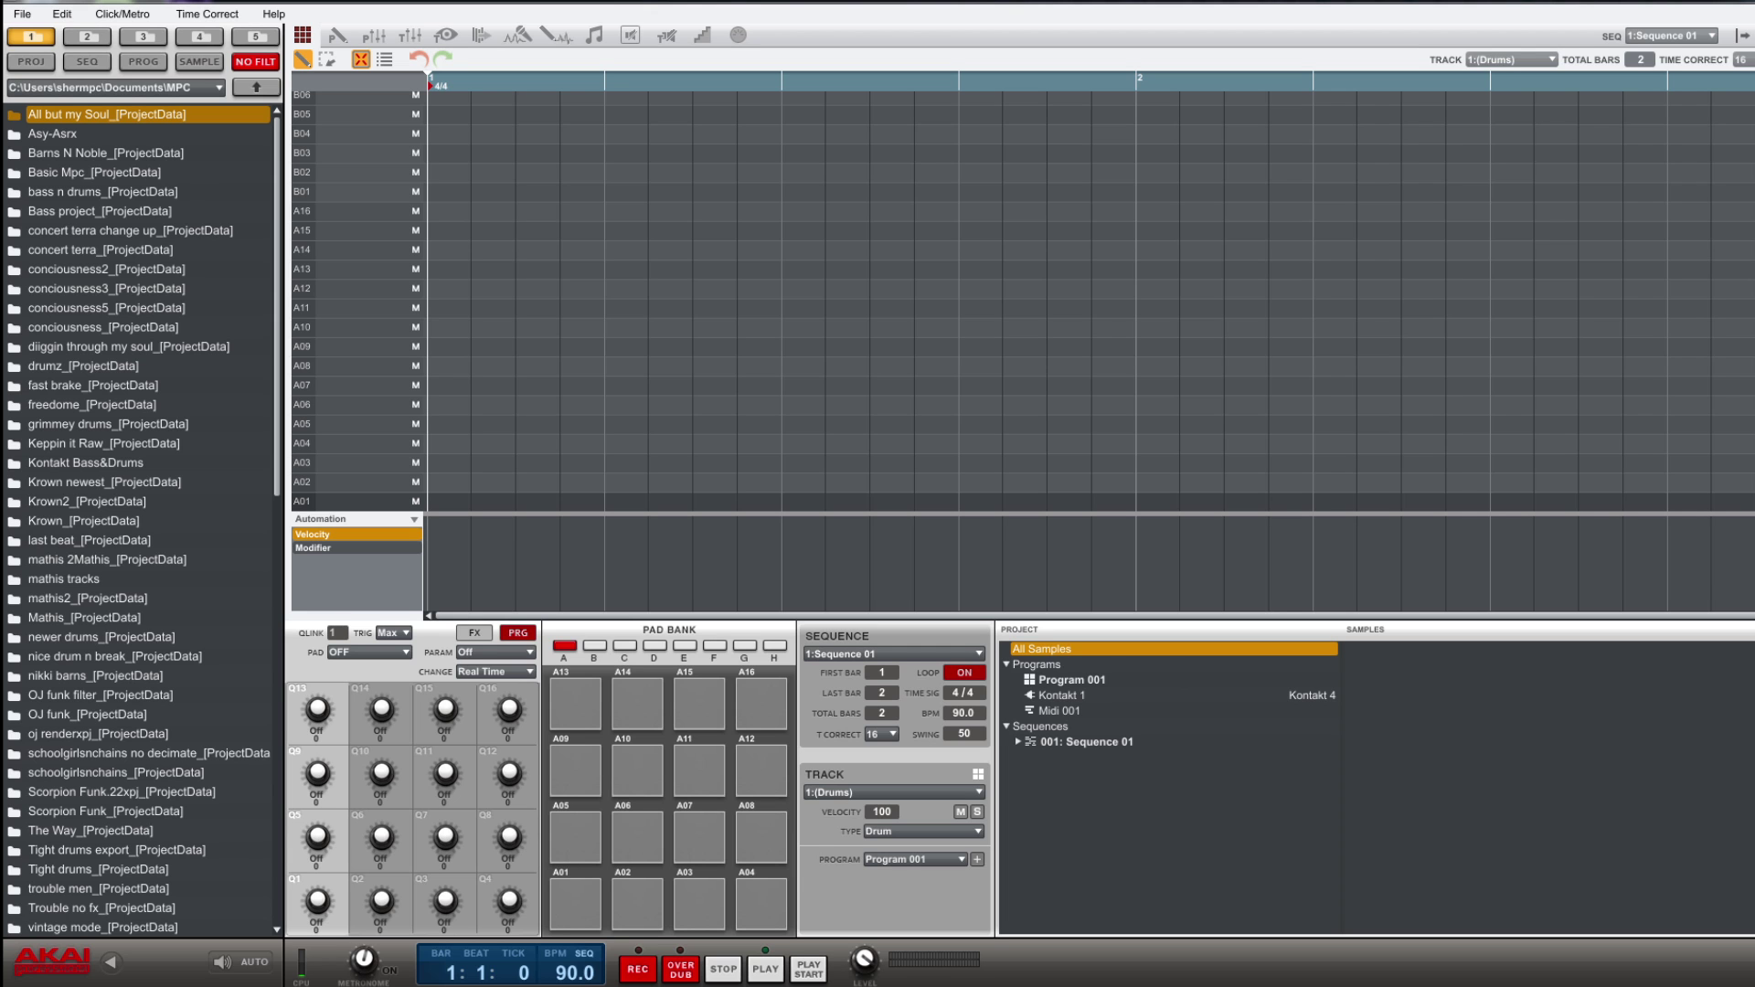
Step: Close MPC and browse to C: > Program Files (x86) > Akai Pro > MPC in Explorer
{"action": "left_click", "coordinate": [1736, 13]}
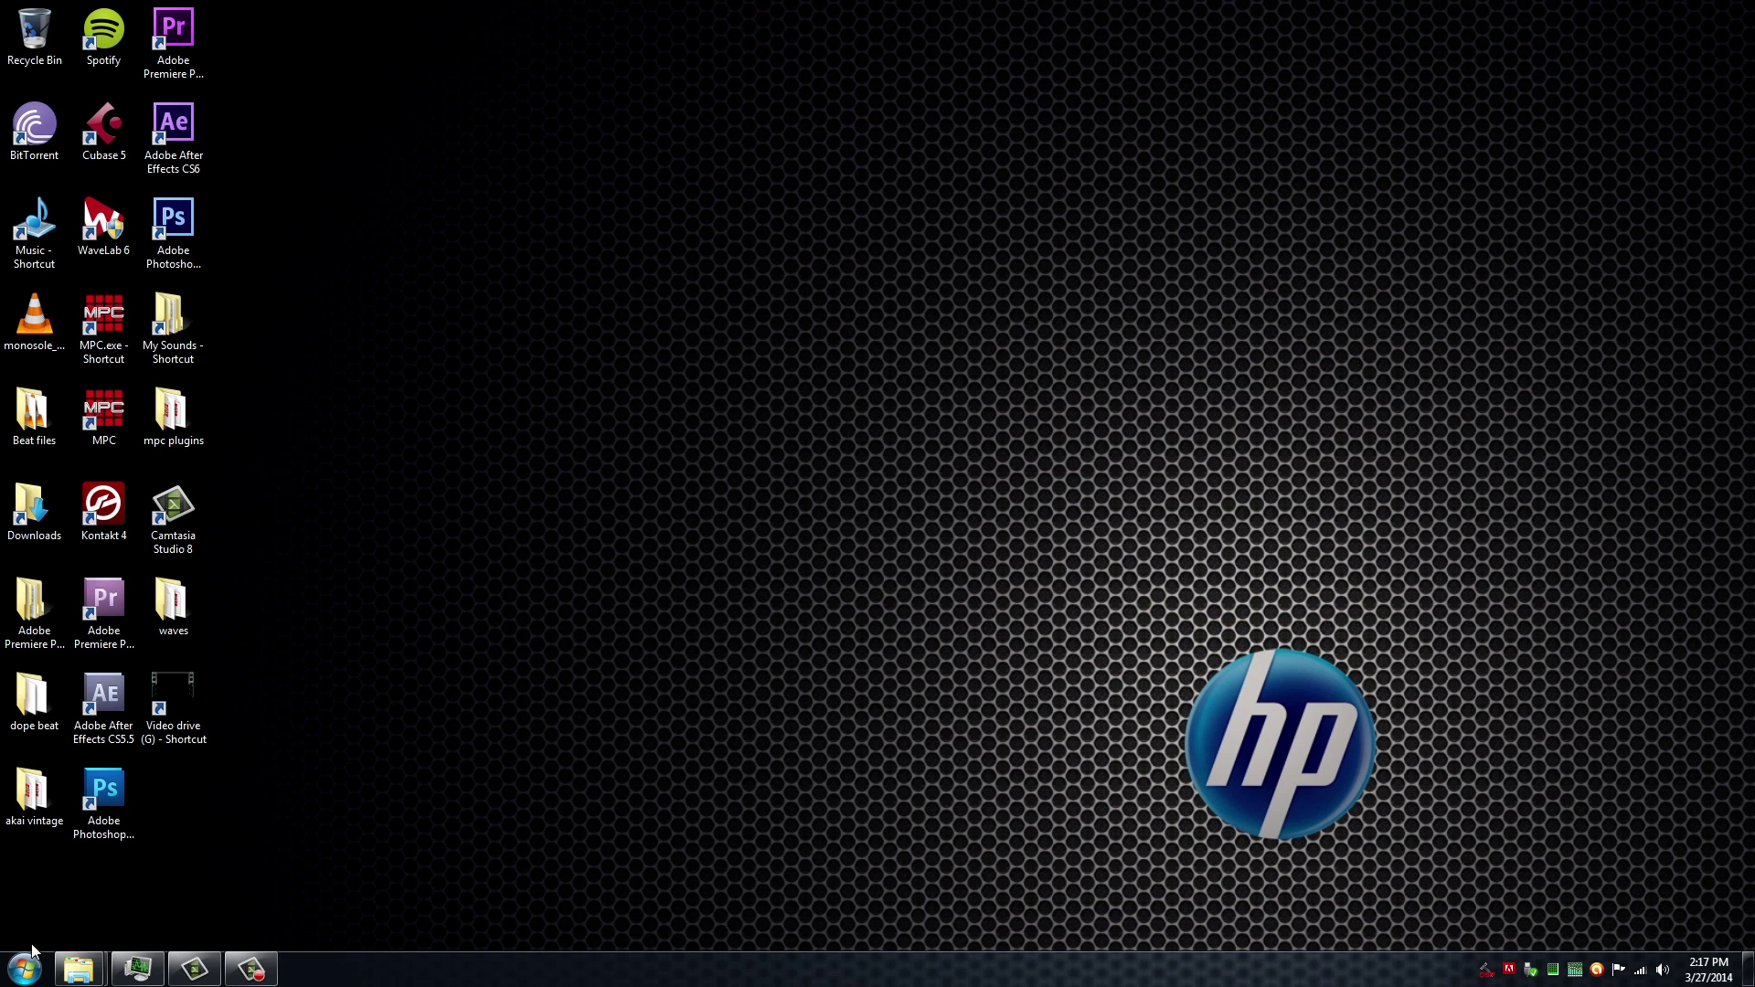
{"action": "left_click", "coordinate": [27, 968]}
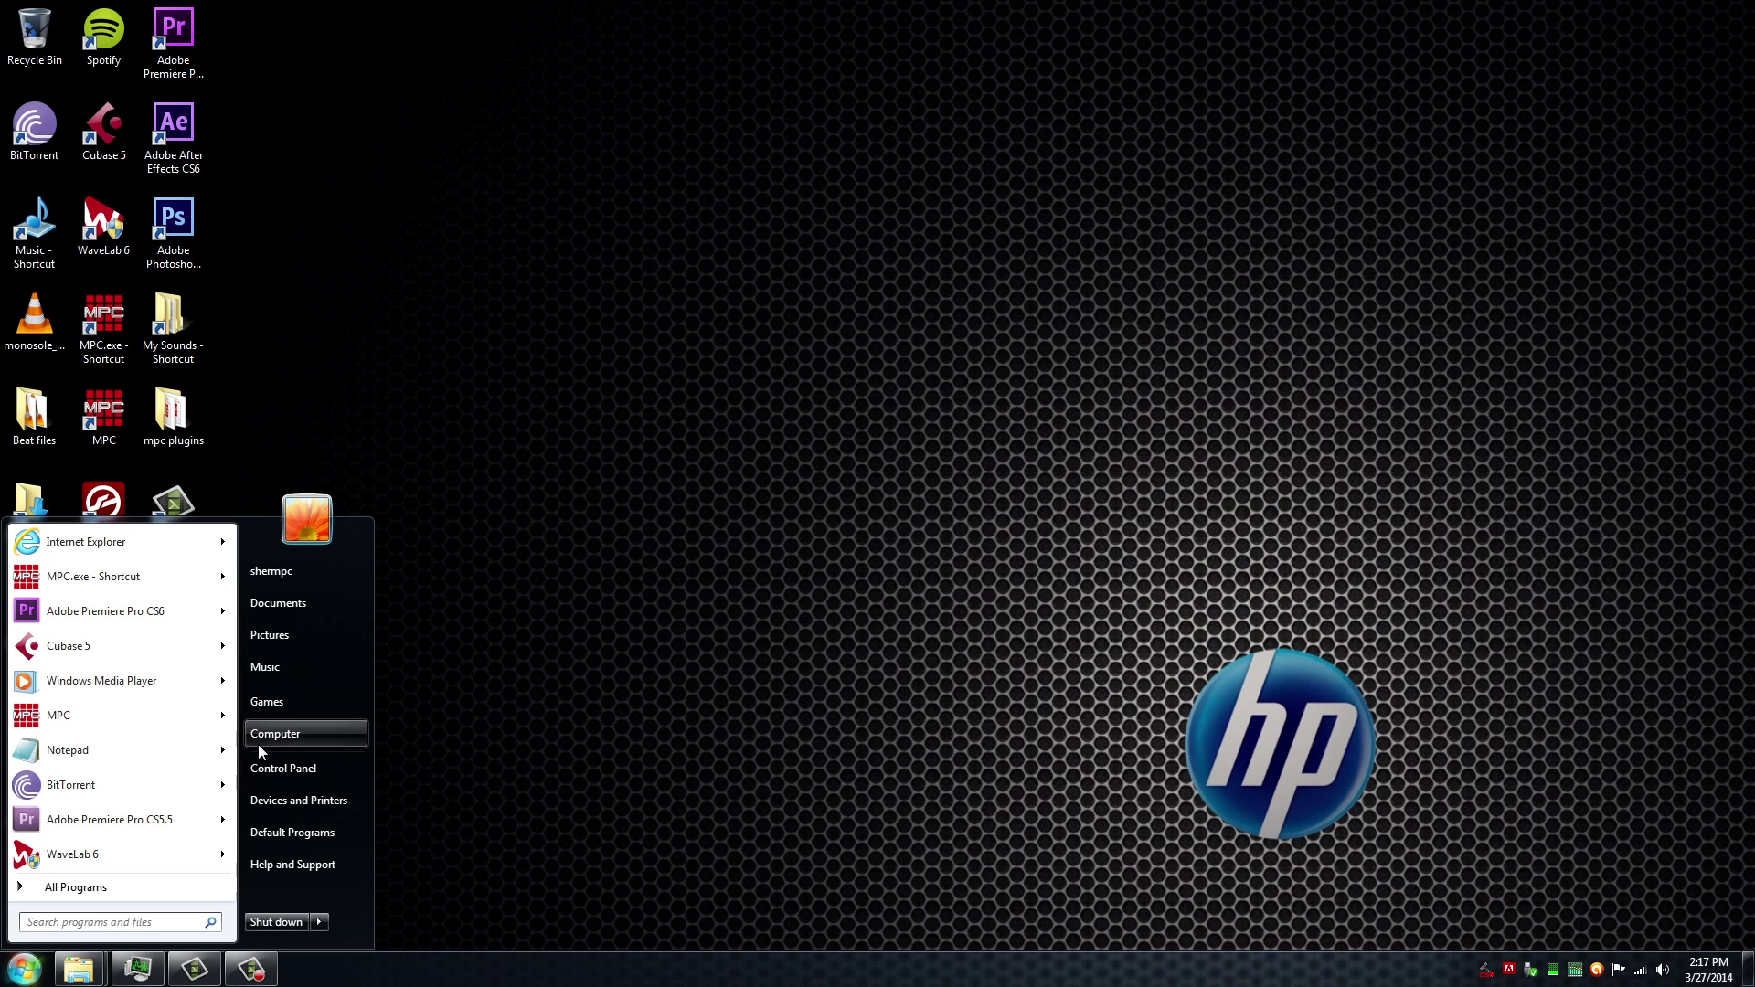
{"action": "left_click", "coordinate": [260, 742]}
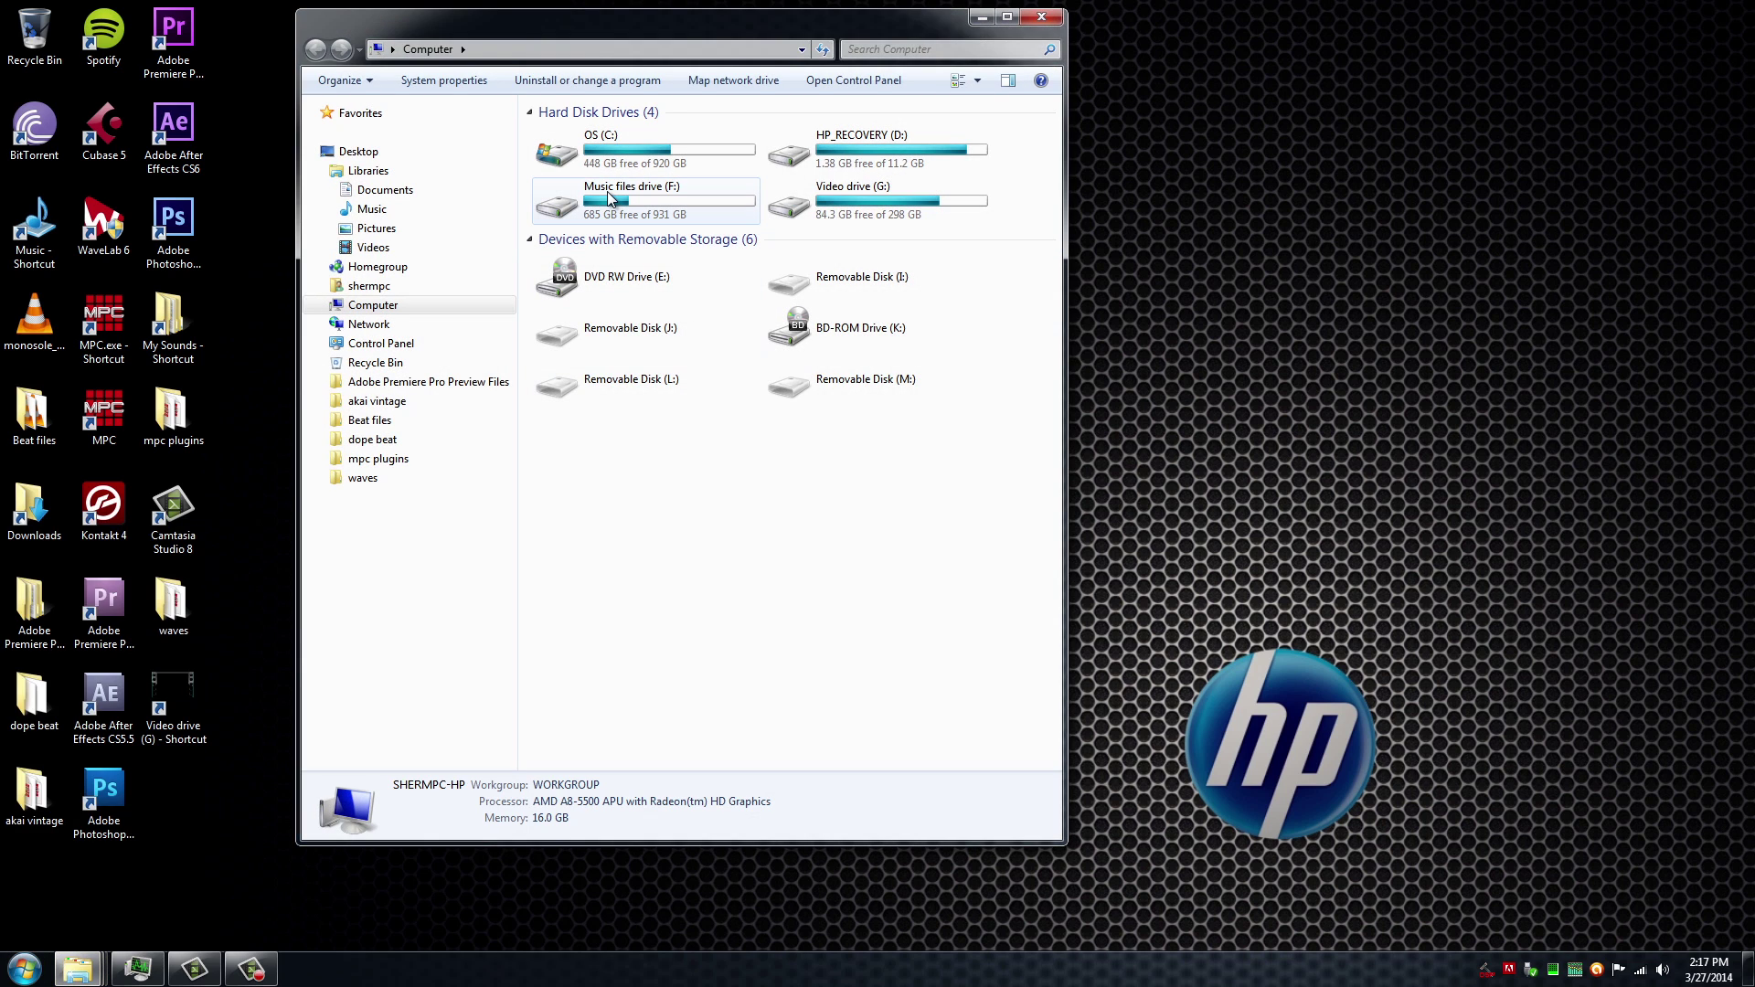
{"action": "double_click", "coordinate": [604, 151]}
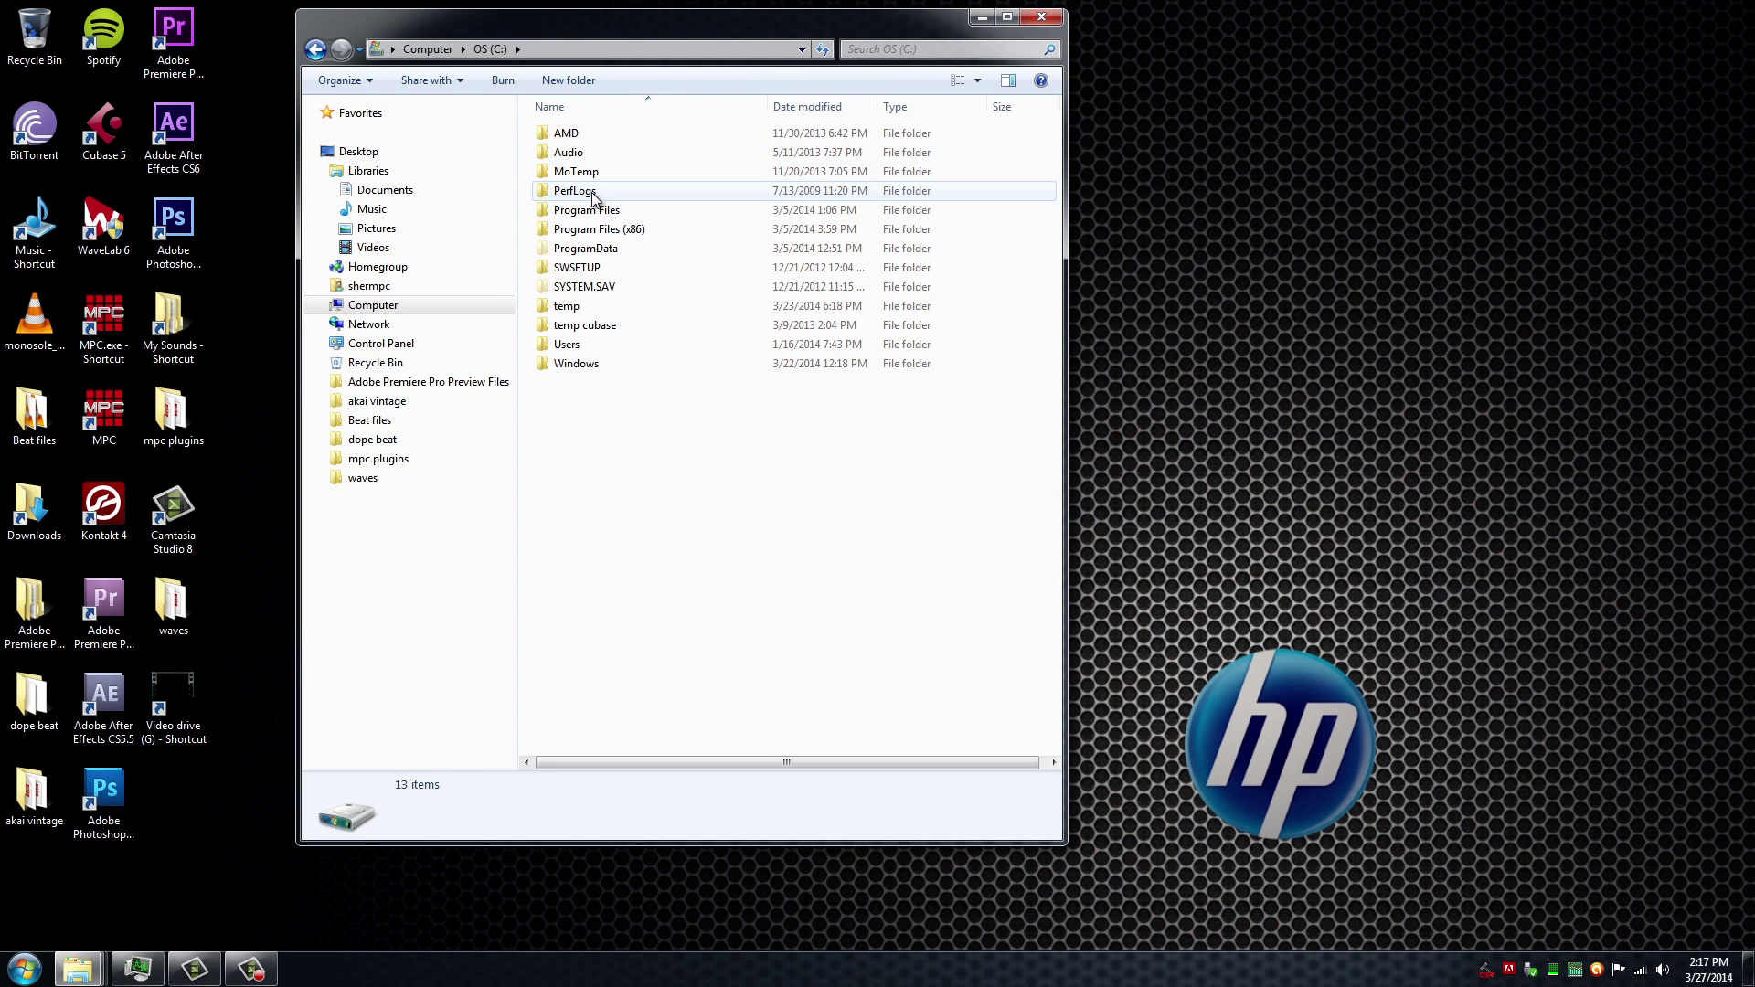
{"action": "double_click", "coordinate": [589, 234]}
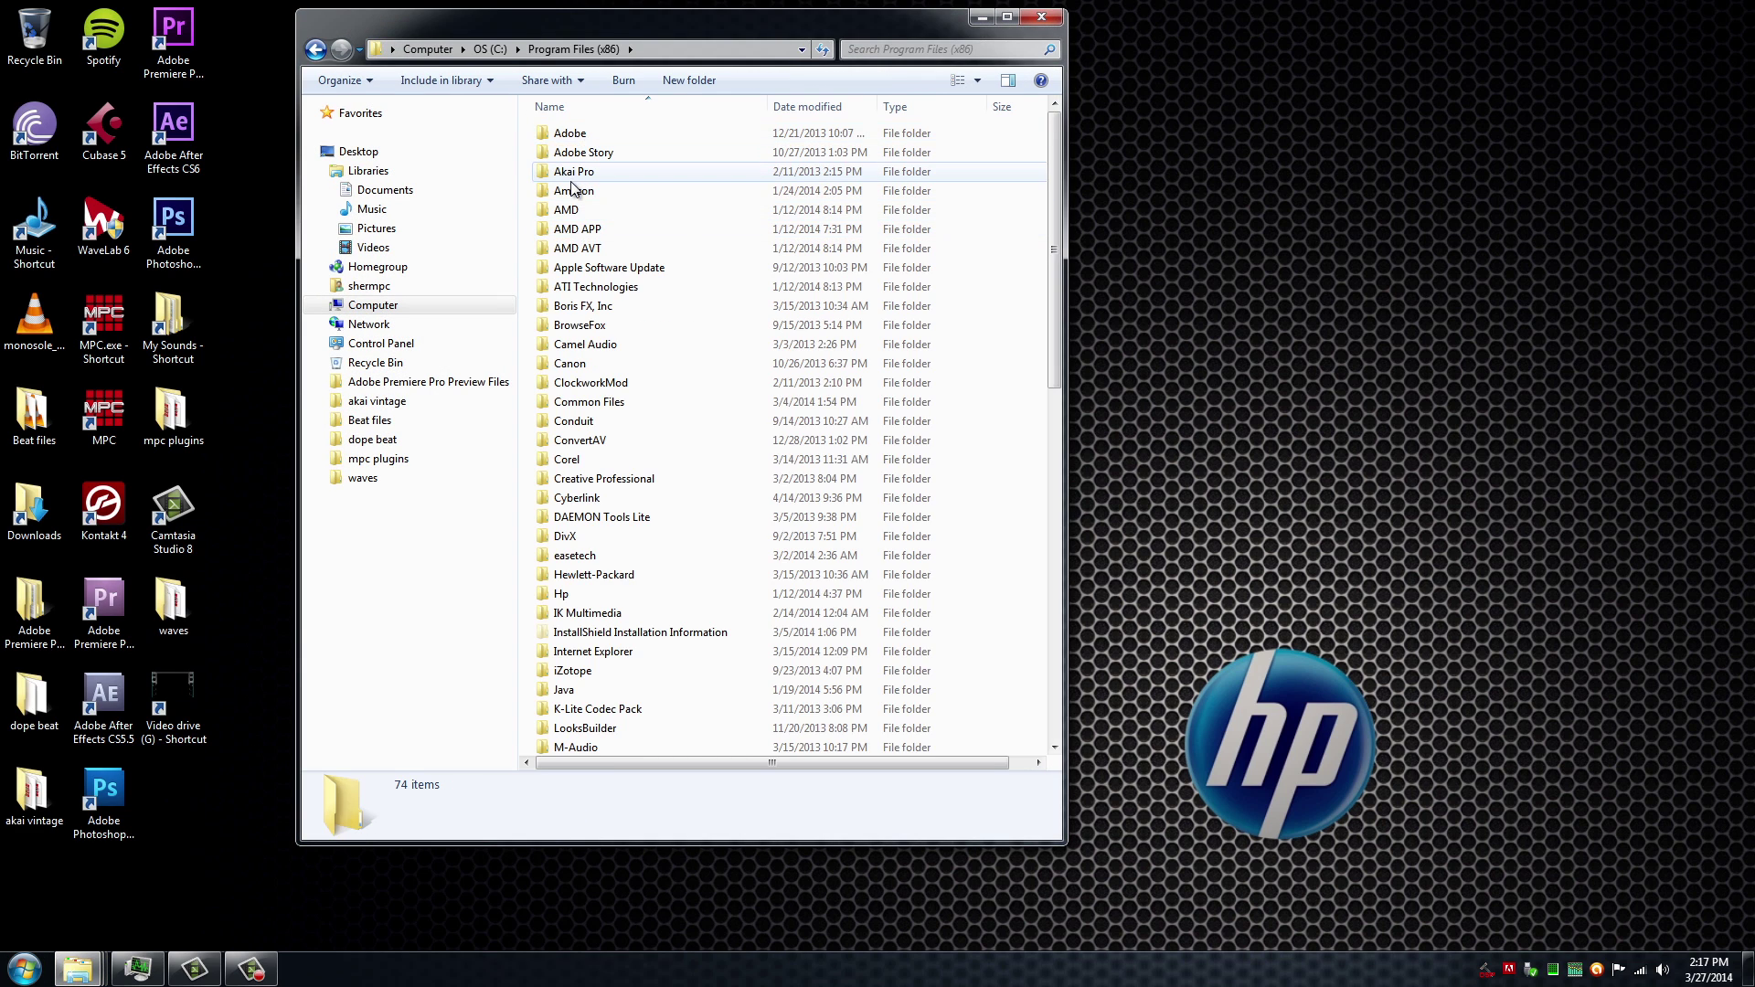
{"action": "double_click", "coordinate": [573, 172]}
{"action": "double_click", "coordinate": [567, 134]}
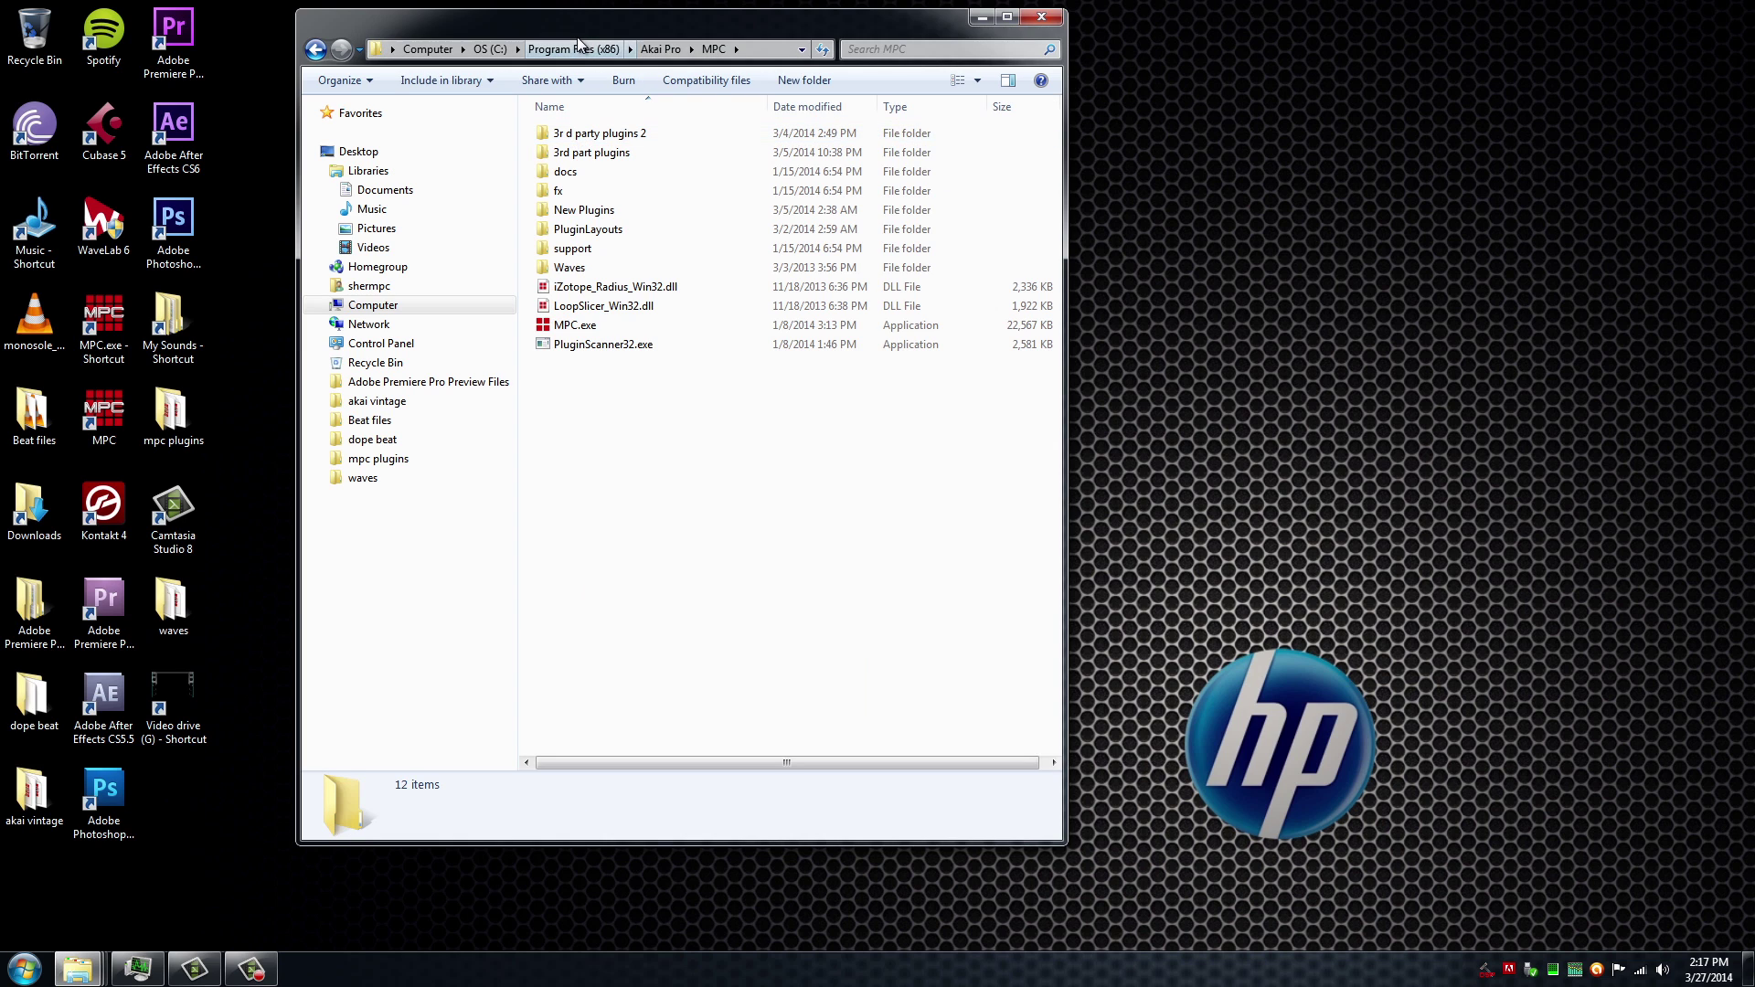
Step: Open the fx folder, scroll its 60 DLLs including MPC60Emulator.dll, then return to the MPC folder
{"action": "left_click_drag", "start_coordinate": [578, 29], "coordinate": [650, 194]}
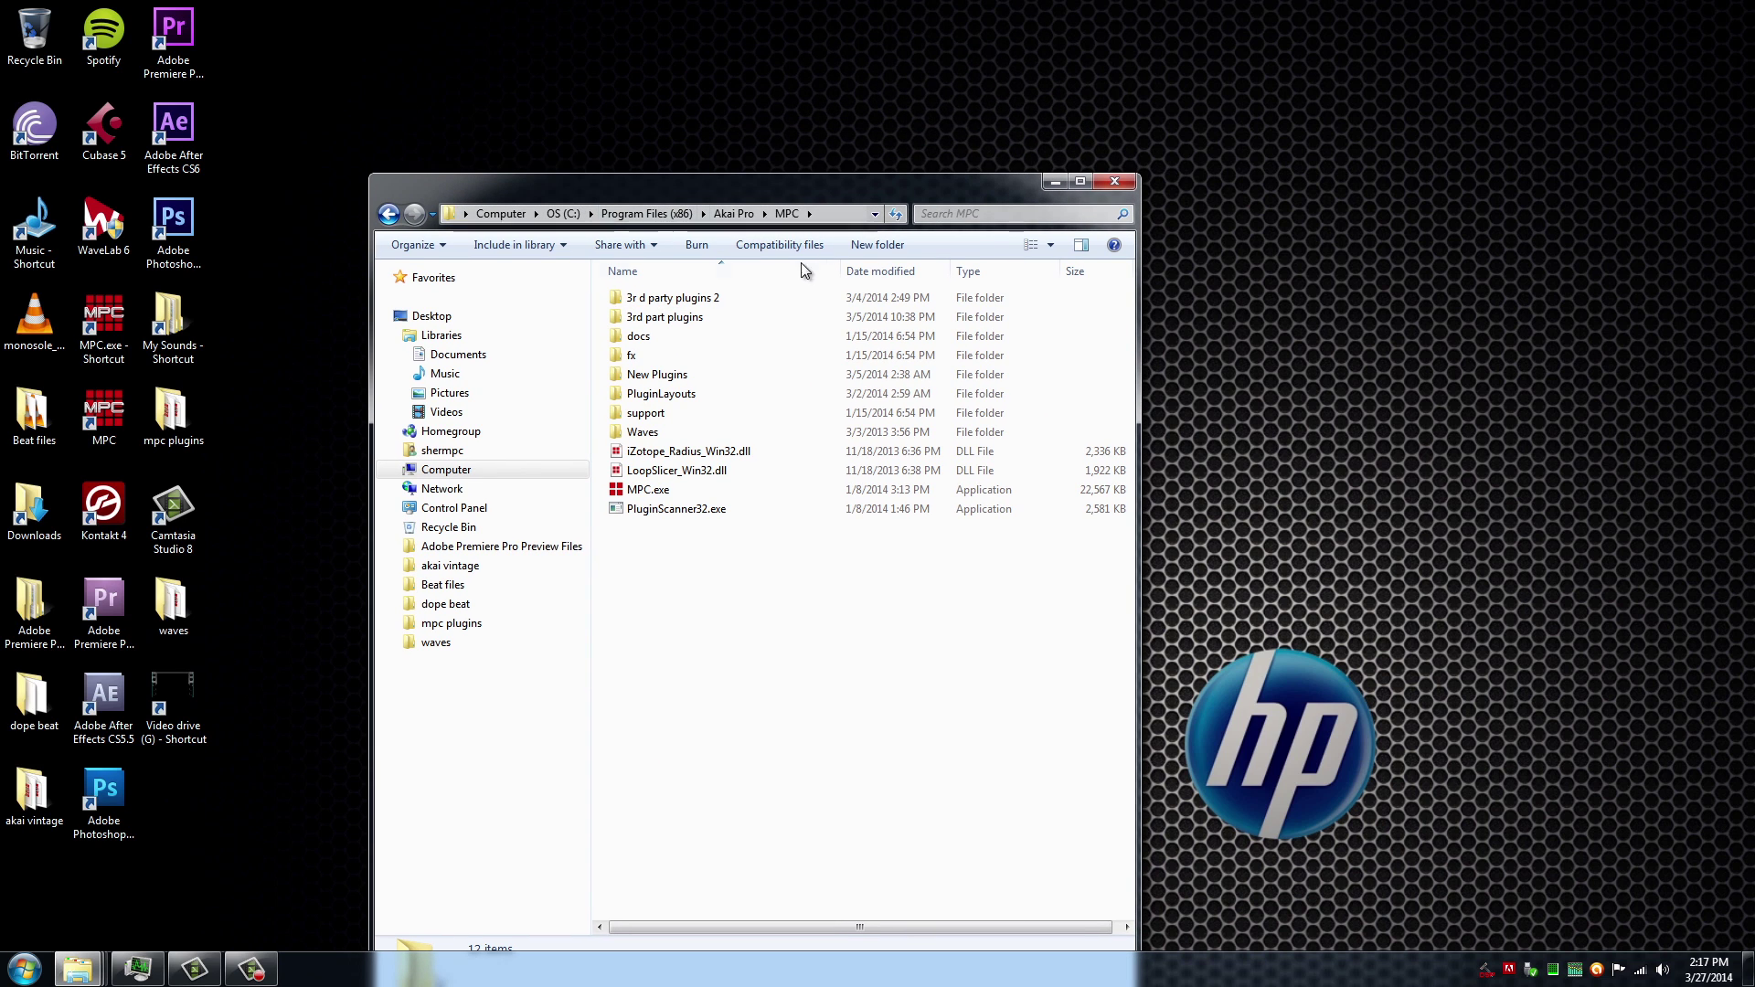
{"action": "double_click", "coordinate": [631, 356]}
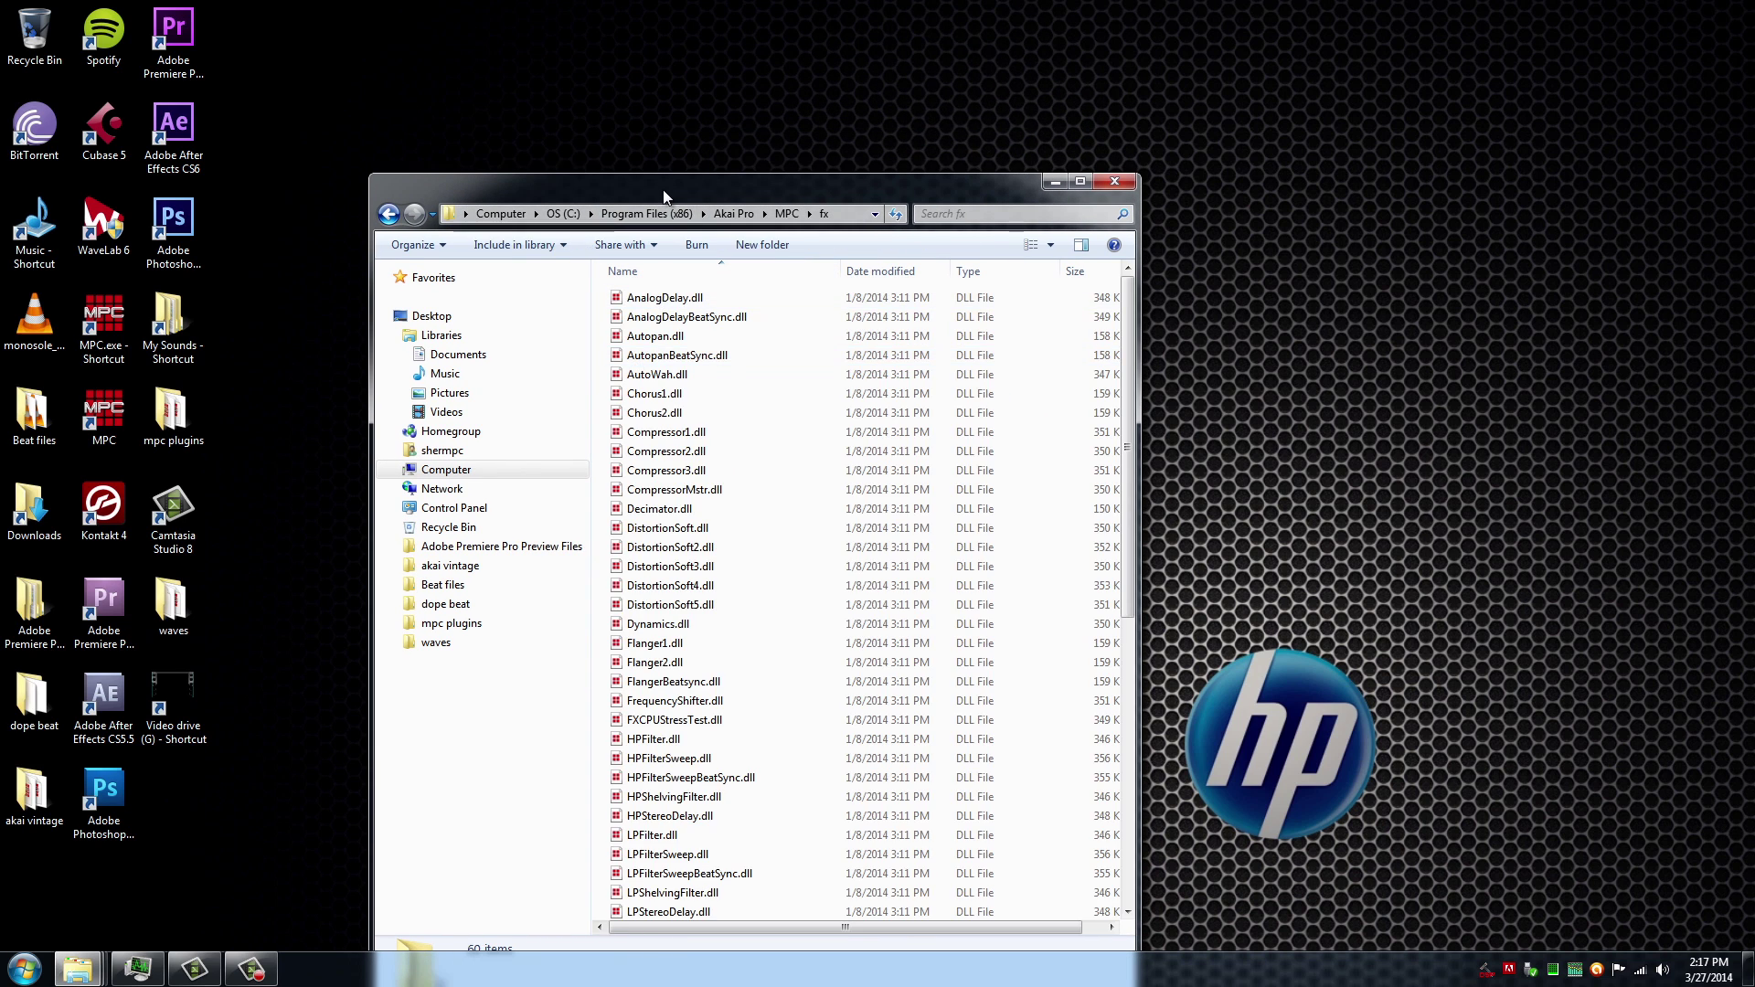
{"action": "left_click_drag", "start_coordinate": [731, 180], "coordinate": [609, 8]}
{"action": "left_click_drag", "start_coordinate": [1013, 132], "coordinate": [1005, 252]}
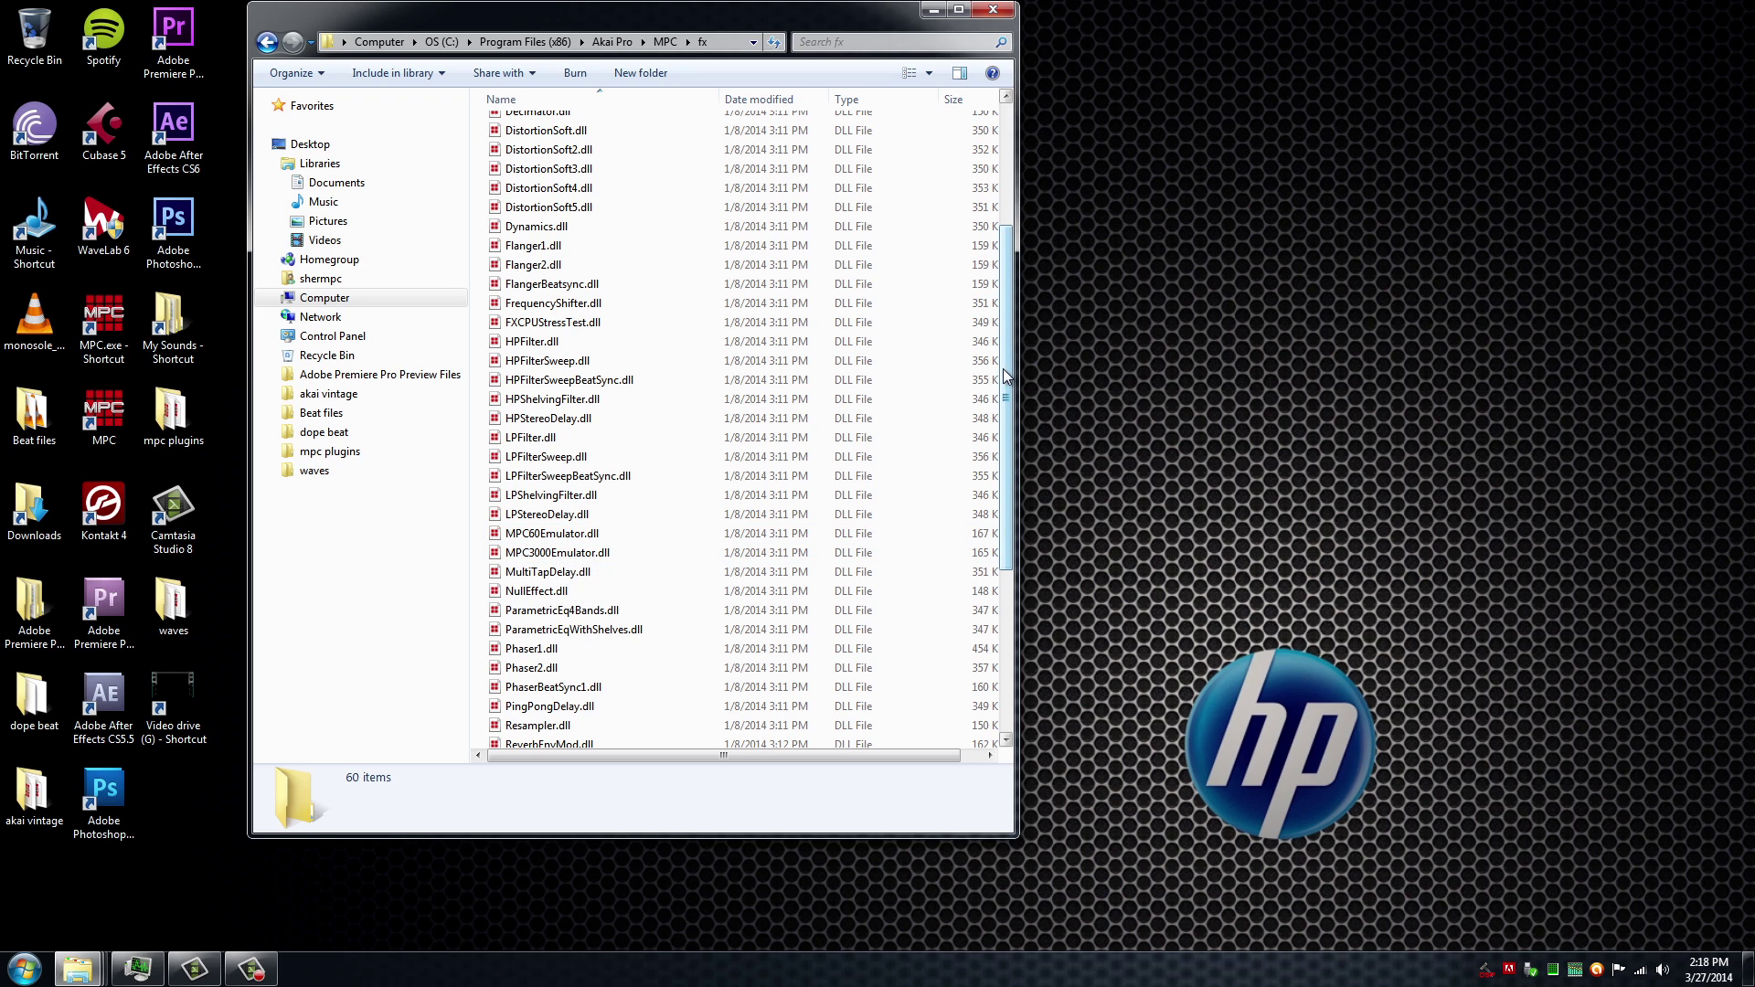
{"action": "left_click_drag", "start_coordinate": [1008, 375], "coordinate": [1008, 539]}
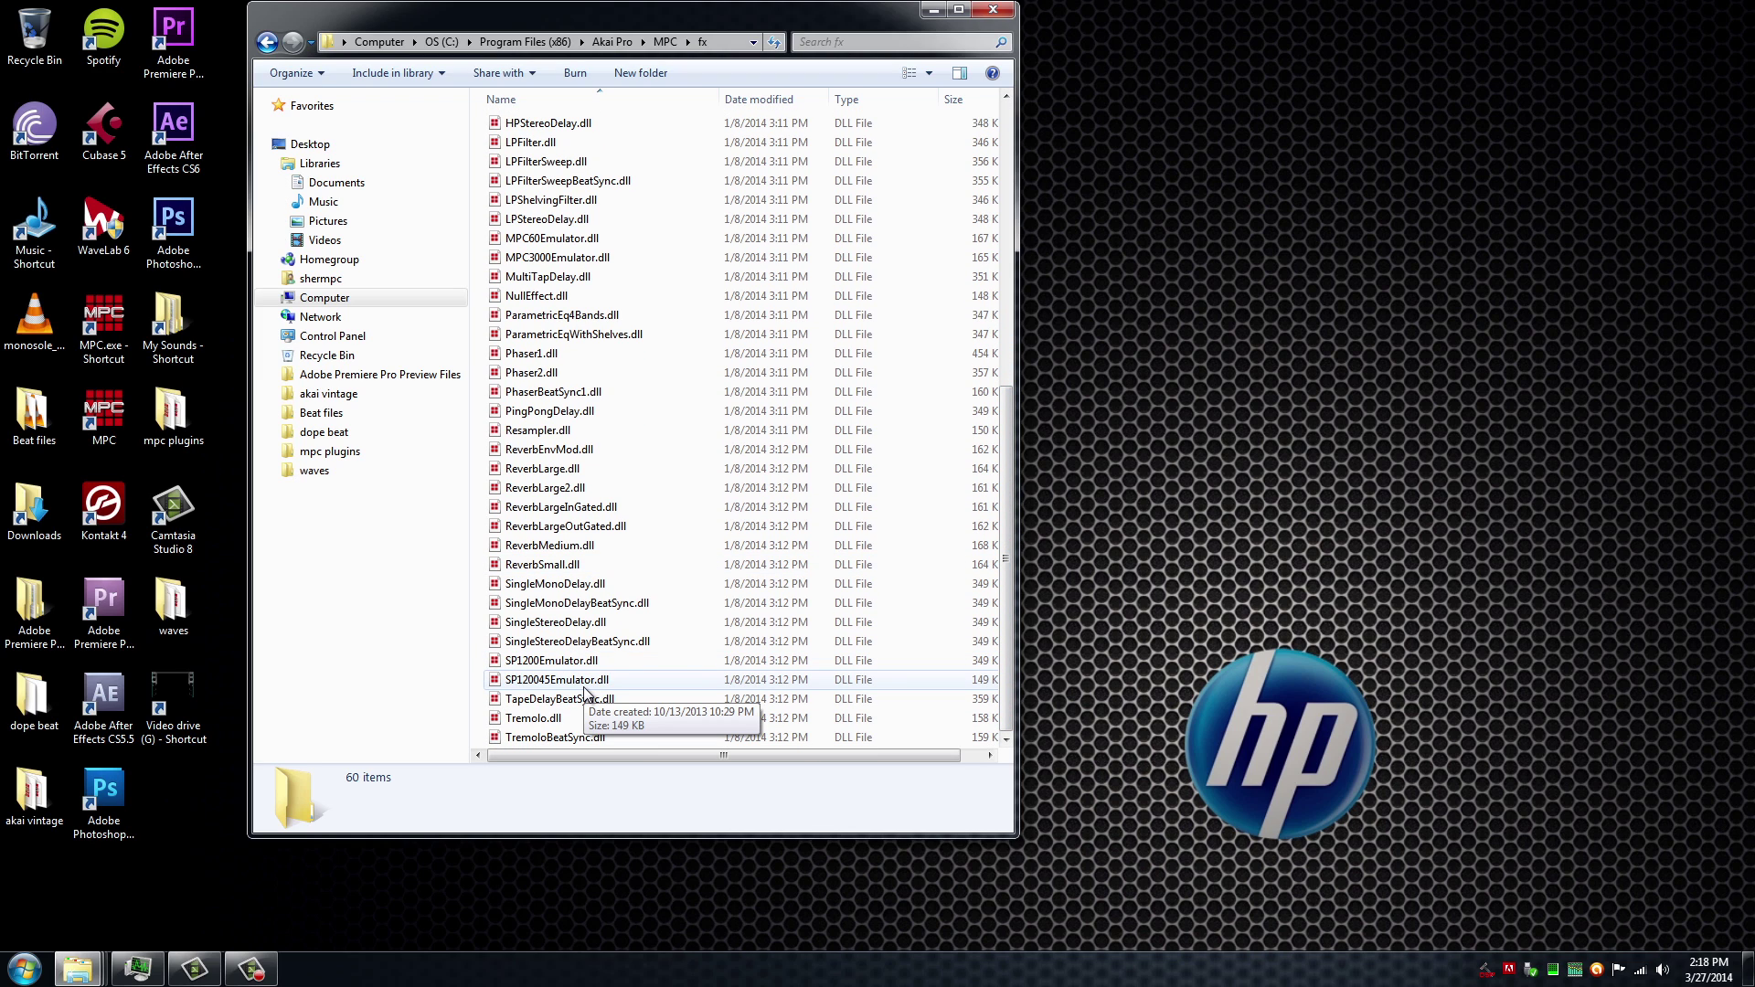
{"action": "left_click_drag", "start_coordinate": [1005, 485], "coordinate": [1009, 263]}
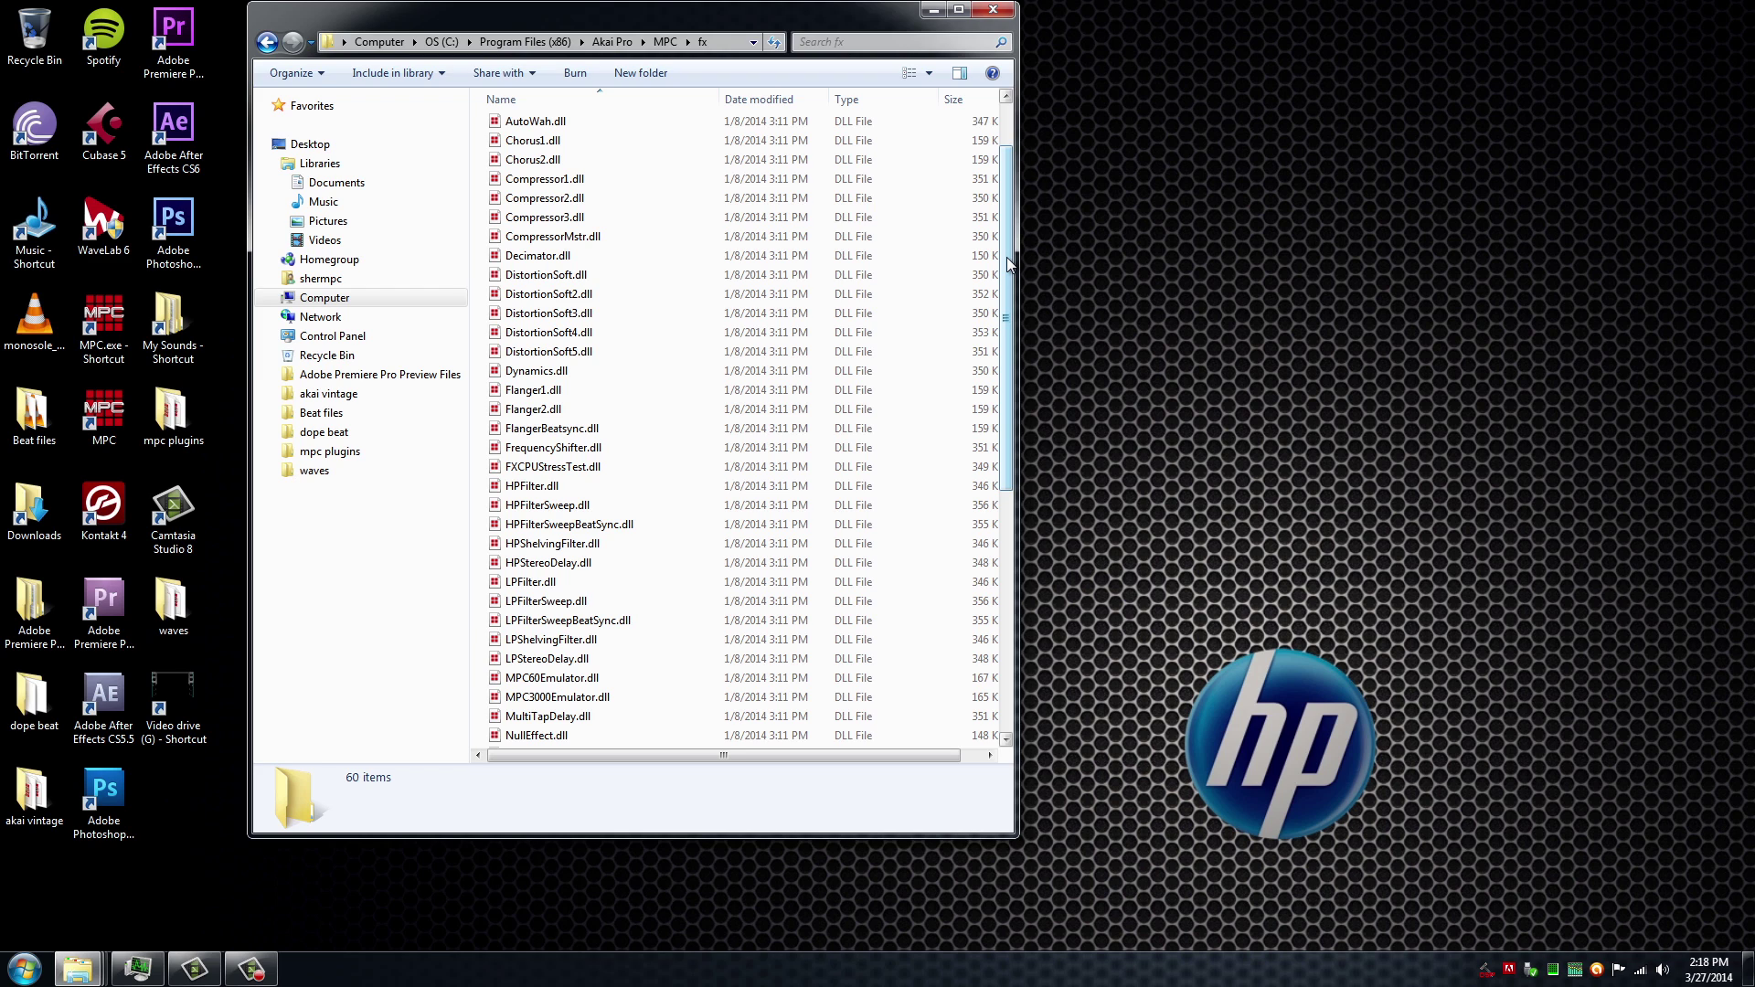
{"action": "mouse_move", "coordinate": [1009, 263]}
{"action": "left_mouse_down"}
{"action": "mouse_move", "coordinate": [1009, 190]}
{"action": "mouse_move", "coordinate": [1009, 272]}
{"action": "left_mouse_up"}
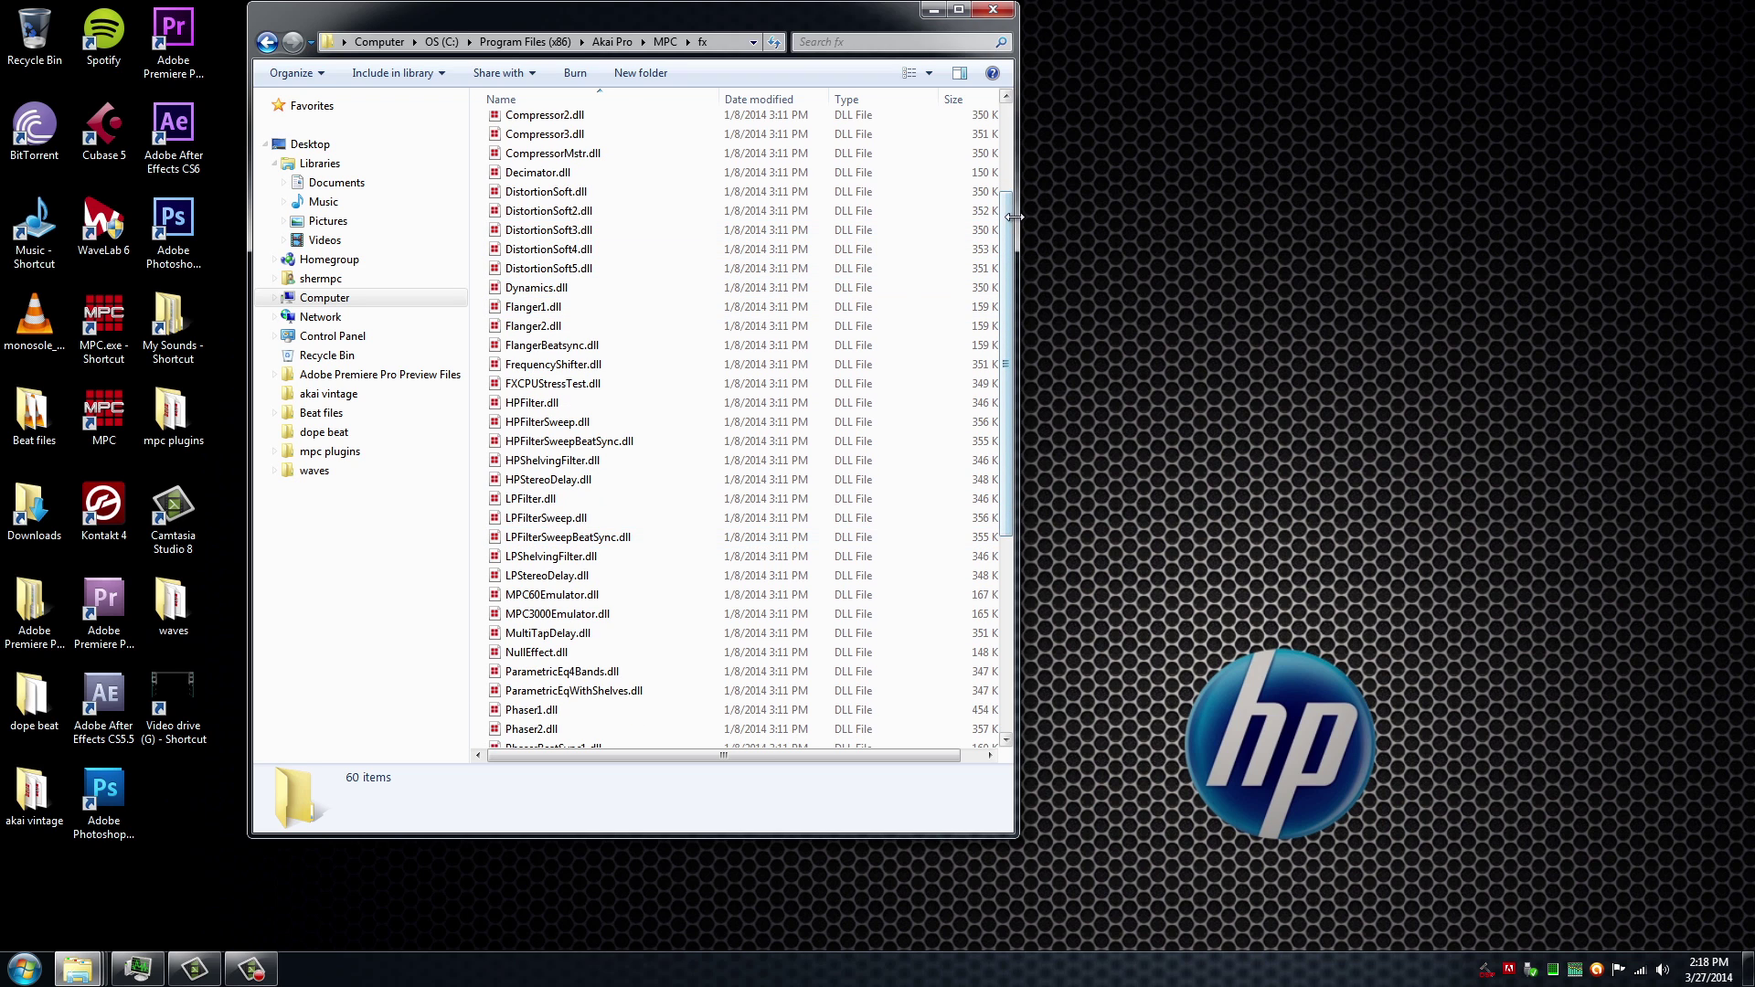
{"action": "left_click", "coordinate": [266, 42]}
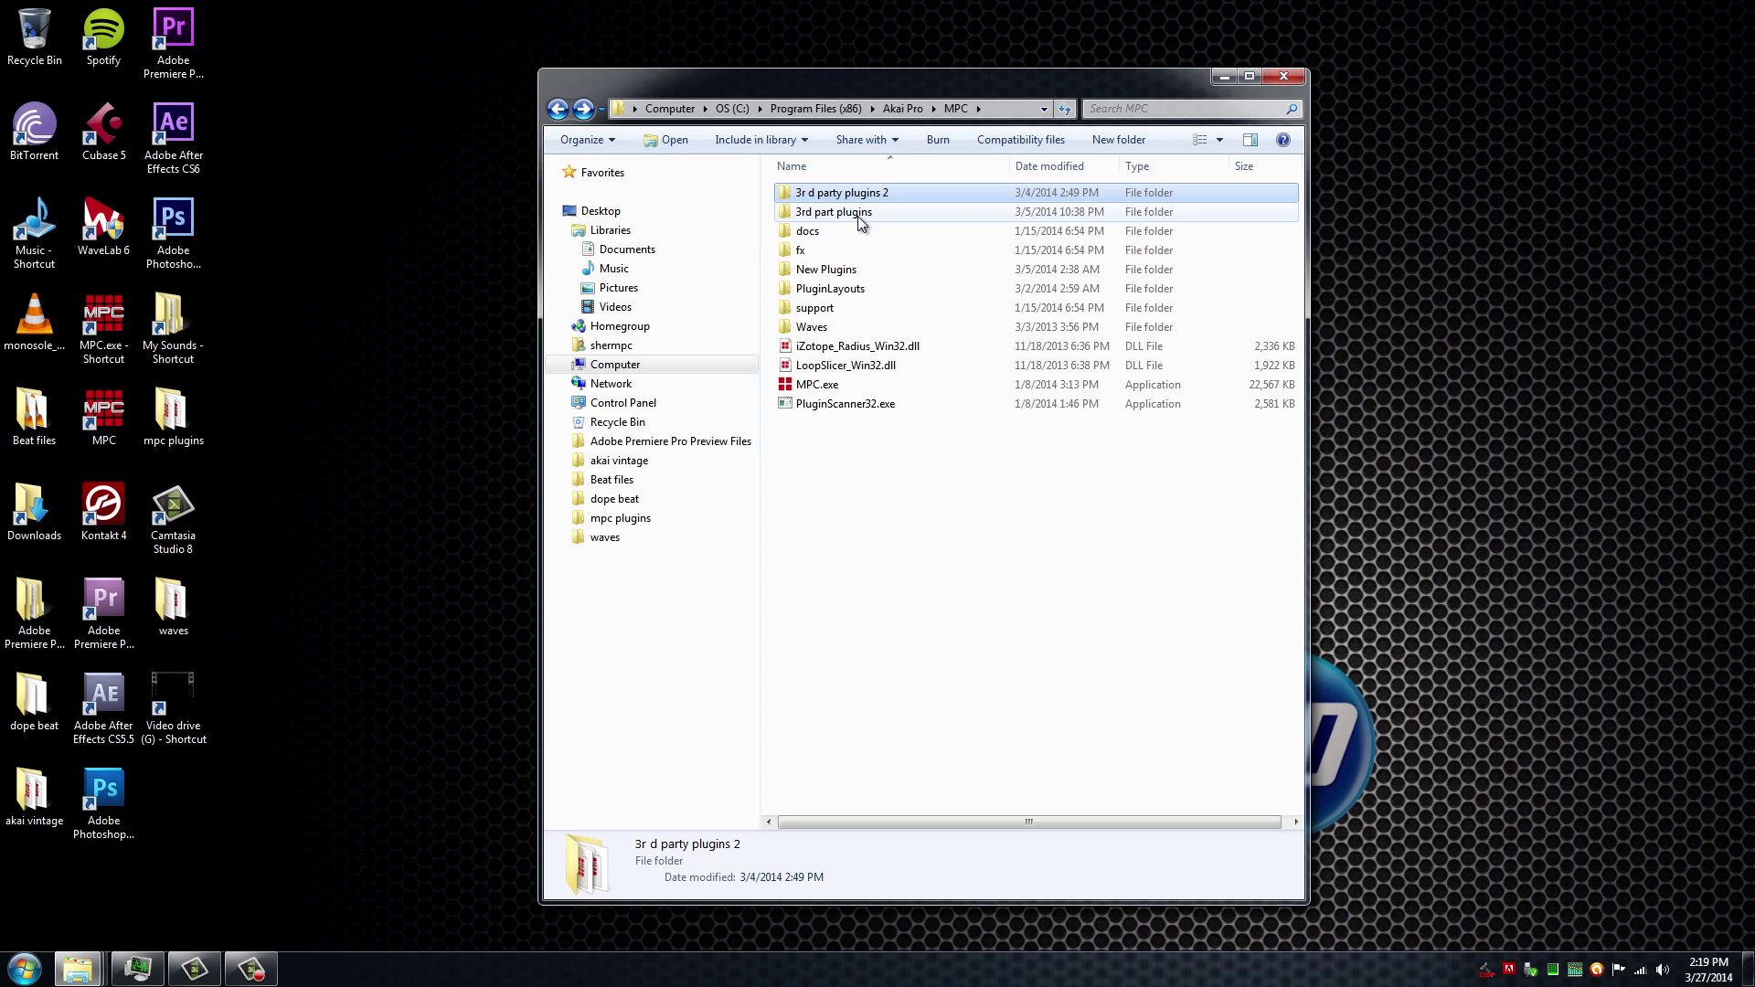
Step: Open the '3rd party plugins 2' folder holding the four emulation DLLs like MPC60Emulate.dll
{"action": "left_click_drag", "start_coordinate": [852, 80], "coordinate": [840, 175]}
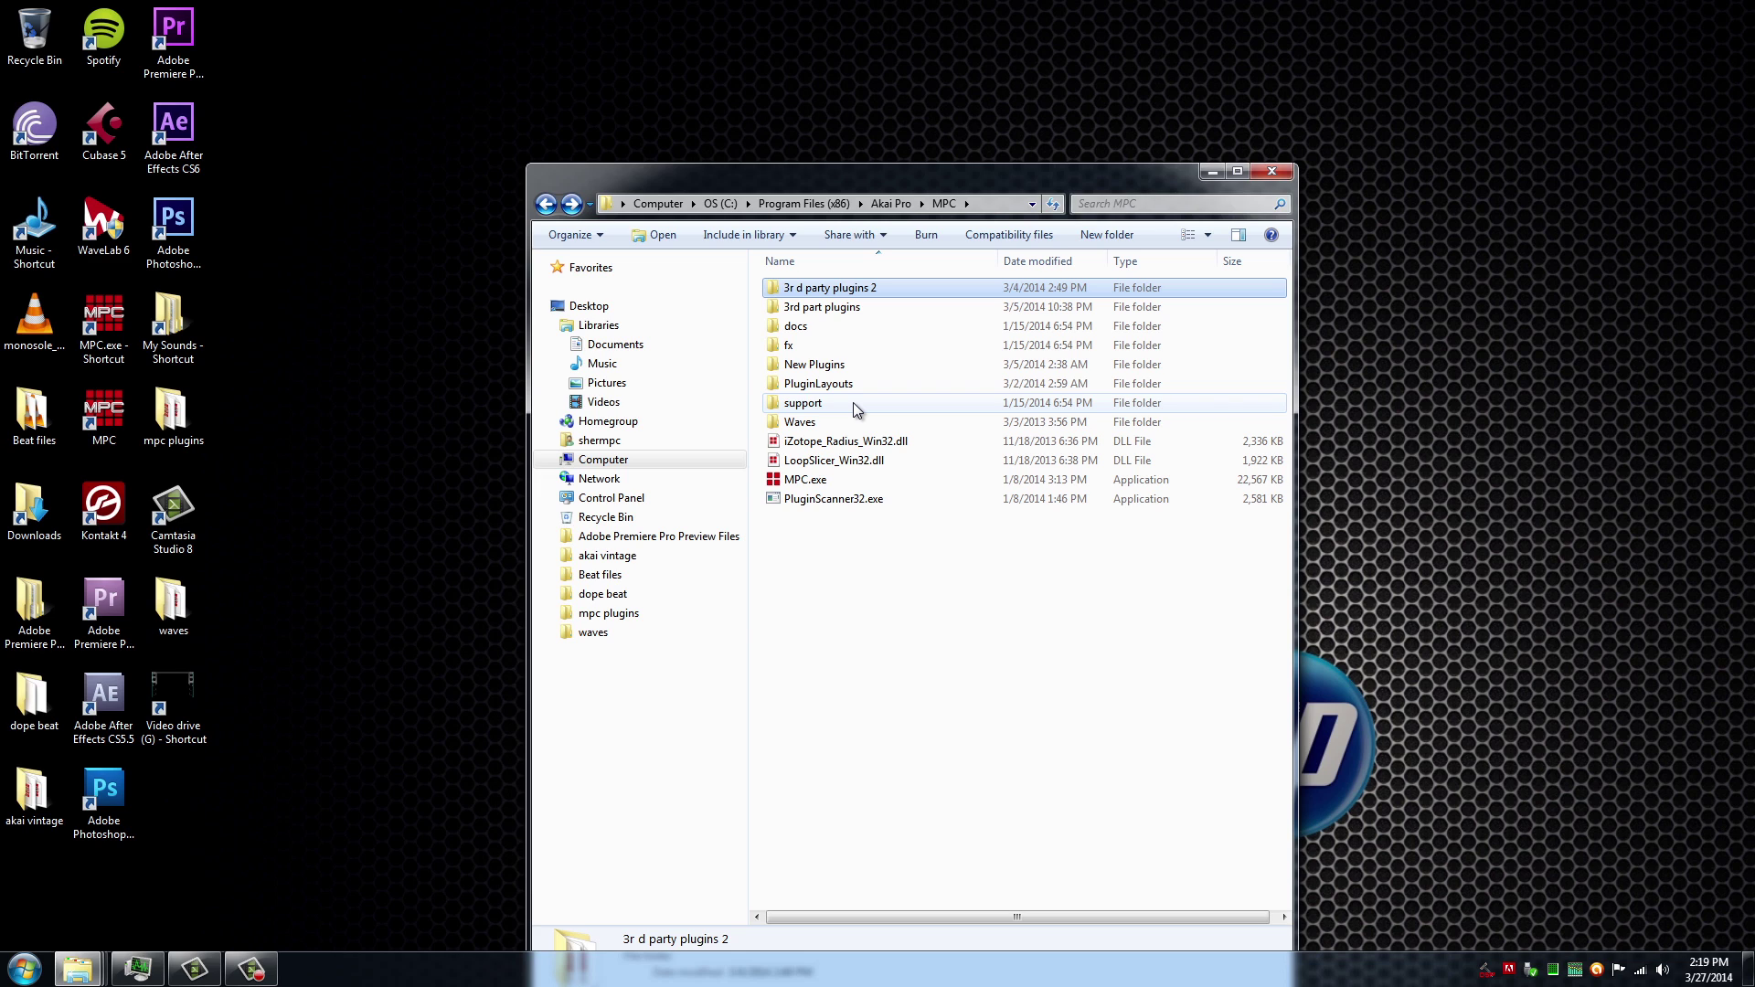
{"action": "double_click", "coordinate": [888, 289]}
{"action": "left_click_drag", "start_coordinate": [869, 180], "coordinate": [874, 107]}
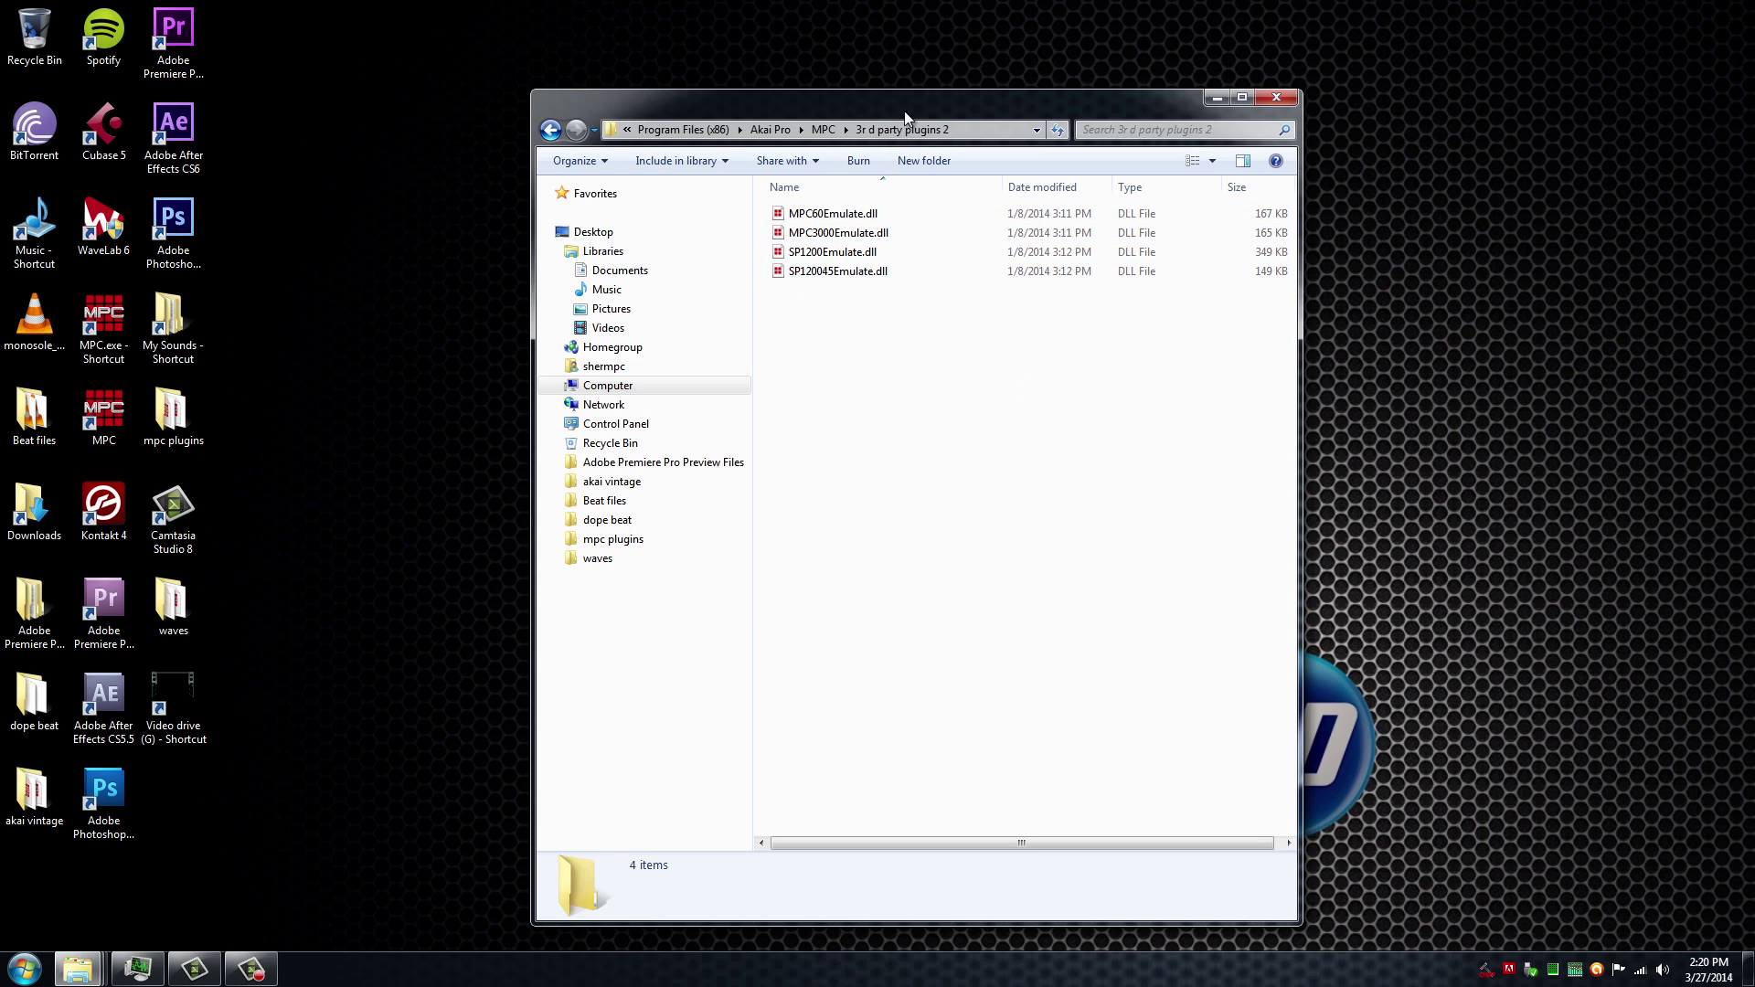
{"action": "left_click_drag", "start_coordinate": [896, 119], "coordinate": [1010, 142]}
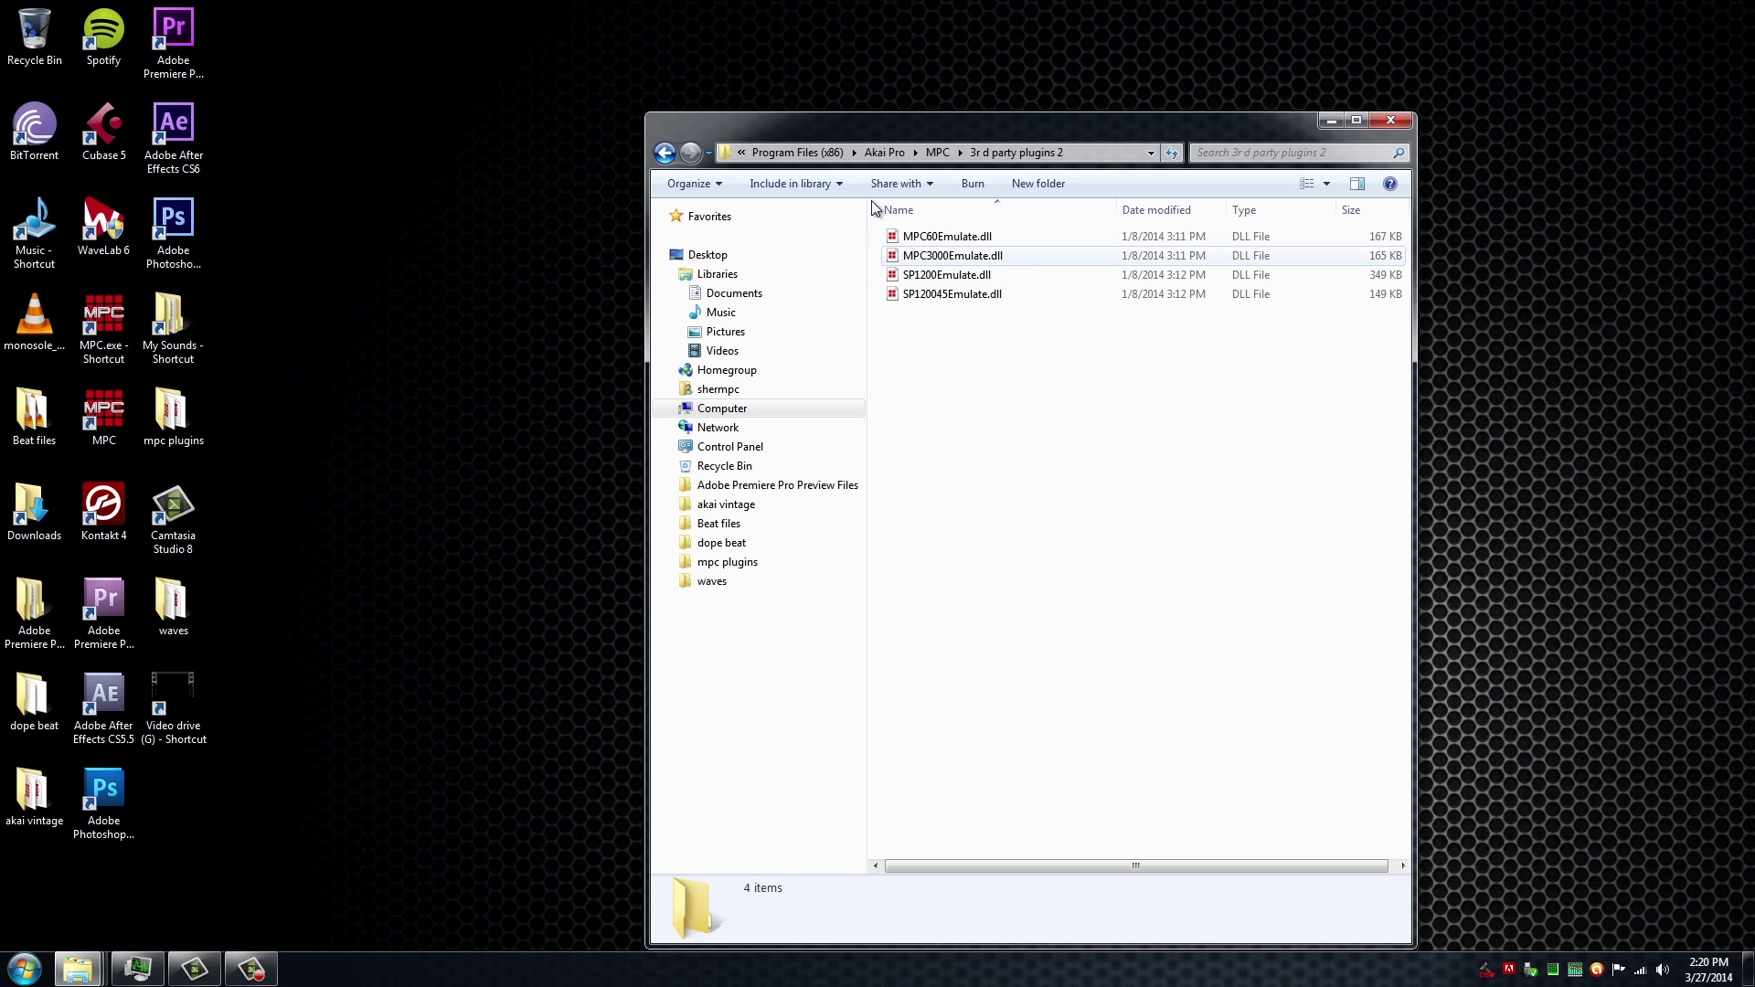
{"action": "left_click", "coordinate": [666, 153]}
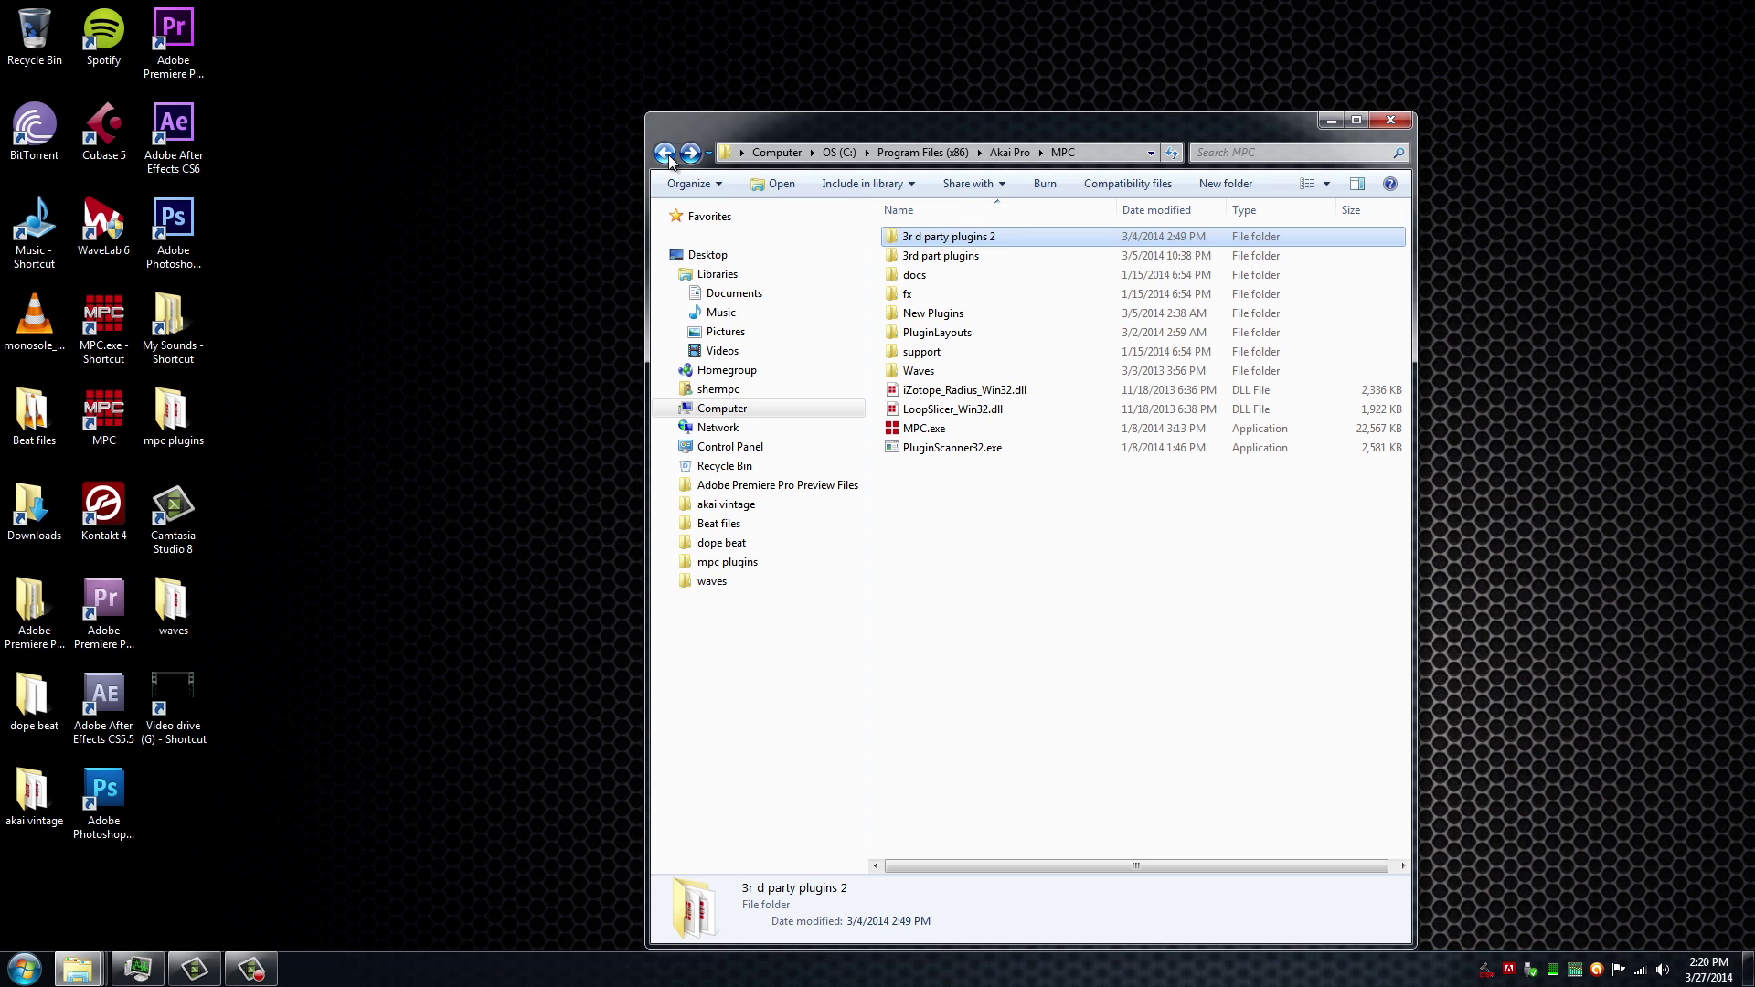
{"action": "double_click", "coordinate": [919, 294]}
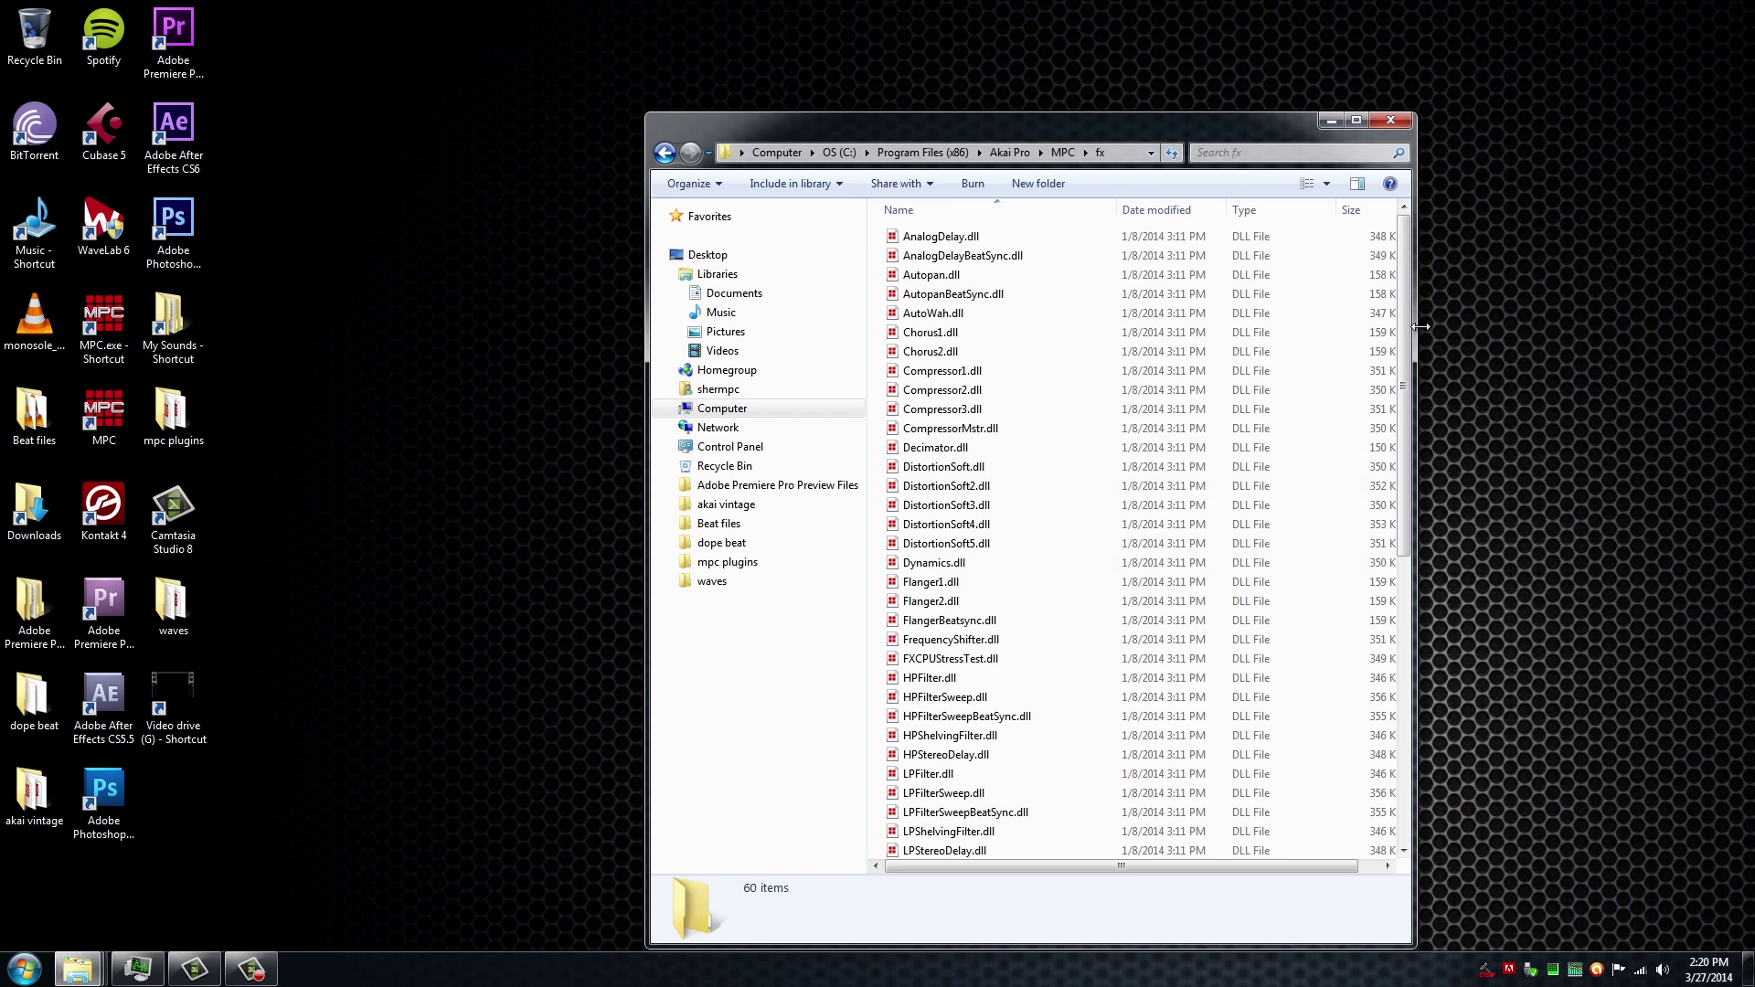
{"action": "left_click_drag", "start_coordinate": [1409, 312], "coordinate": [713, 160]}
{"action": "left_click", "coordinate": [665, 153]}
{"action": "double_click", "coordinate": [948, 240]}
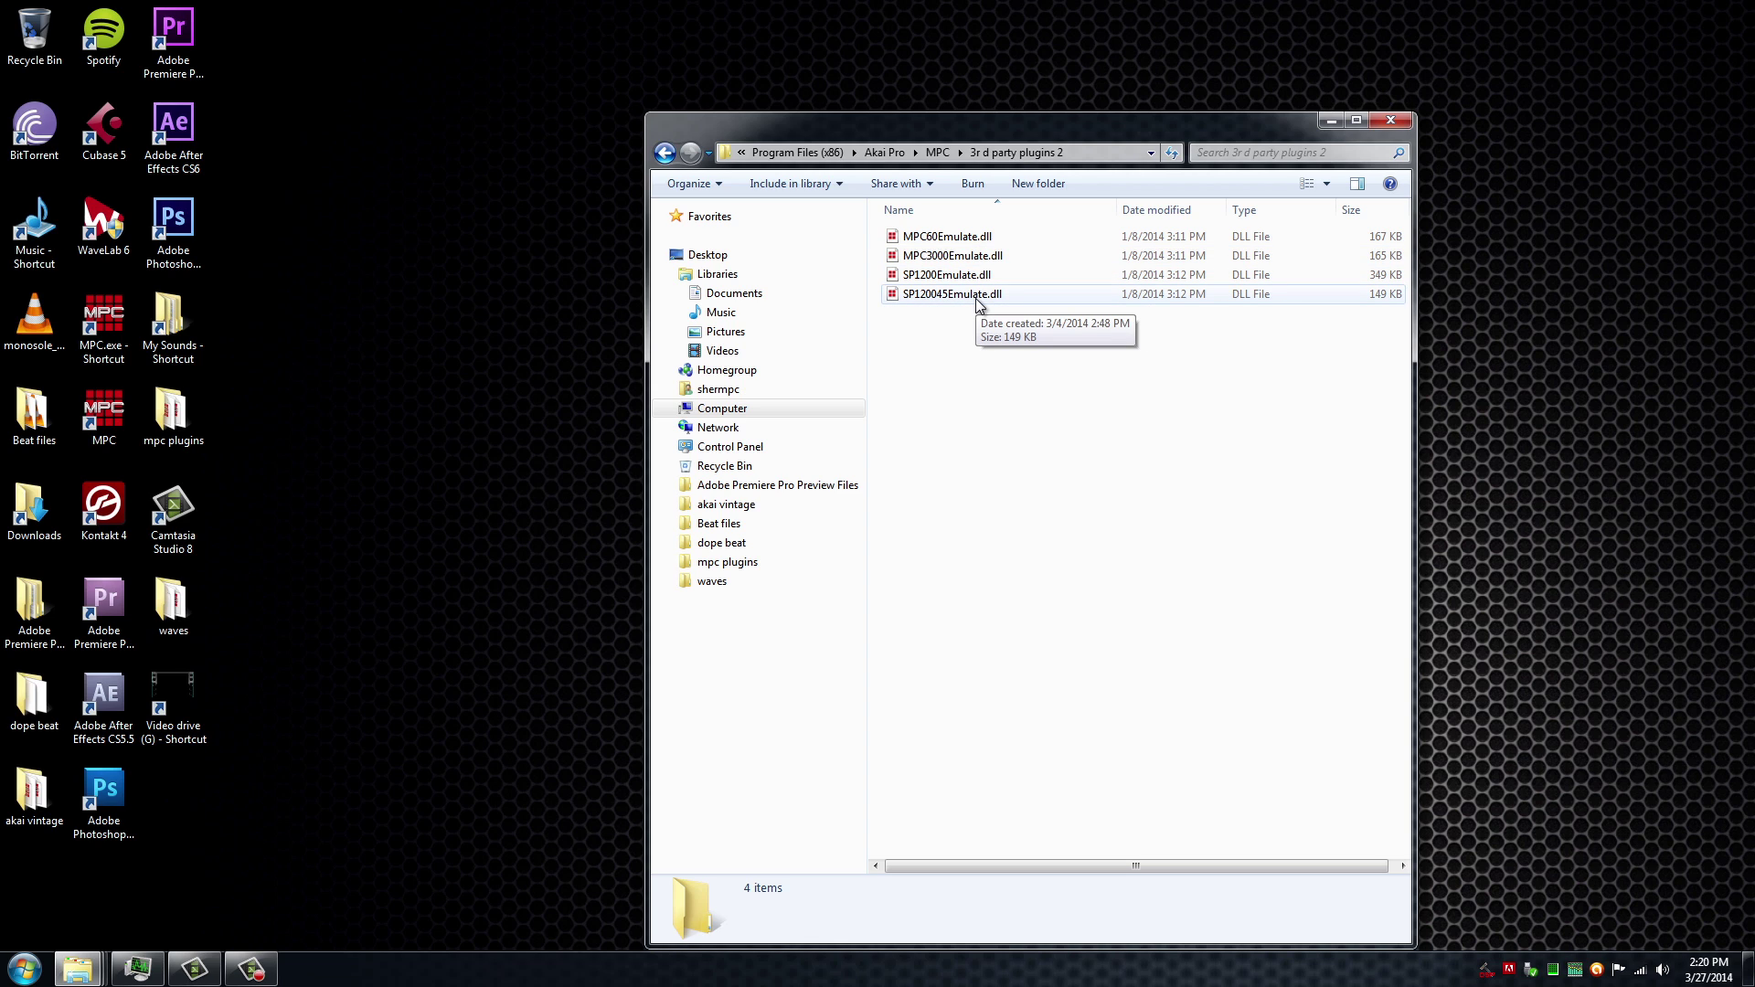
{"action": "left_click", "coordinate": [664, 152]}
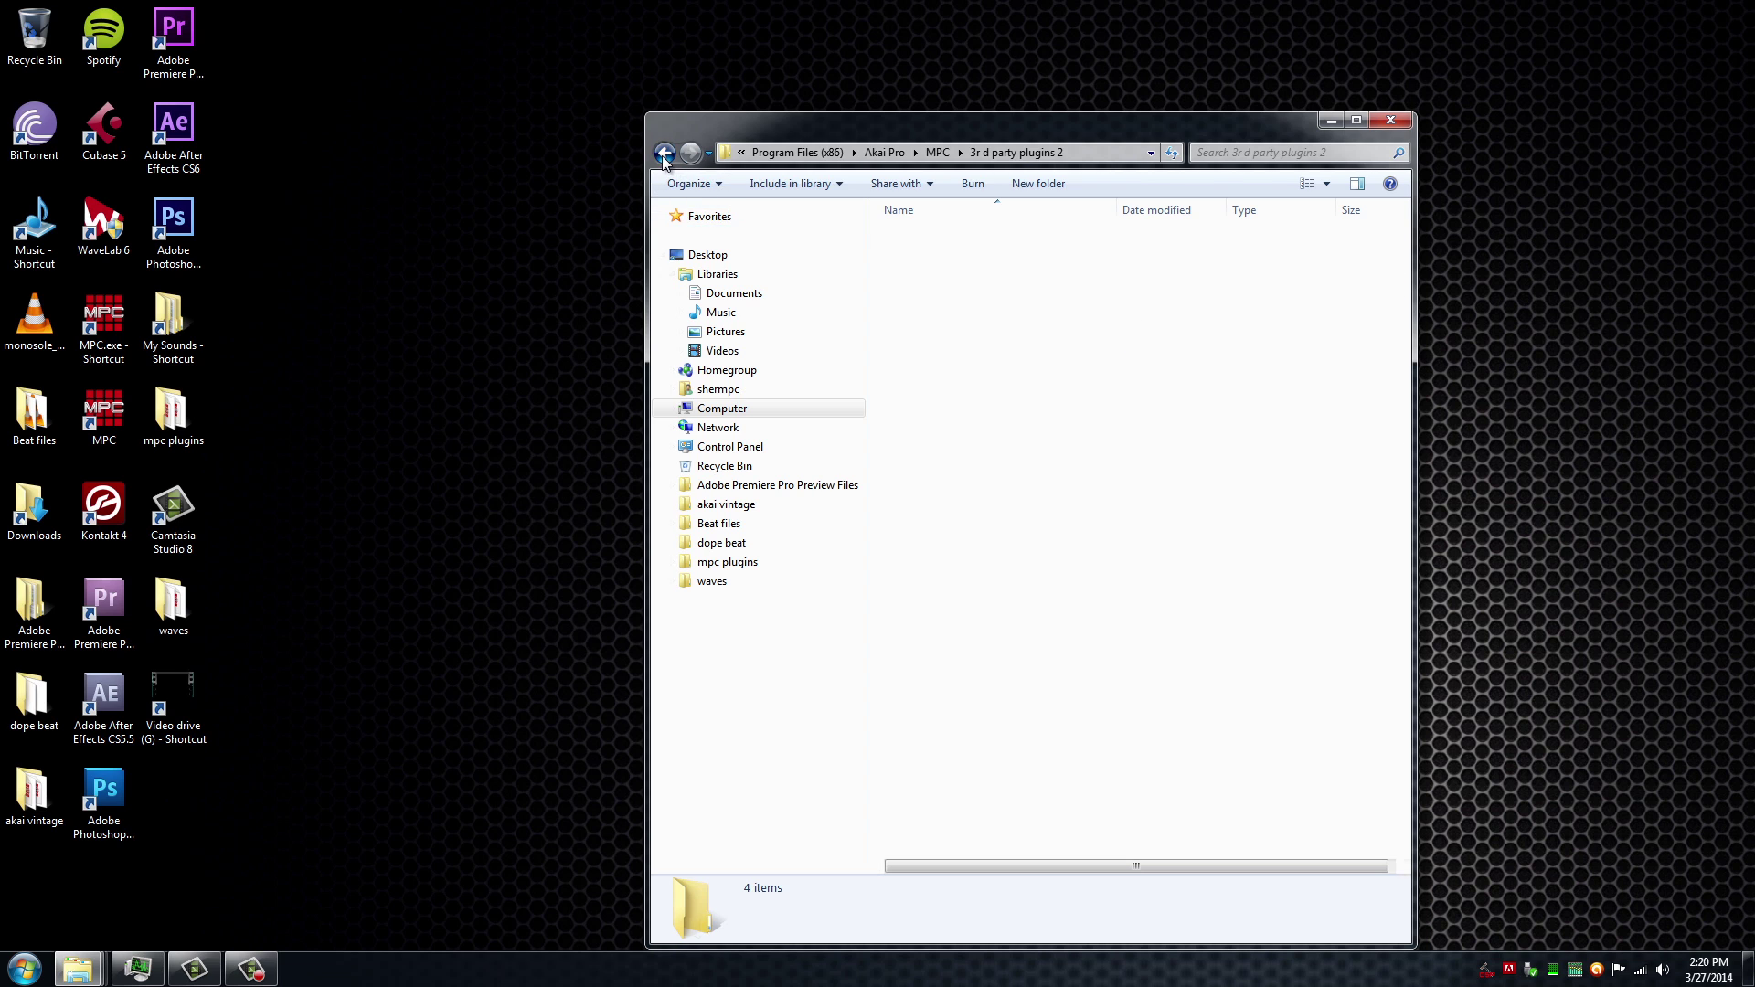
{"action": "left_click", "coordinate": [1384, 124]}
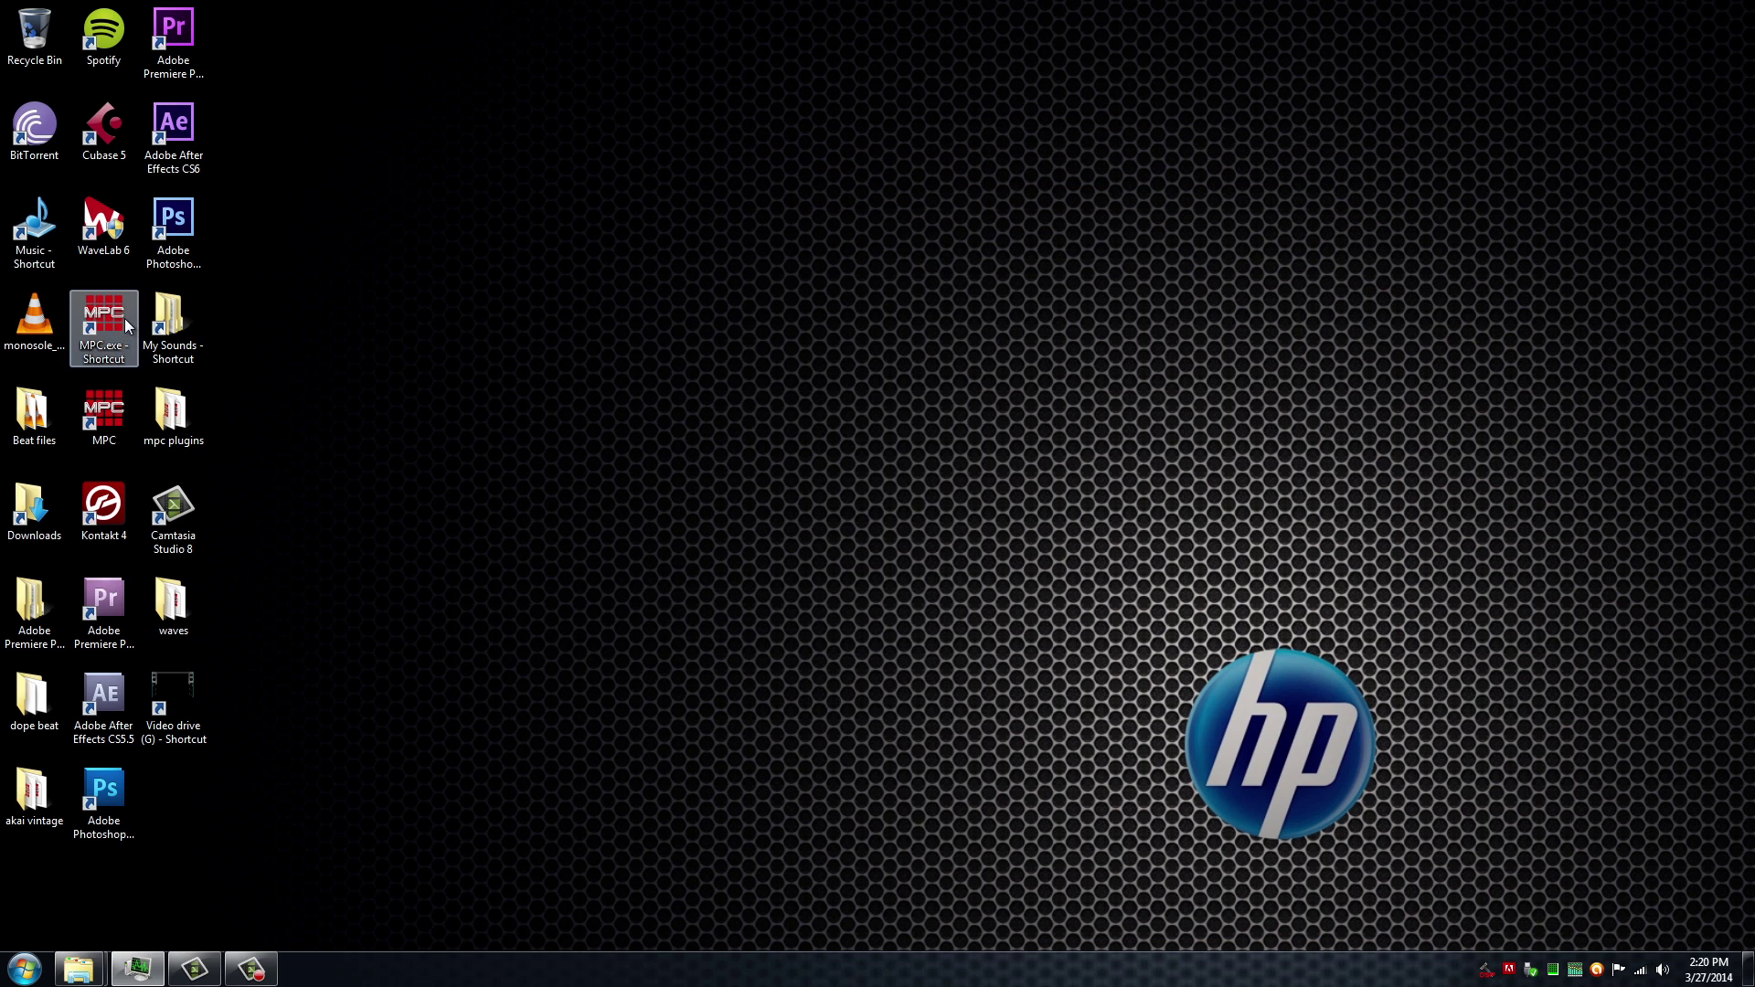
Step: Relaunch MPC from the desktop shortcut and open Edit > Preferences
{"action": "double_click", "coordinate": [128, 325]}
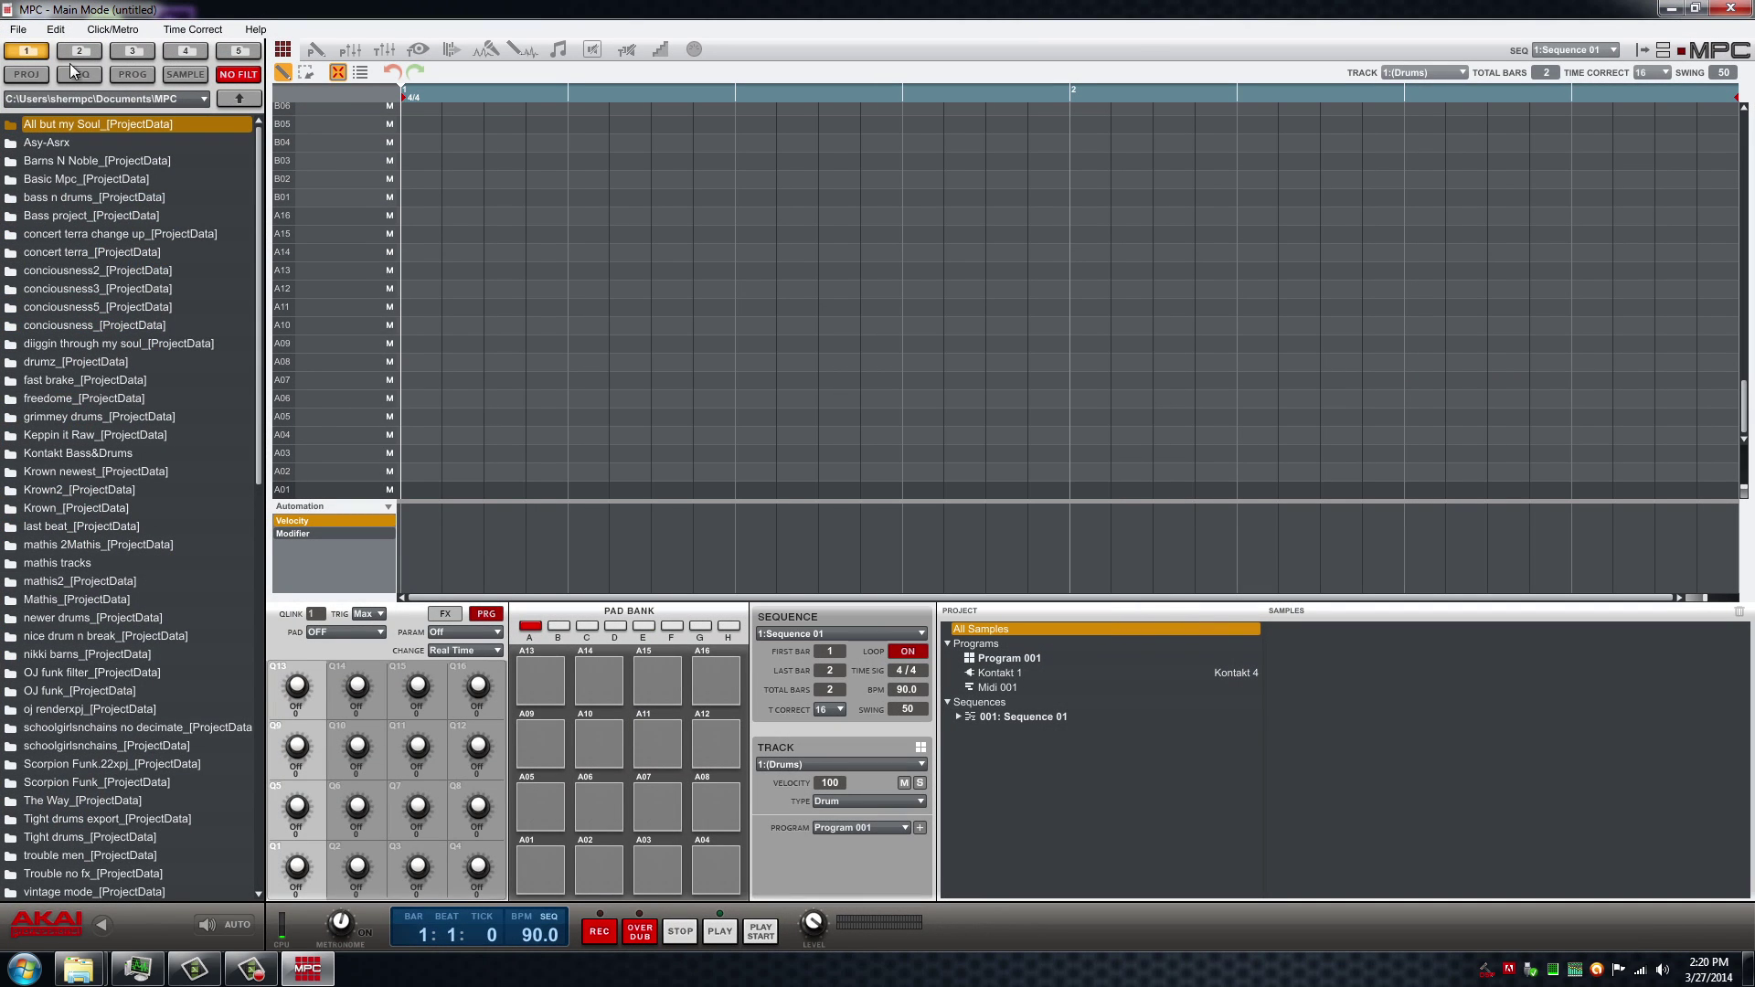
{"action": "left_click", "coordinate": [56, 30]}
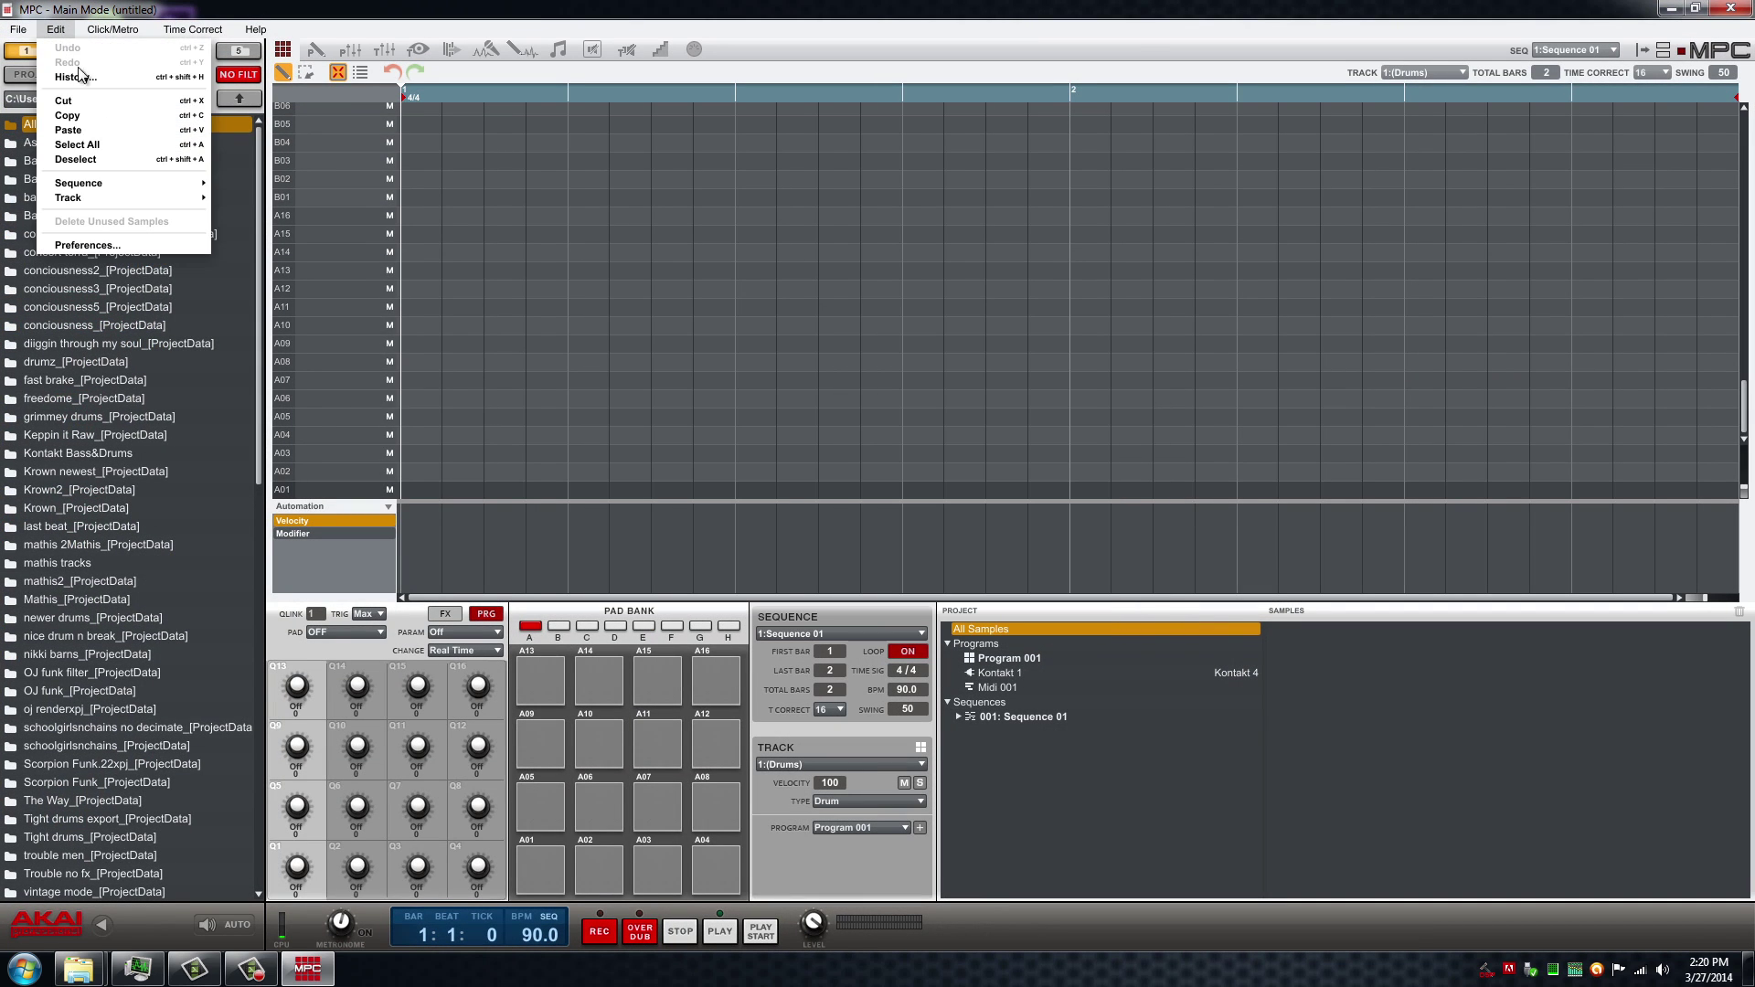
{"action": "left_click", "coordinate": [92, 243]}
Step: Rescan all VST folders on the Plugins page, finding the MPC60 and SP1200 emulators, and confirm
{"action": "left_click", "coordinate": [706, 370]}
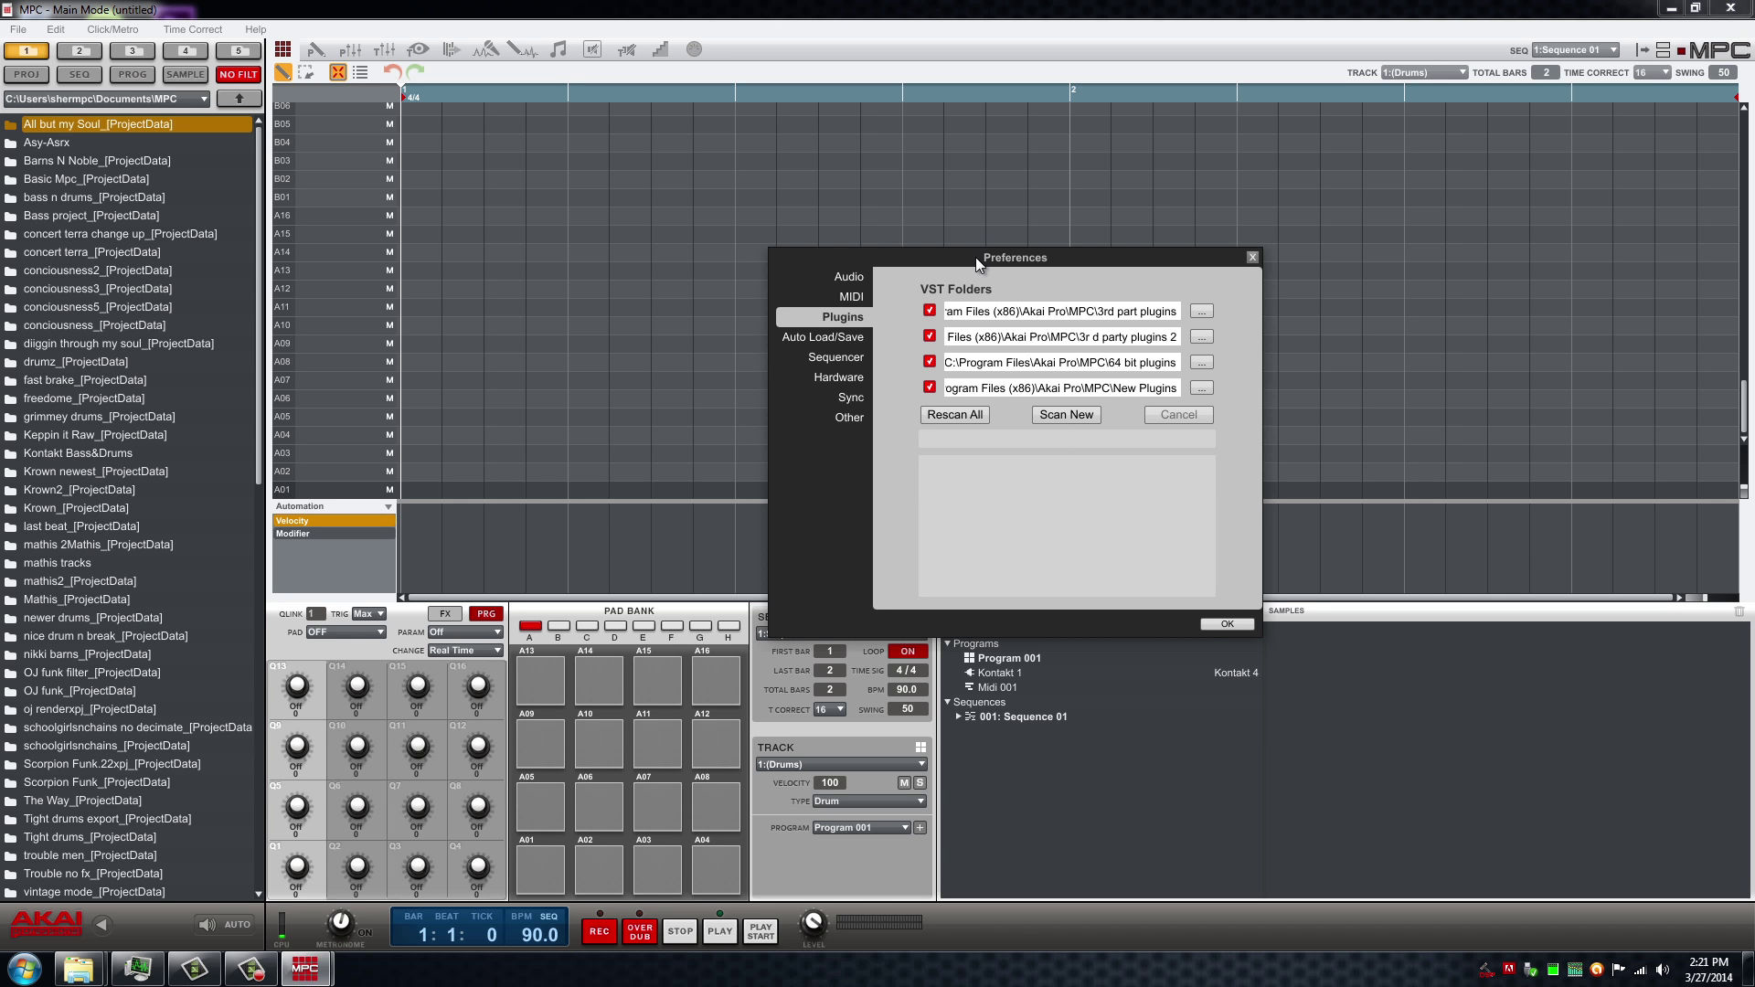
{"action": "left_click_drag", "start_coordinate": [975, 256], "coordinate": [925, 252]}
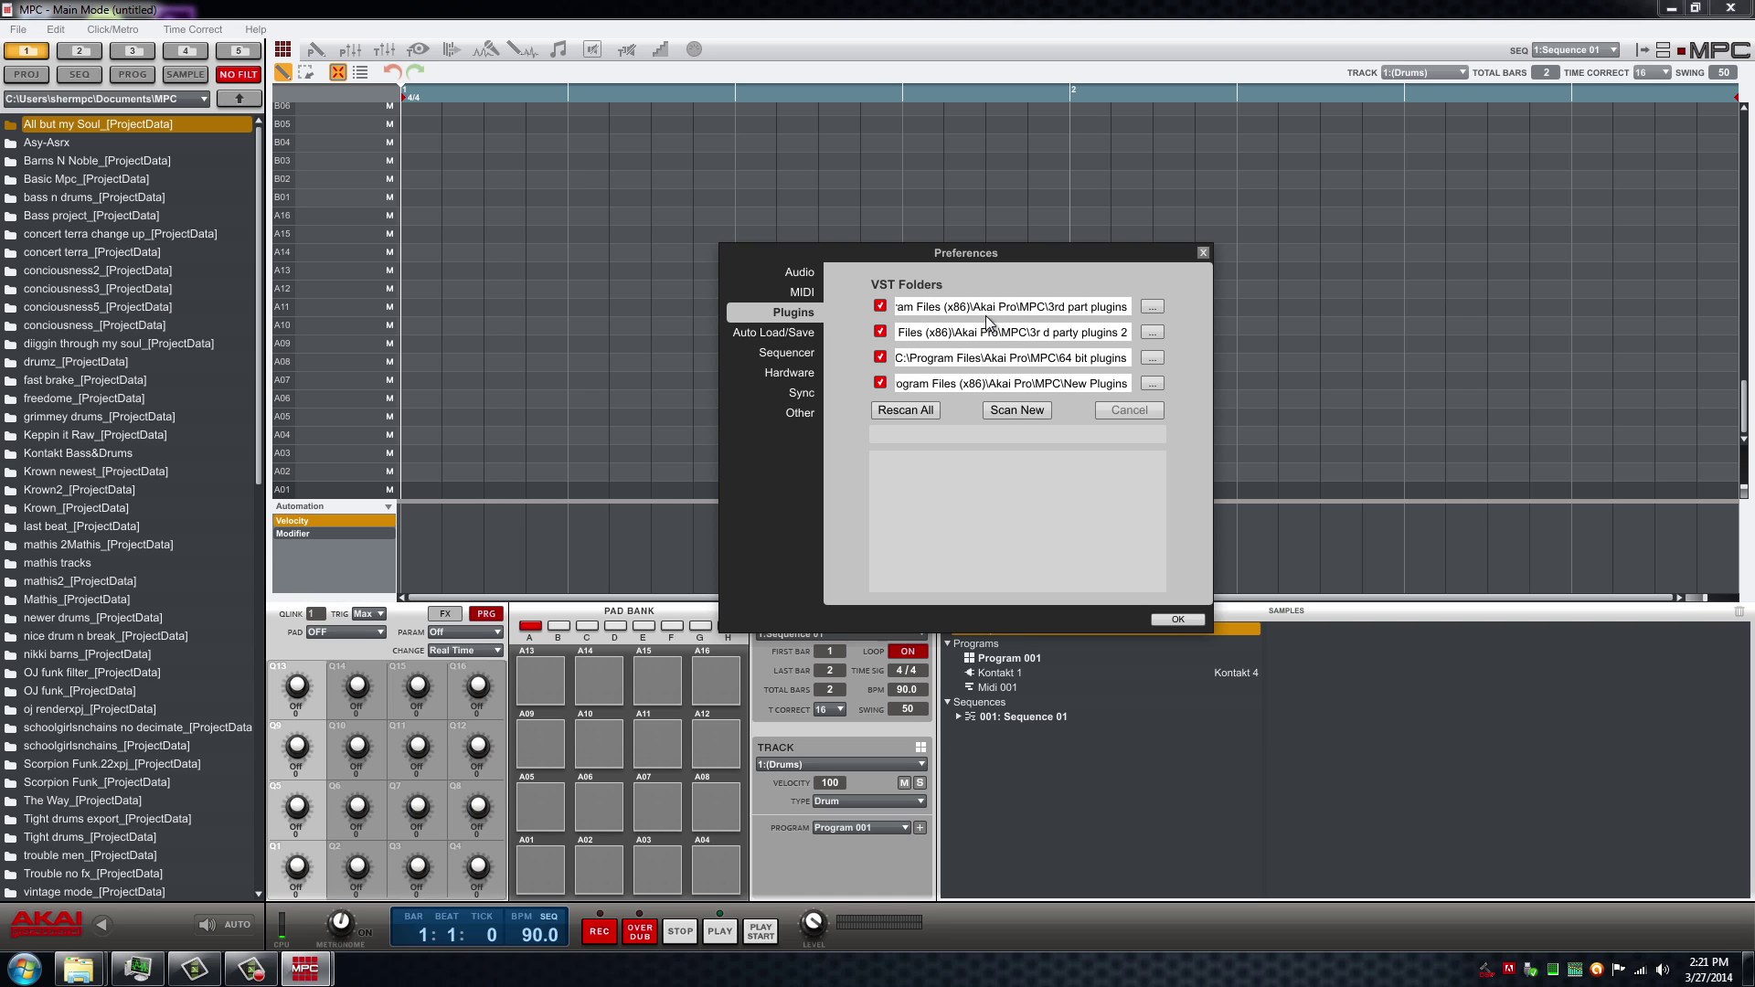
{"action": "left_click_drag", "start_coordinate": [1060, 257], "coordinate": [916, 260]}
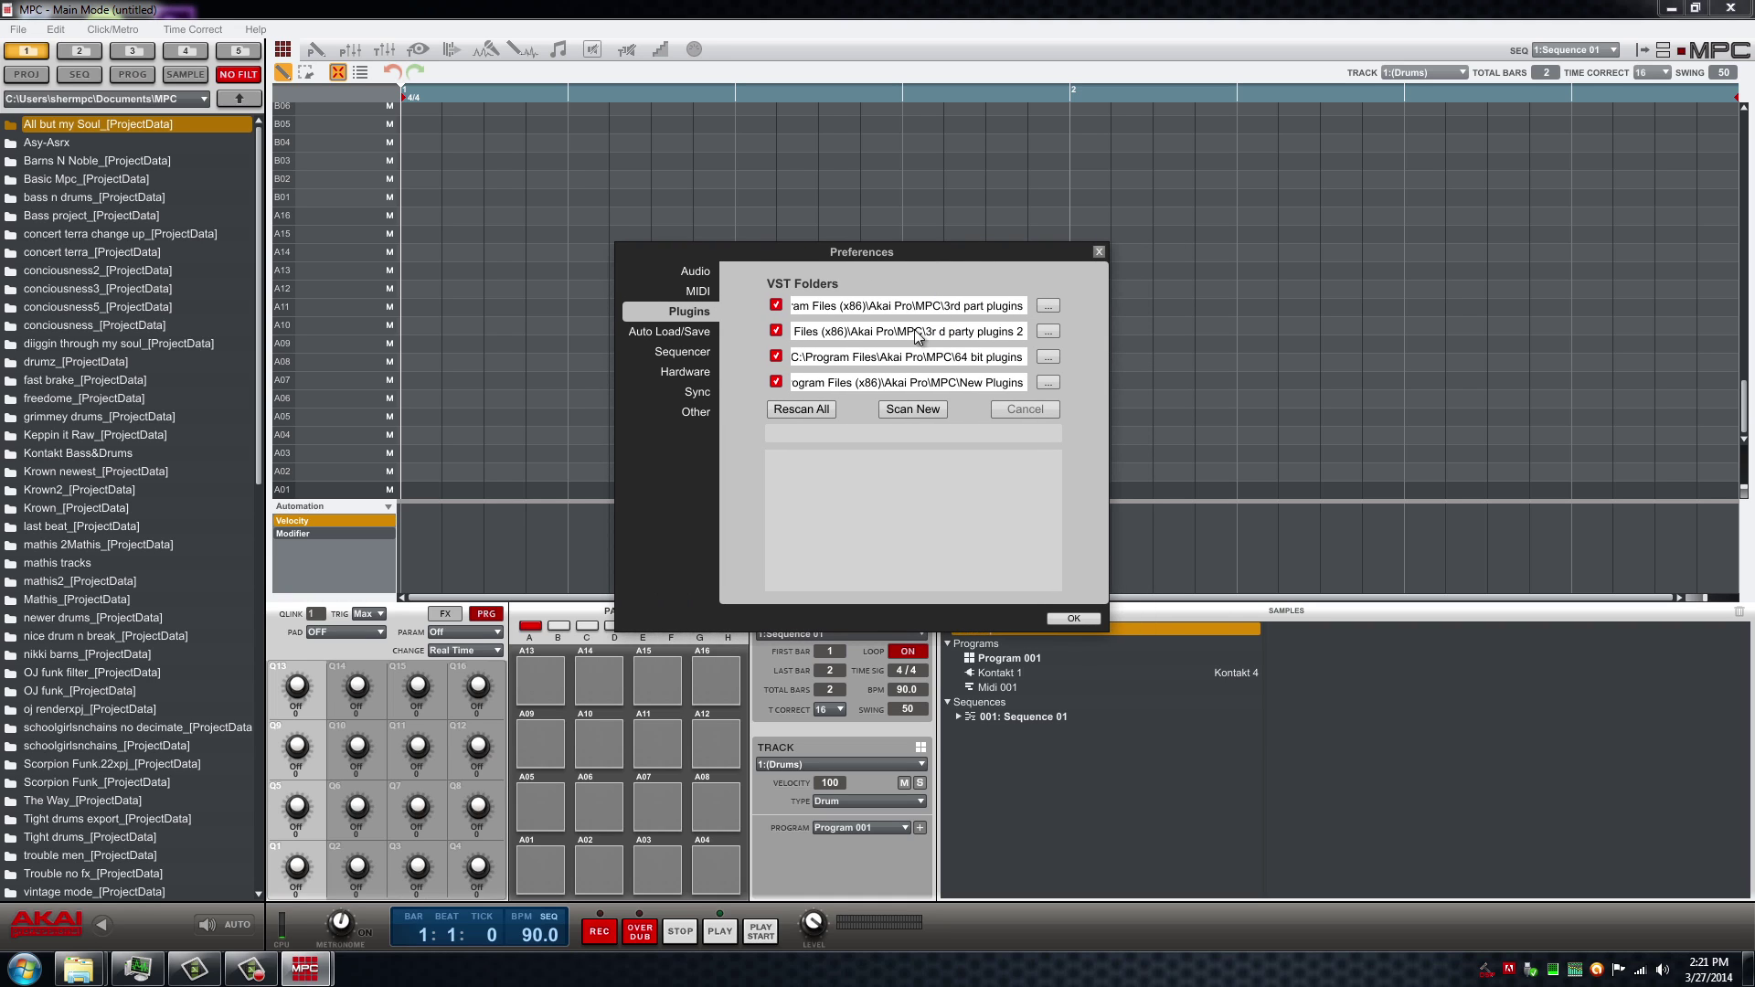
{"action": "left_click", "coordinate": [806, 408]}
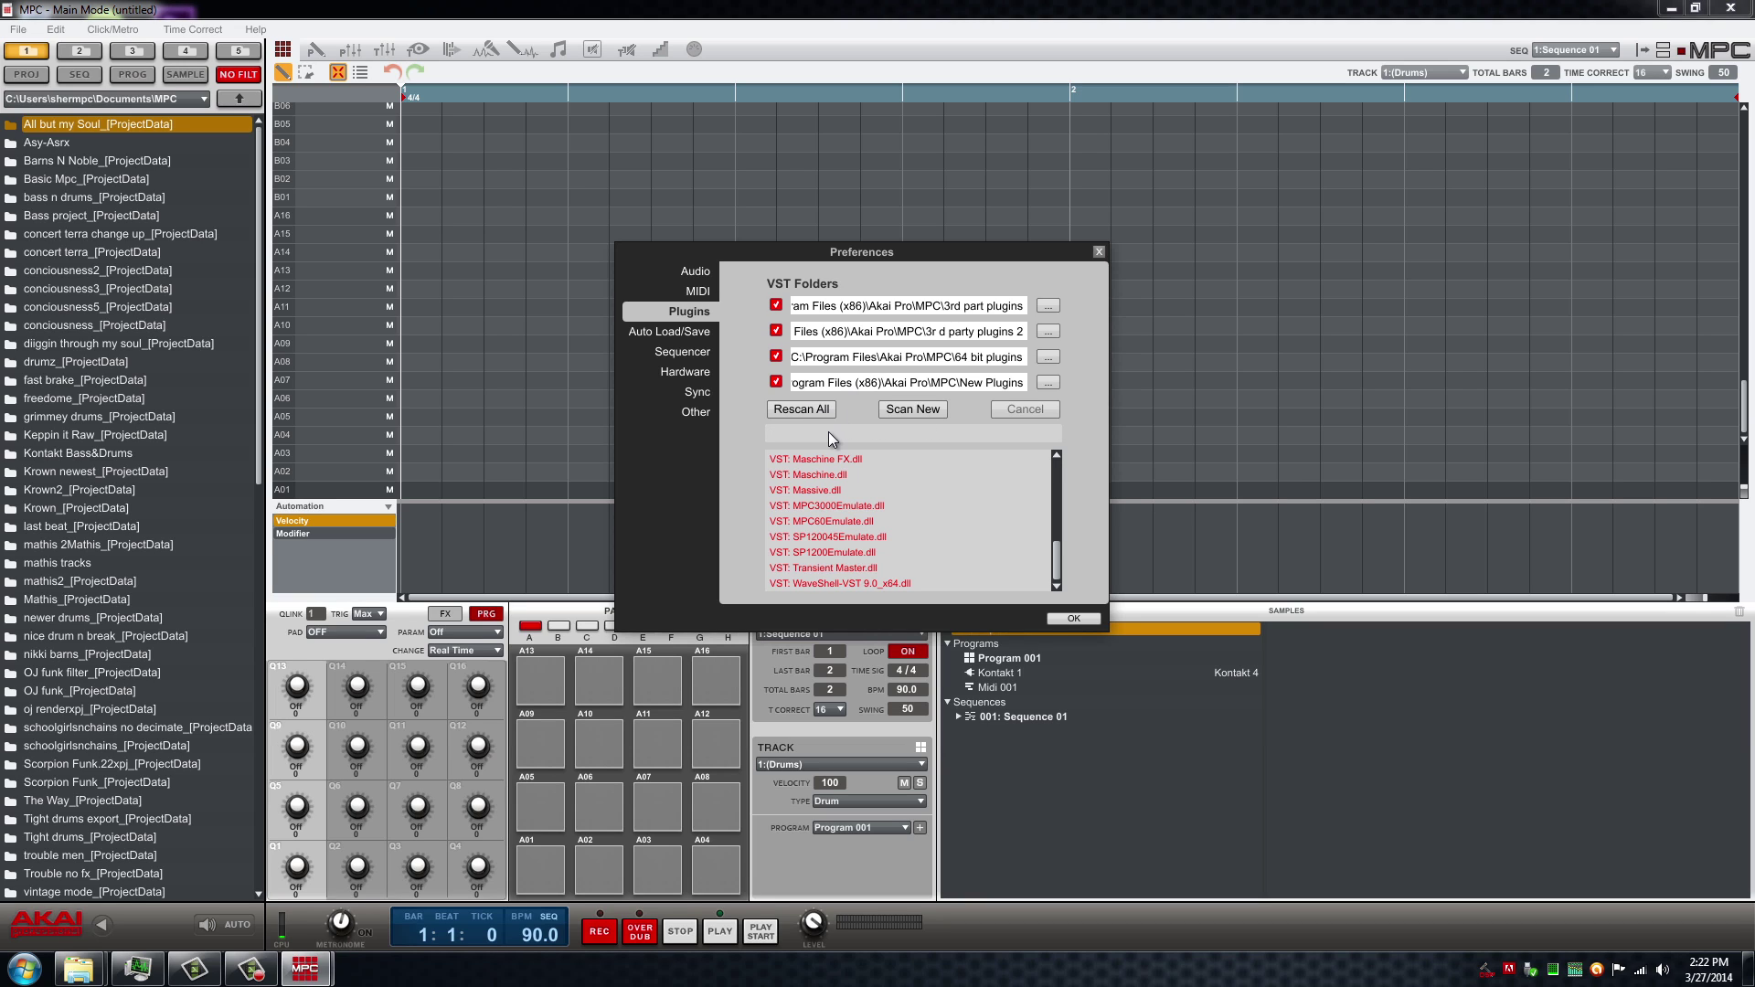
{"action": "left_click", "coordinate": [1077, 622]}
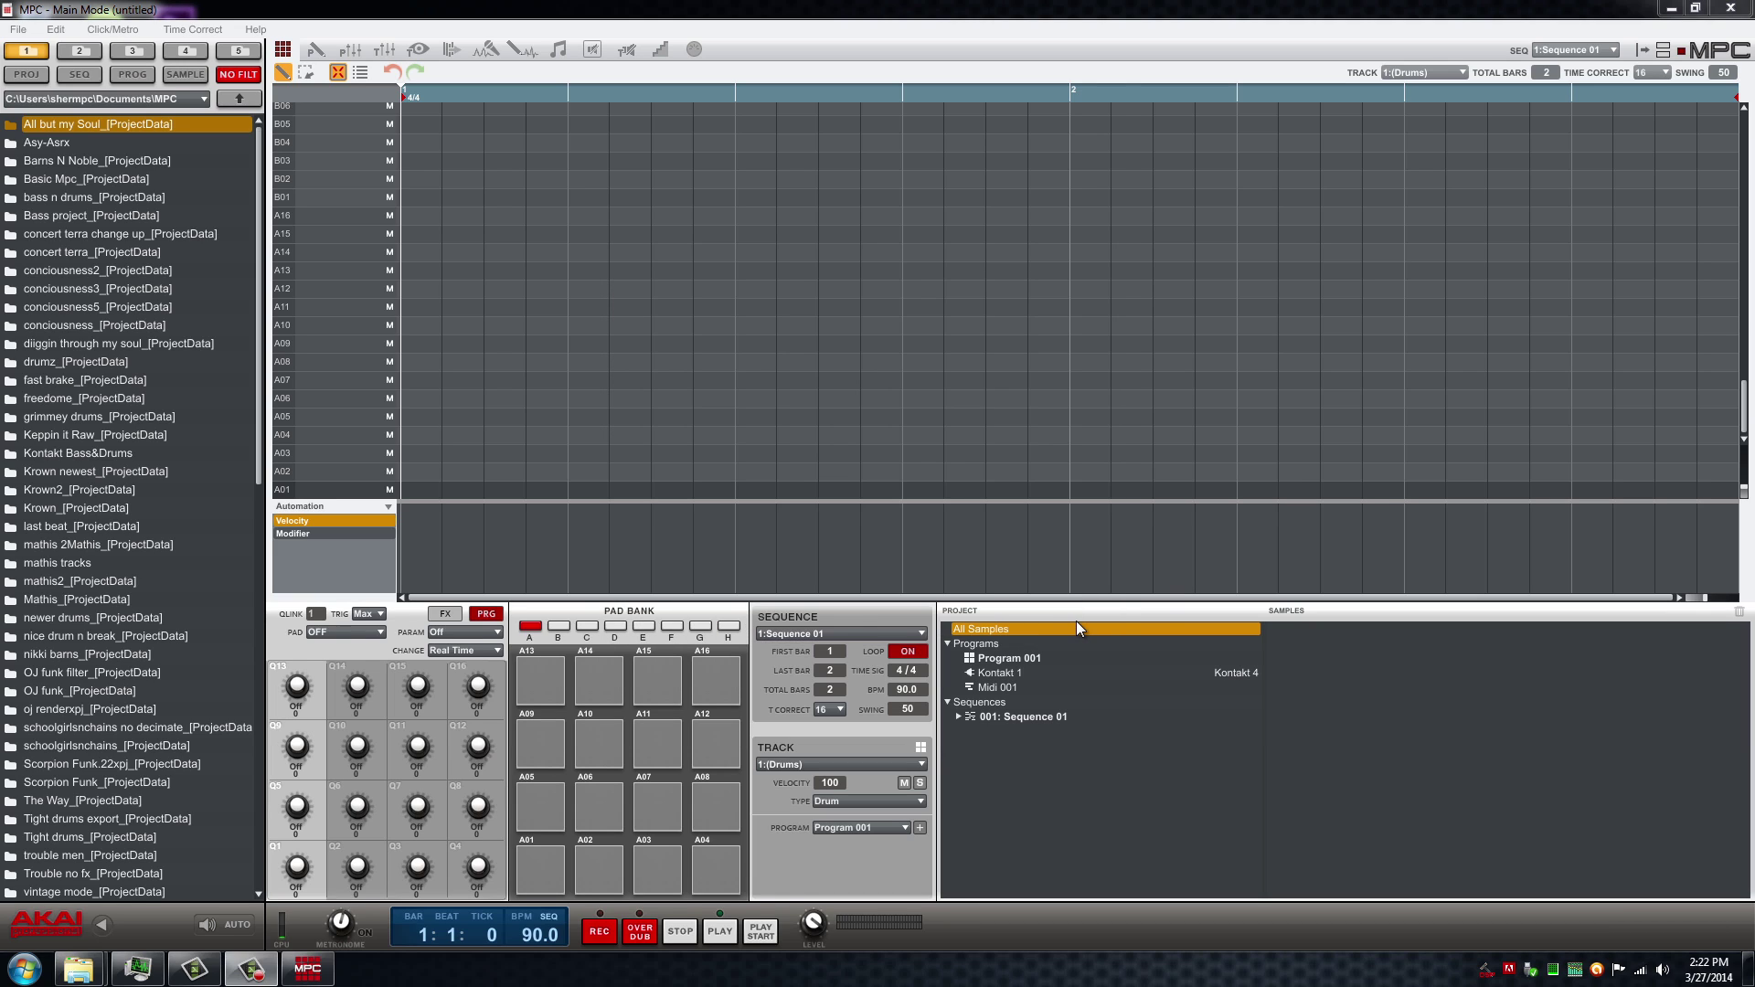
Step: Restart MPC and load the vintage mode.xpj project from the browser
{"action": "left_click", "coordinate": [1733, 10]}
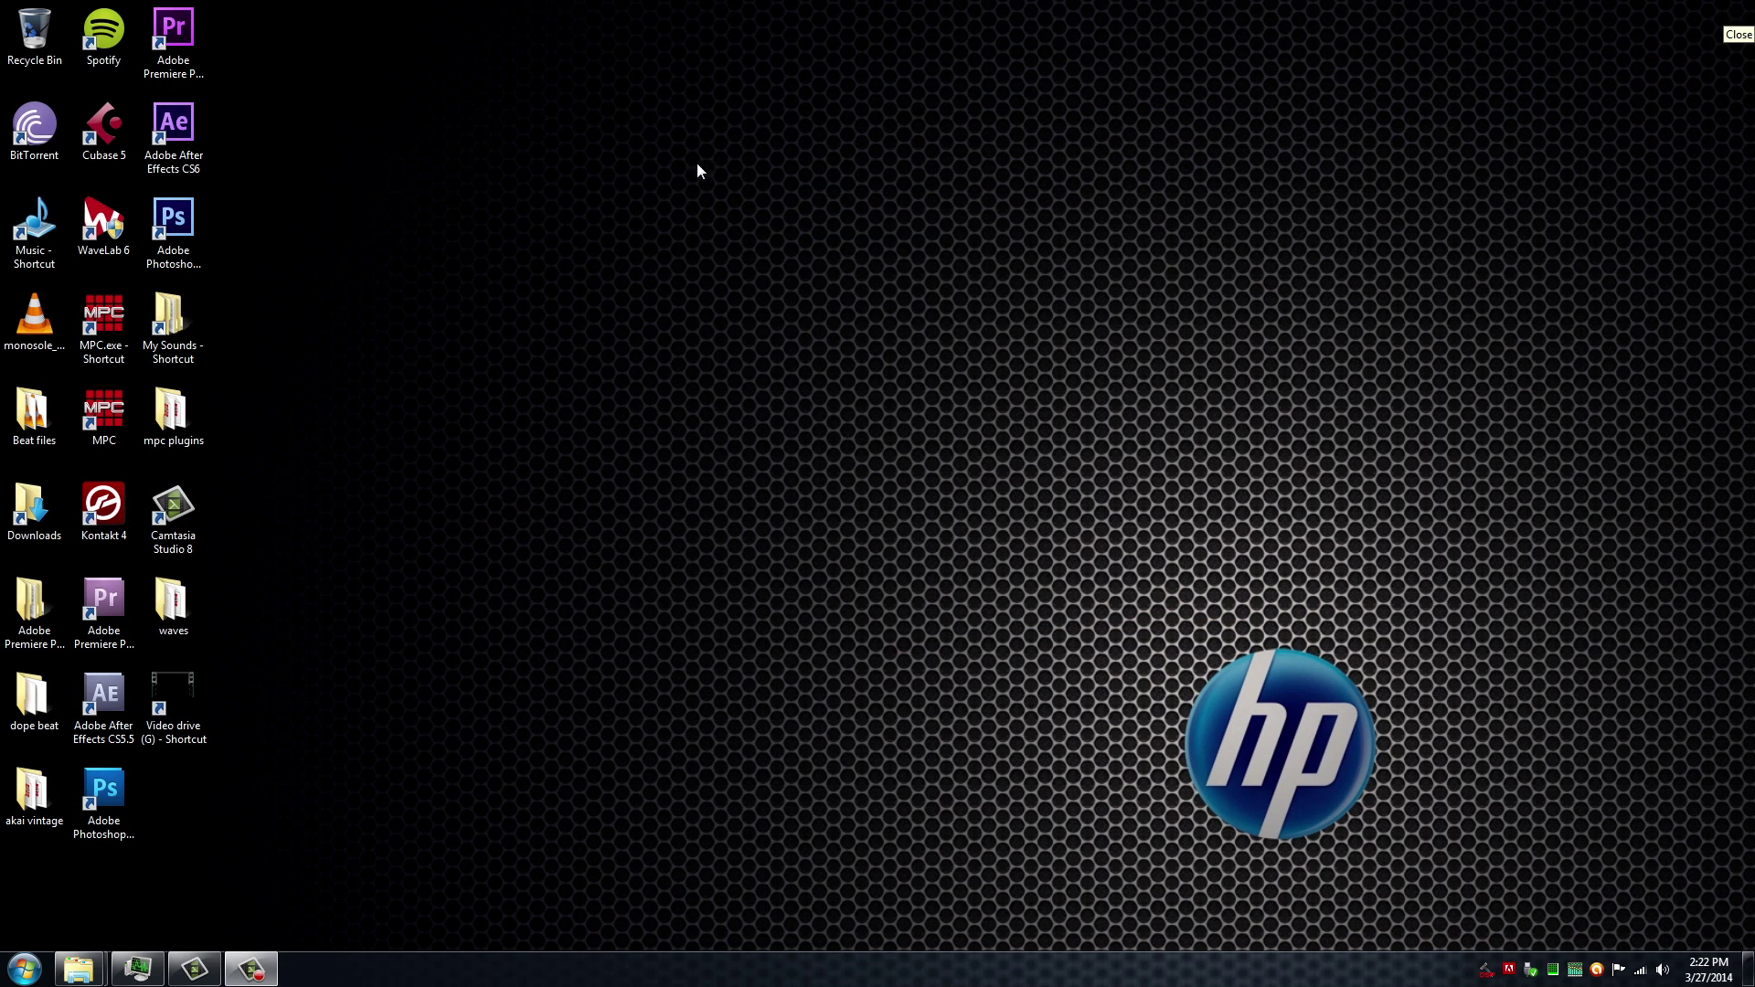
{"action": "double_click", "coordinate": [91, 334]}
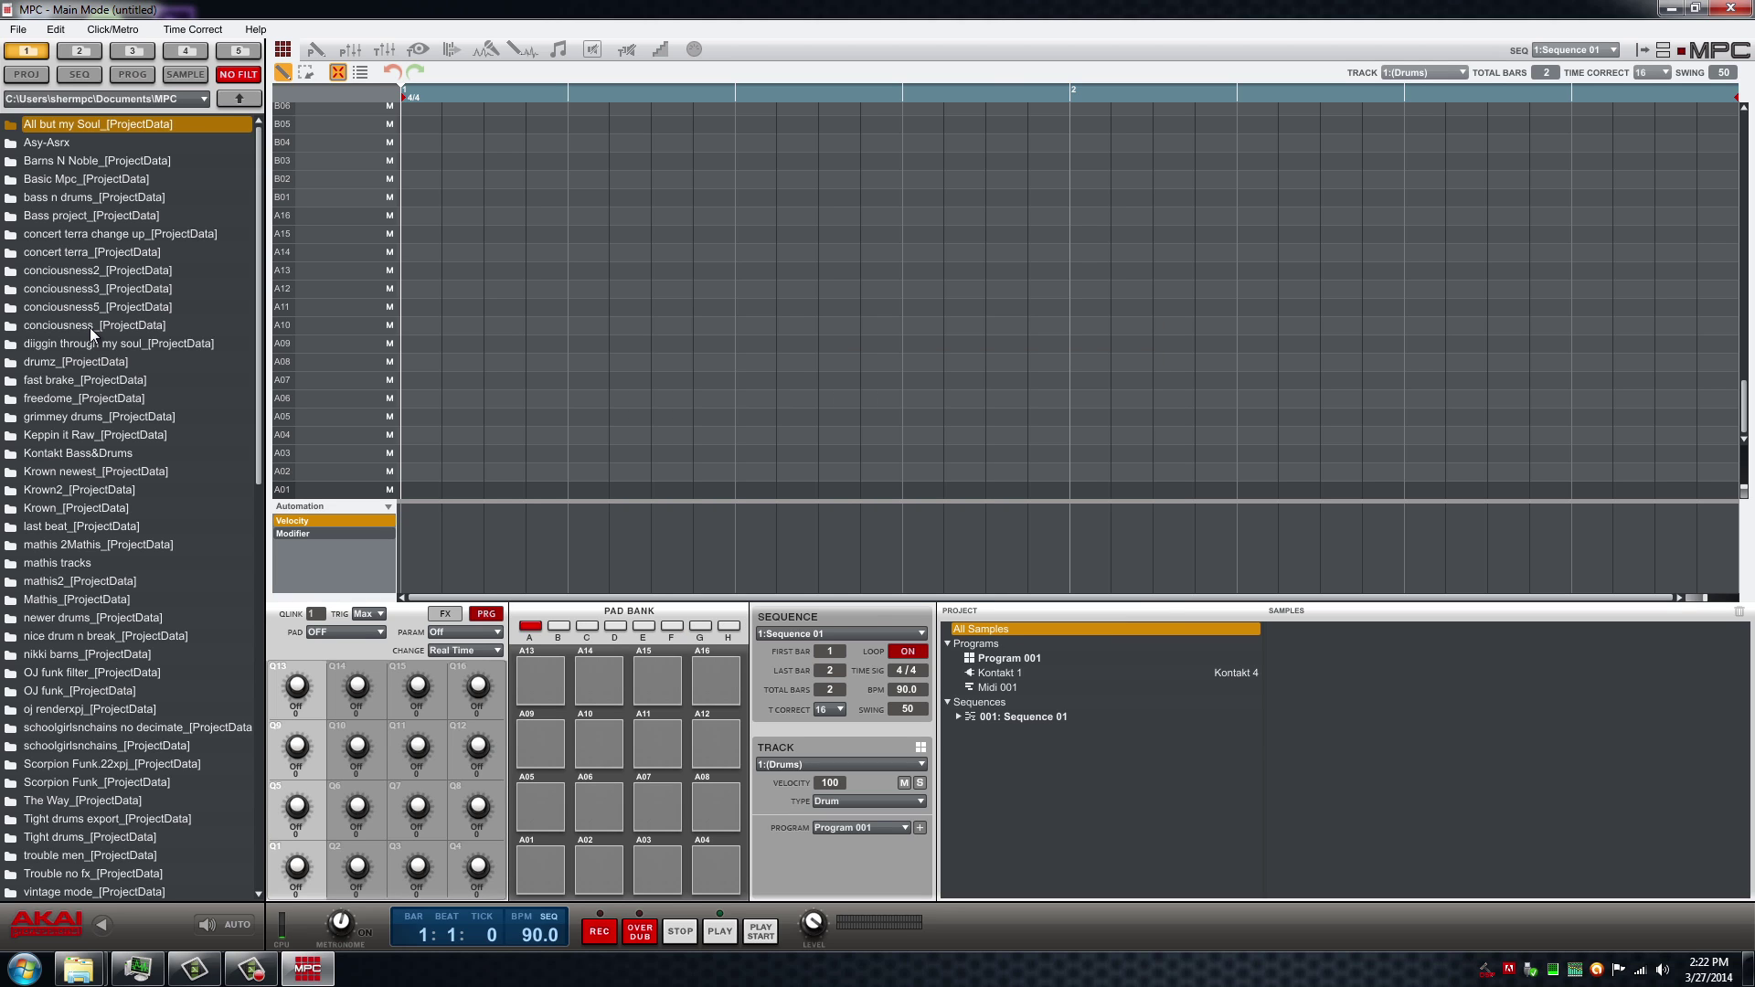
{"action": "left_click_drag", "start_coordinate": [260, 130], "coordinate": [260, 569]}
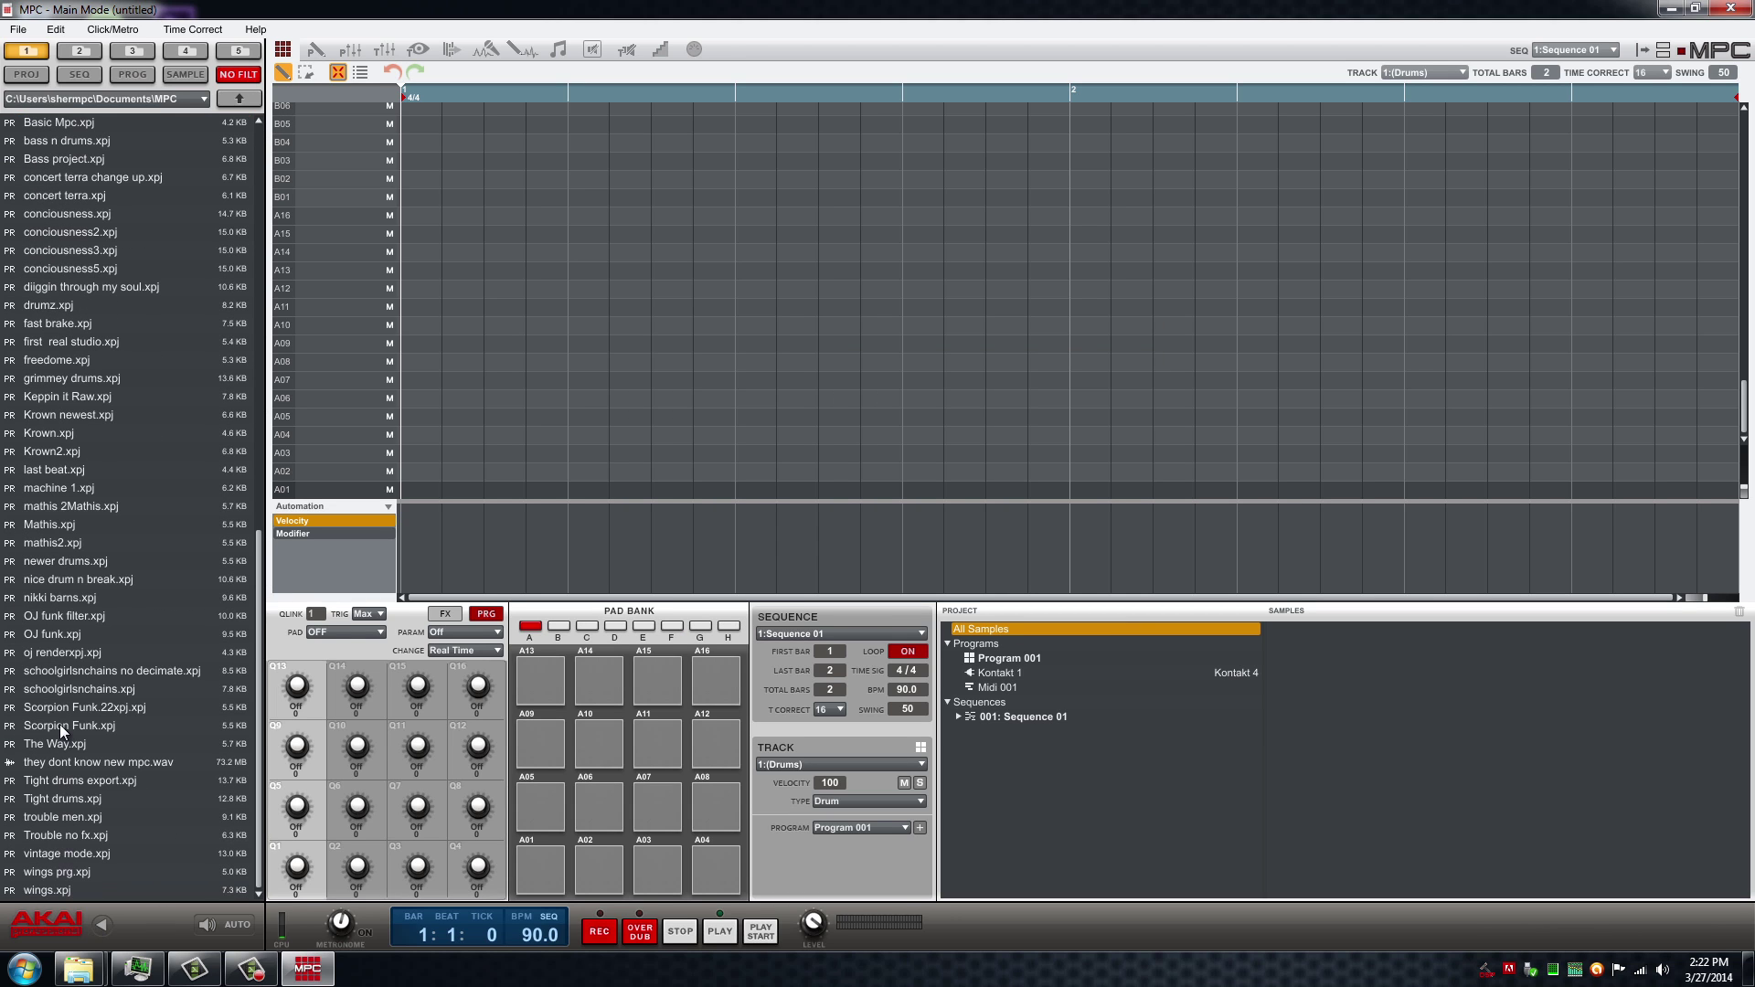
{"action": "double_click", "coordinate": [57, 854]}
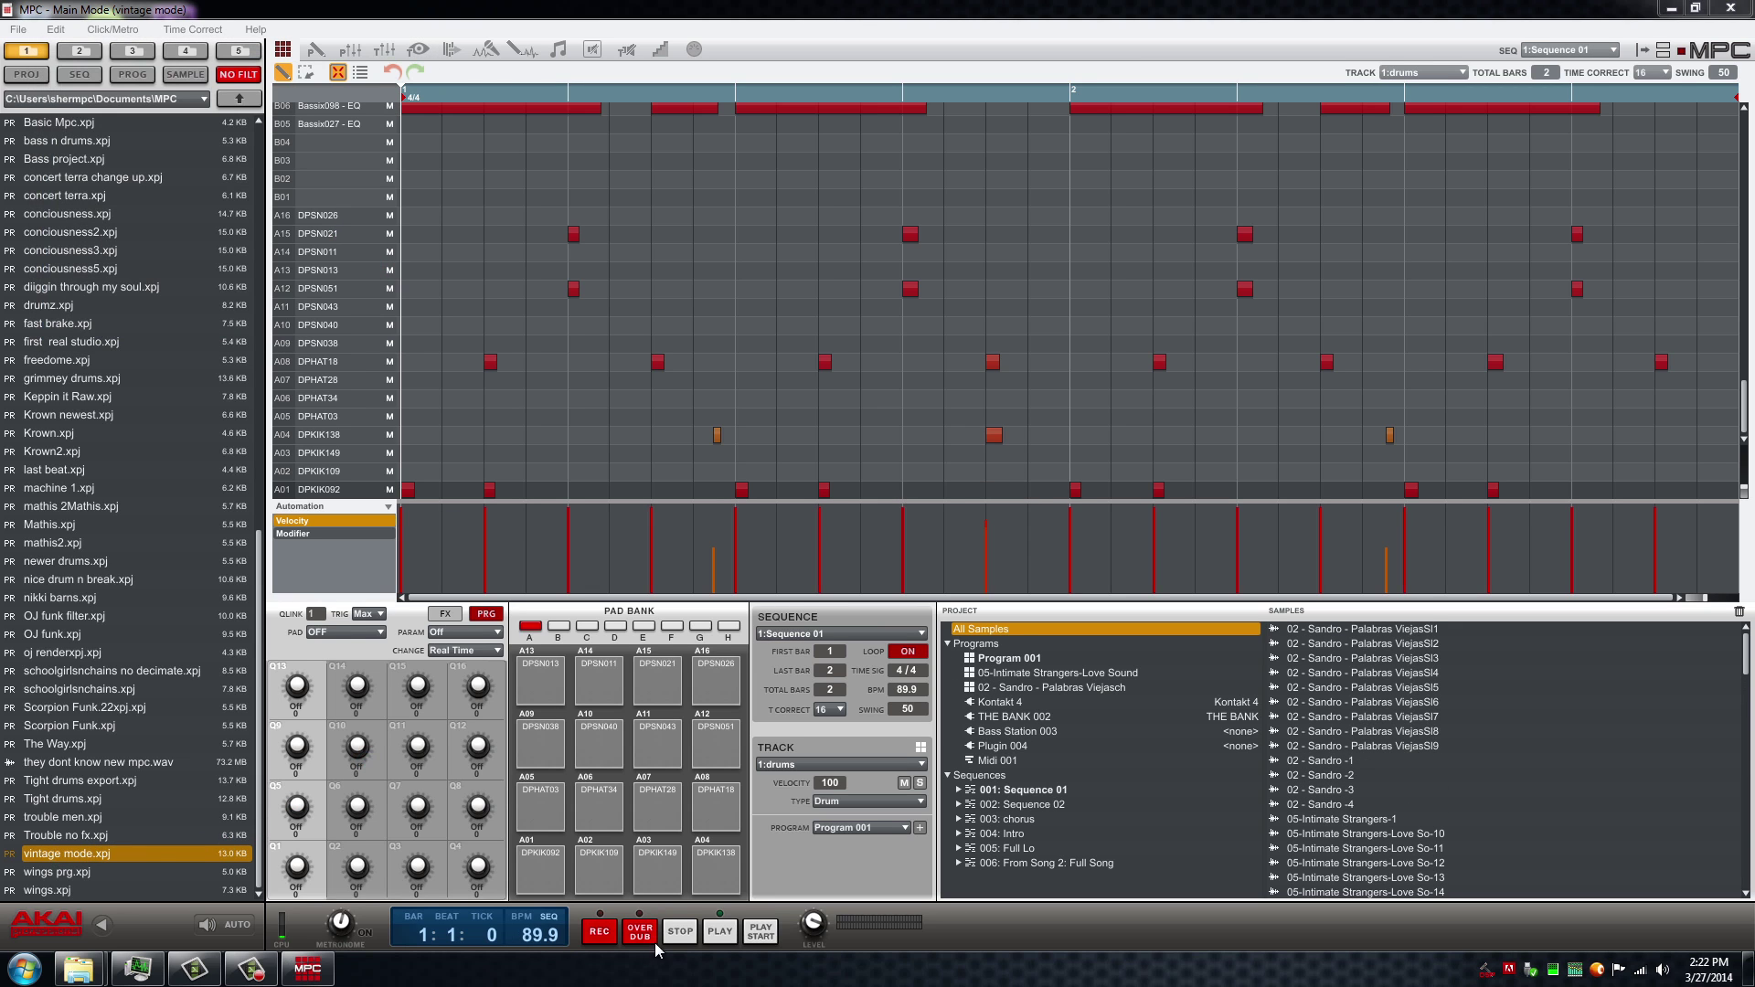
Step: Play Sequence 01 of the vintage mode project at 89.9 BPM, then stop it
{"action": "left_click", "coordinate": [757, 940]}
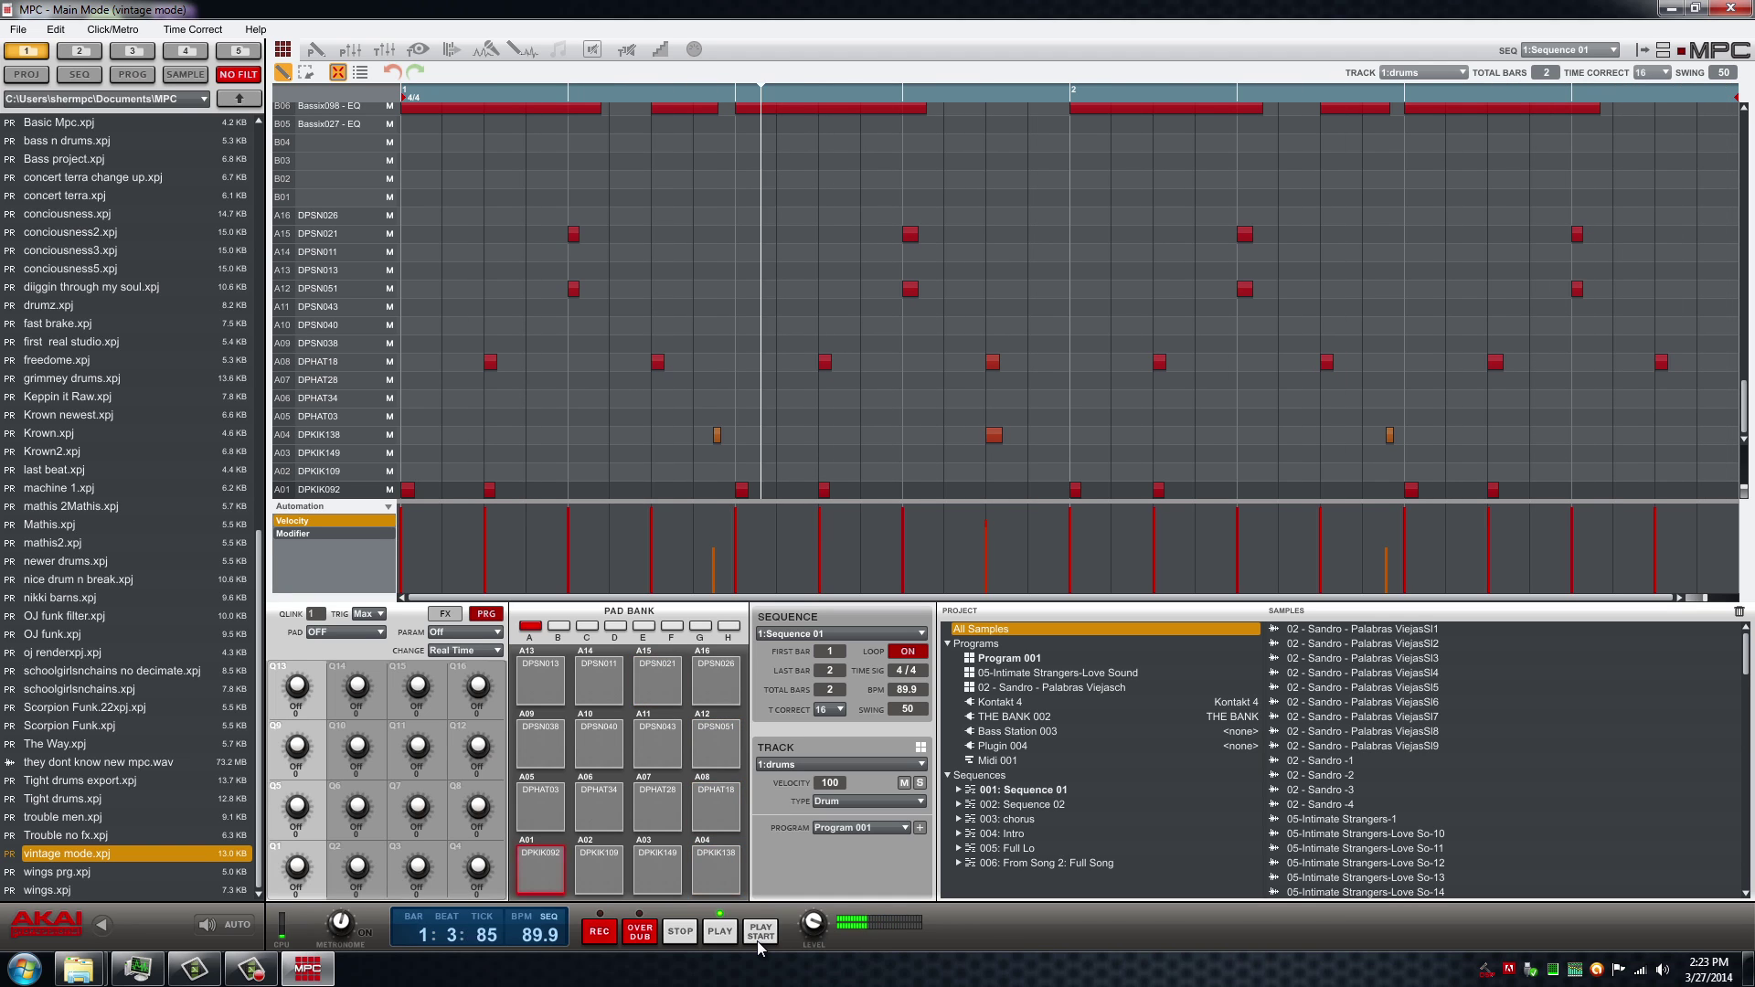
{"action": "left_click", "coordinate": [687, 934]}
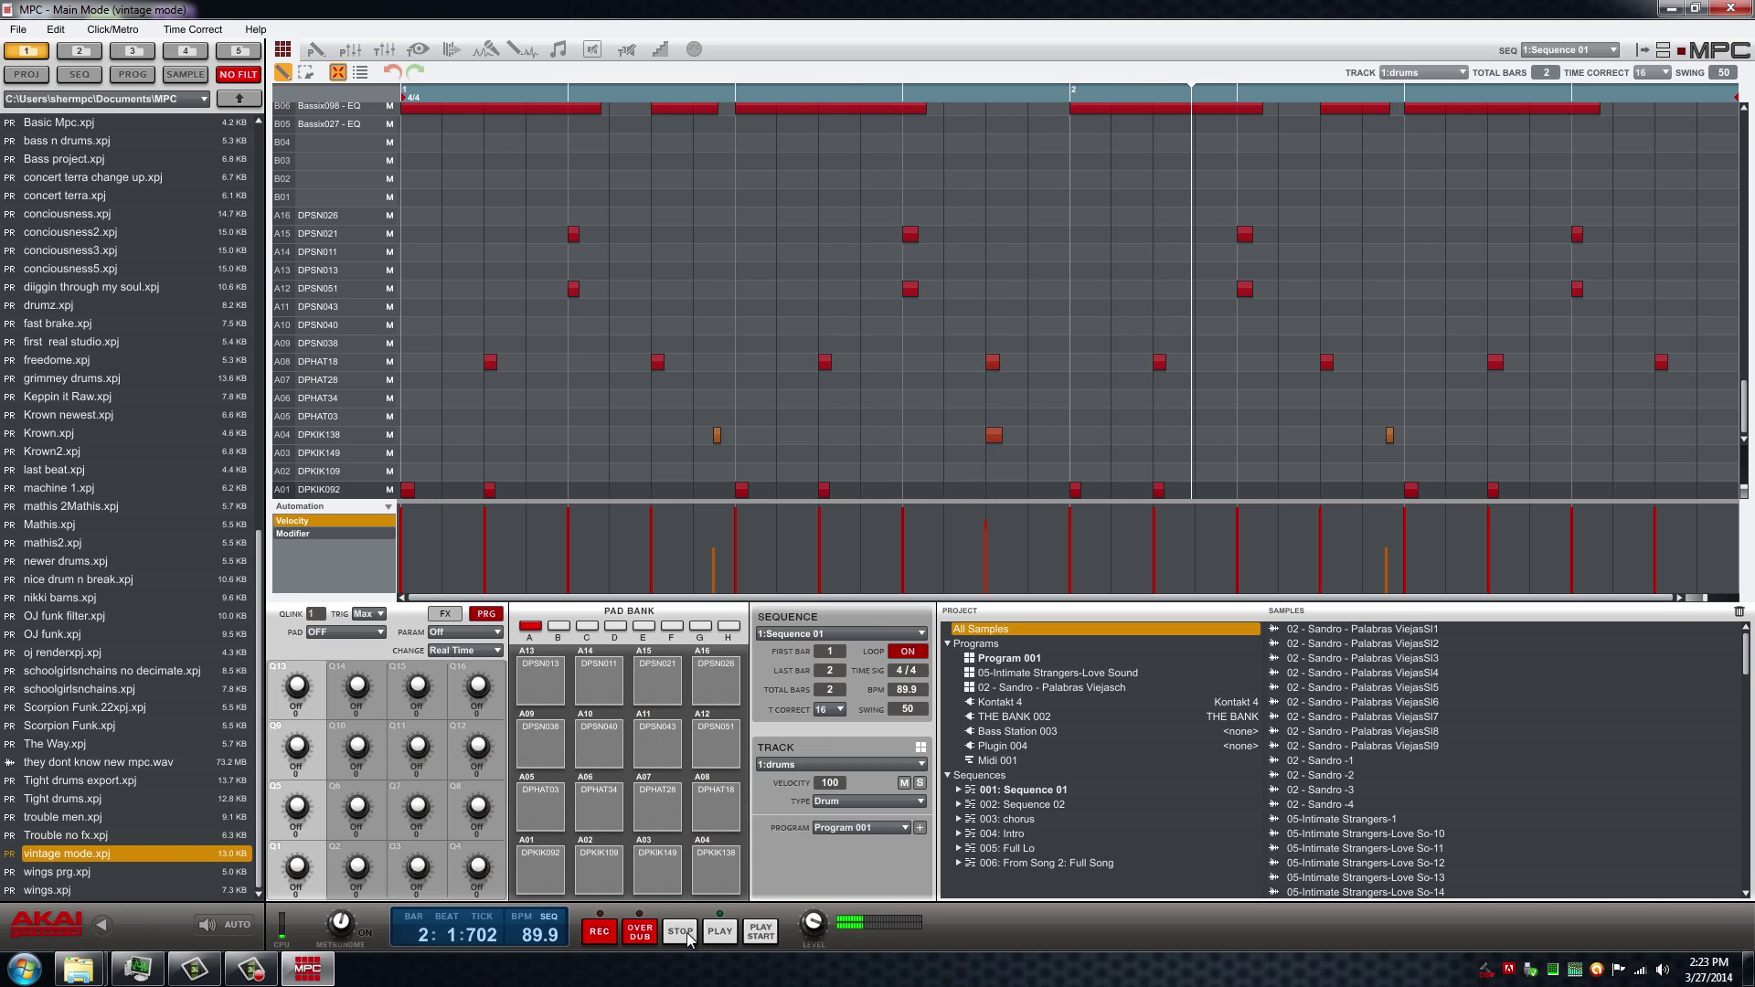
Step: Show the track mixer, play Sequence 01 from the start, and open the drums insert picker
{"action": "left_click", "coordinate": [388, 51]}
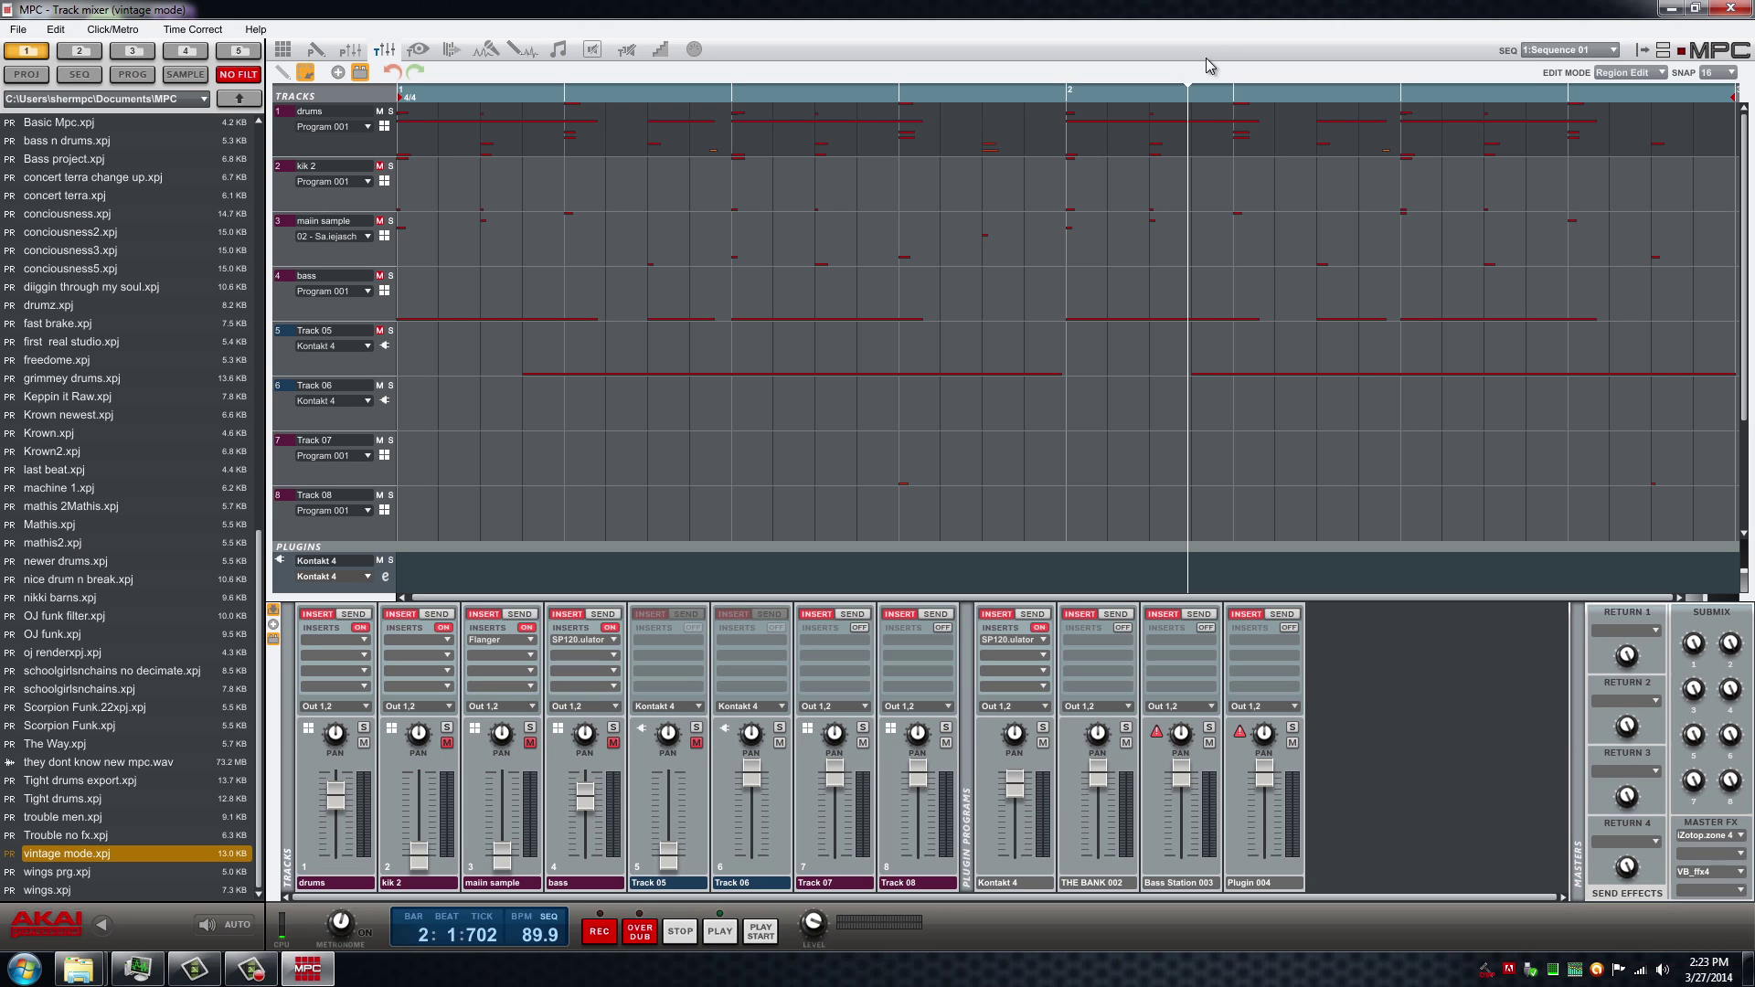
{"action": "left_click", "coordinate": [761, 933]}
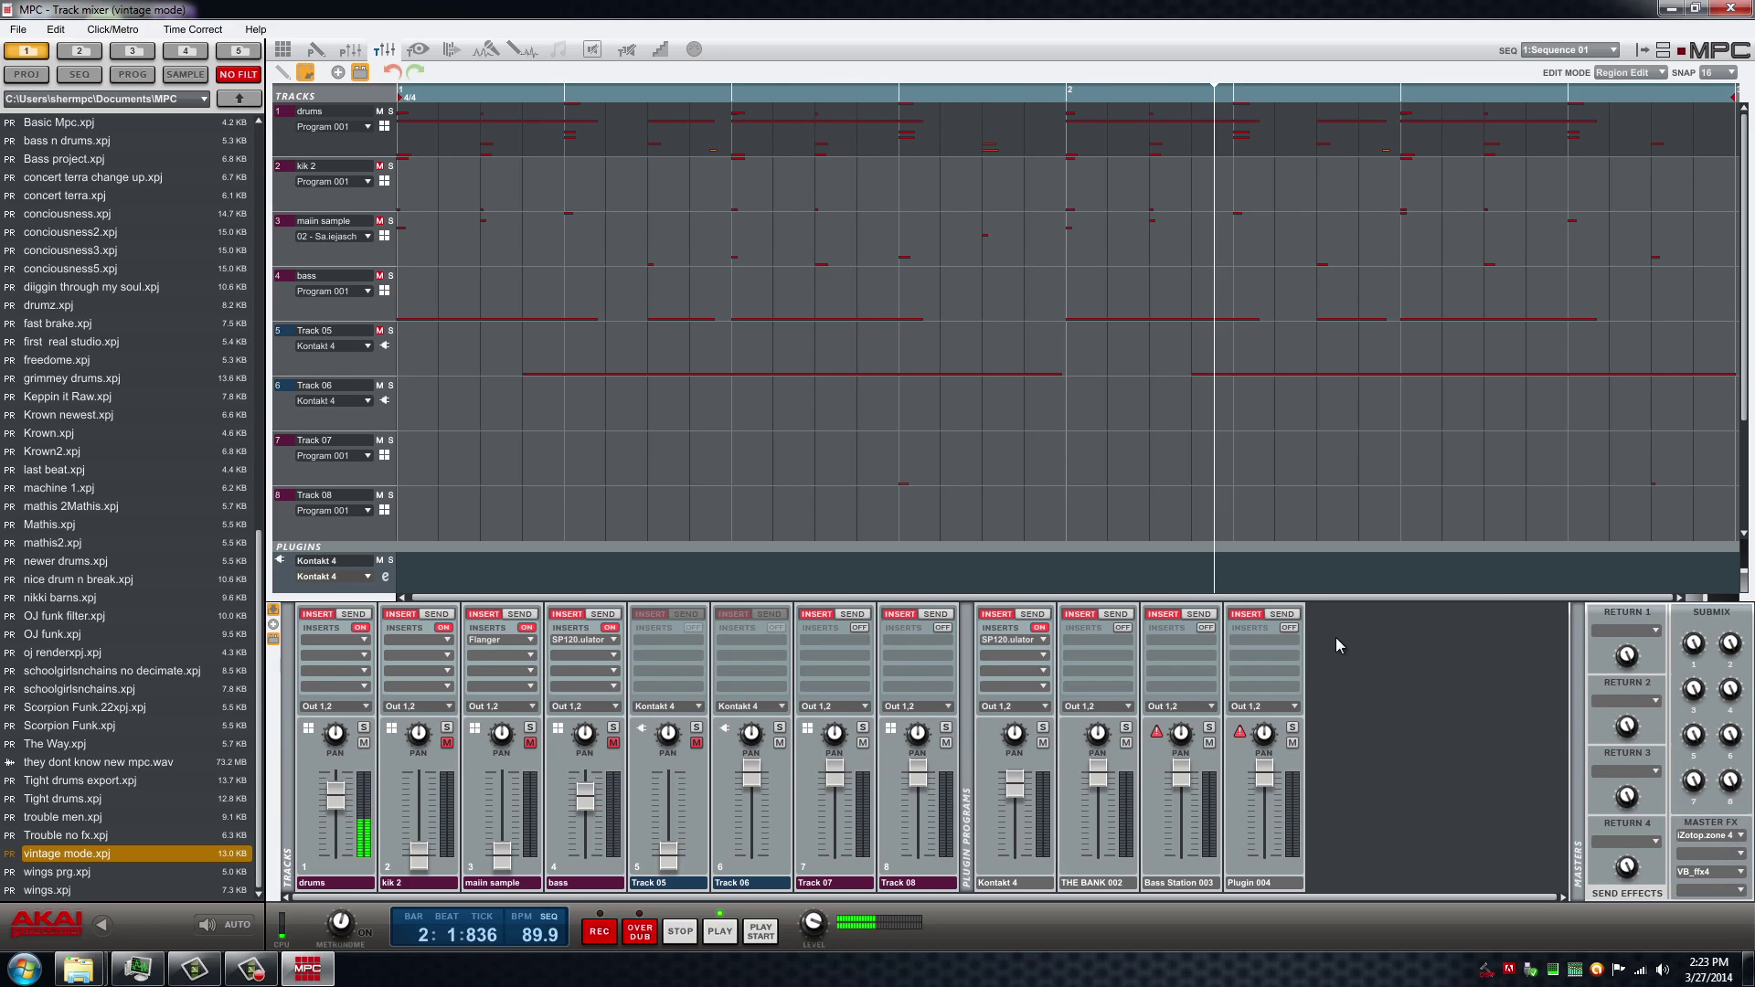
{"action": "left_click", "coordinate": [367, 647]}
Step: Insert the SP1200 45 Emulator from the VST list on the drums track
{"action": "left_click", "coordinate": [379, 548]}
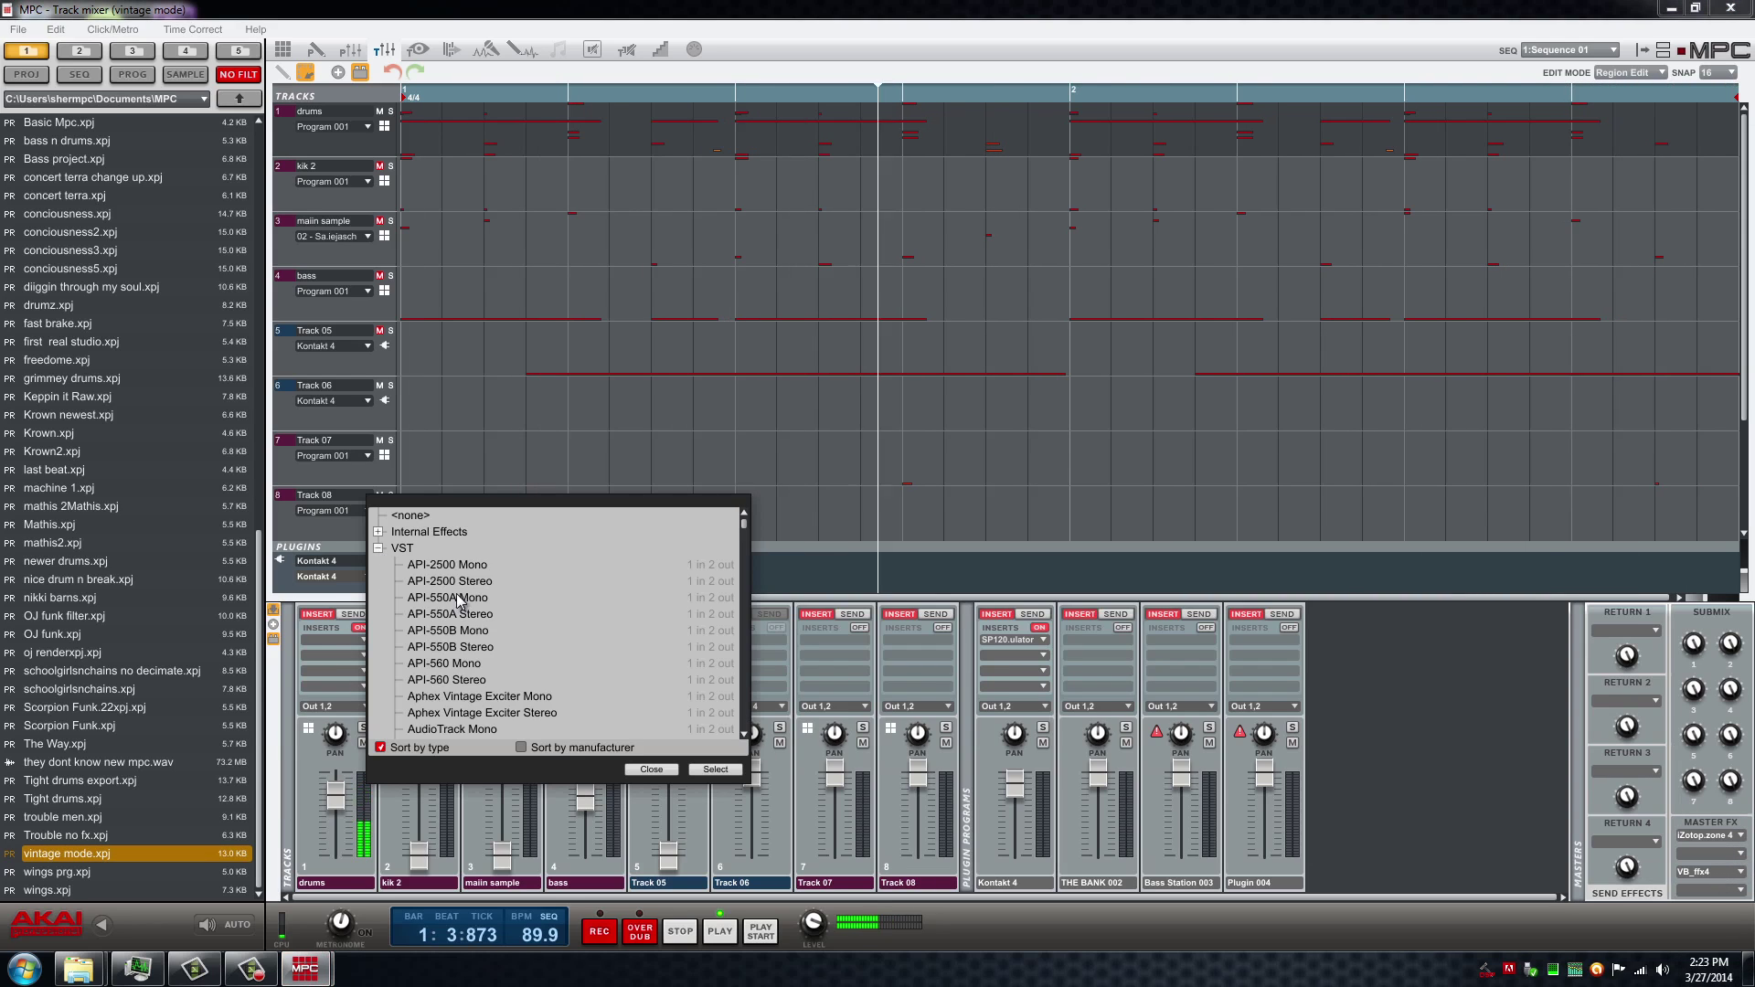
{"action": "scroll", "coordinate": [506, 636], "scroll_direction": "down", "scroll_amount": 10}
{"action": "scroll", "coordinate": [509, 644], "scroll_direction": "down", "scroll_amount": 15}
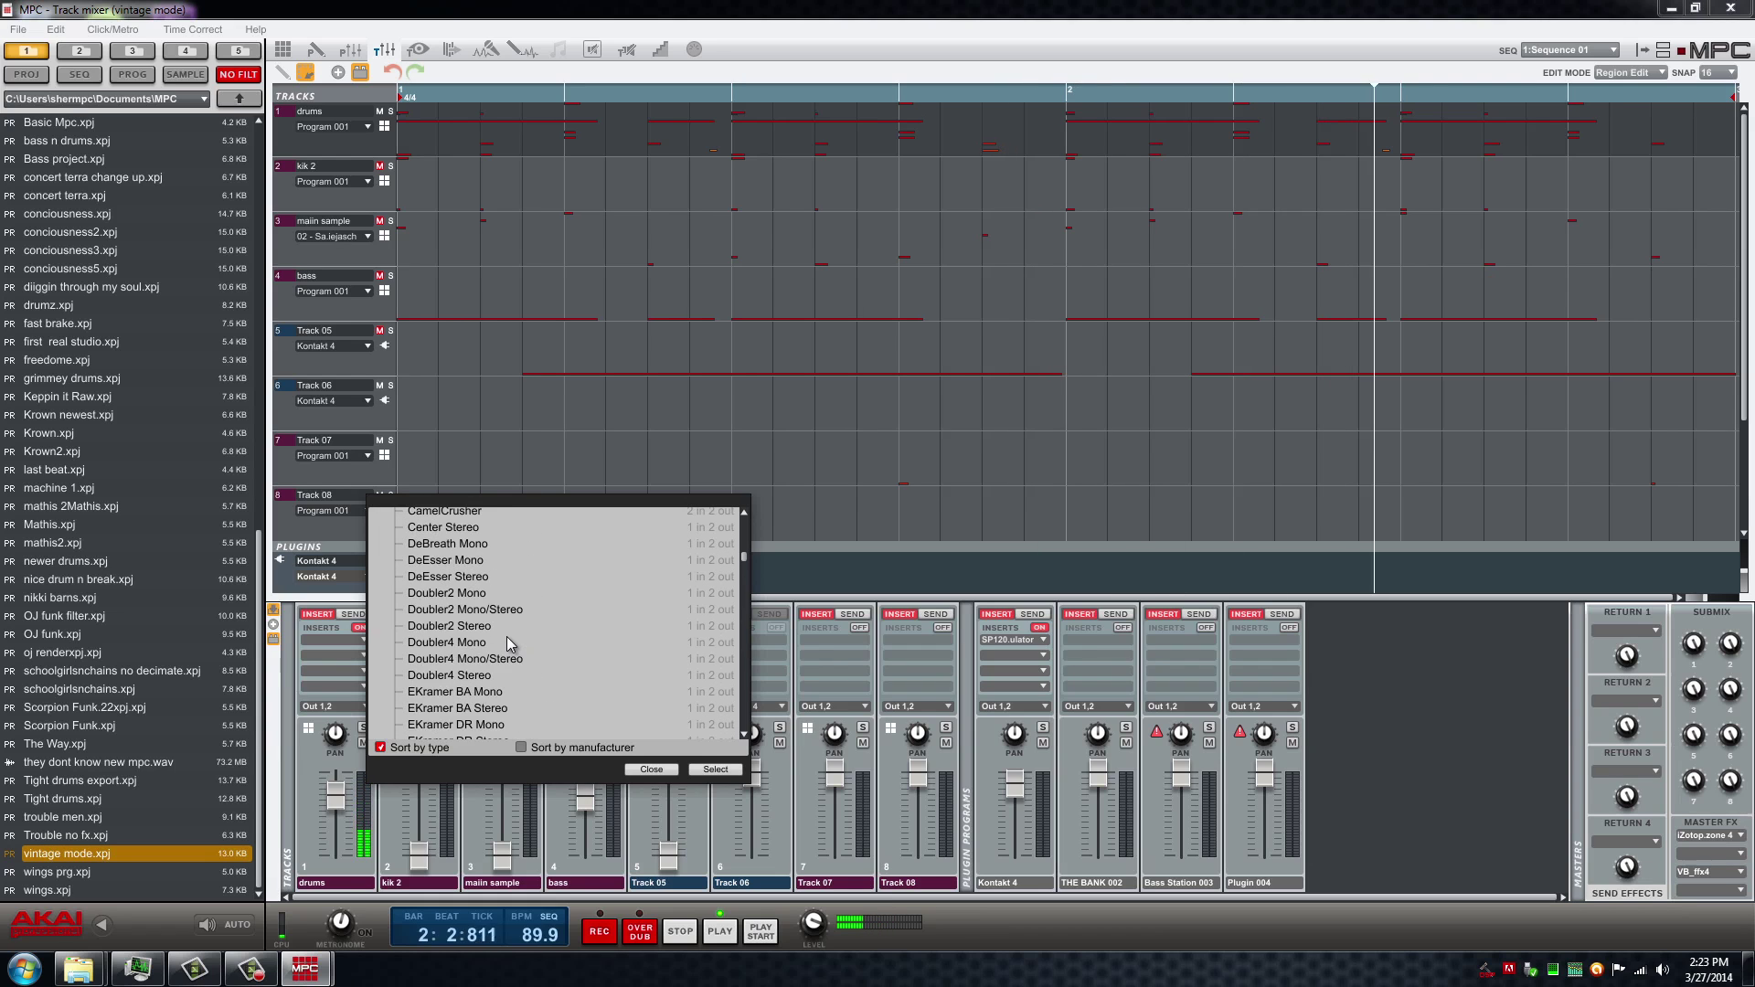
{"action": "scroll", "coordinate": [508, 644], "scroll_direction": "down", "scroll_amount": 15}
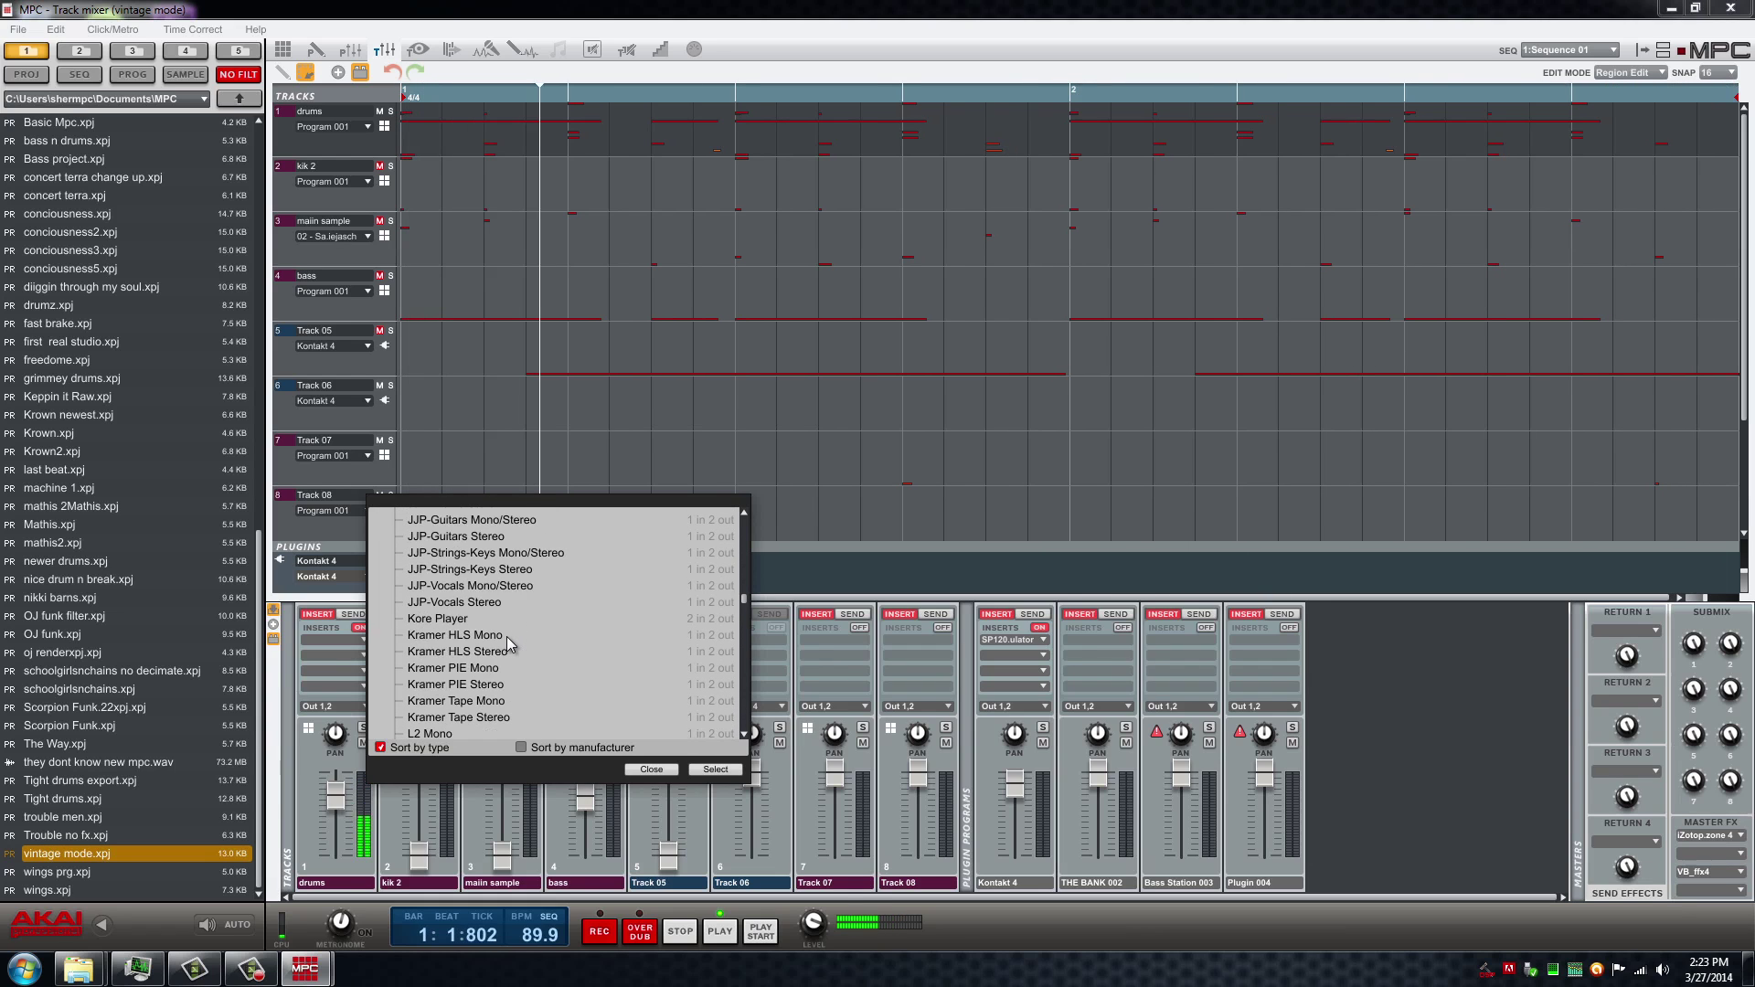
{"action": "scroll", "coordinate": [508, 644], "scroll_direction": "up", "scroll_amount": 2}
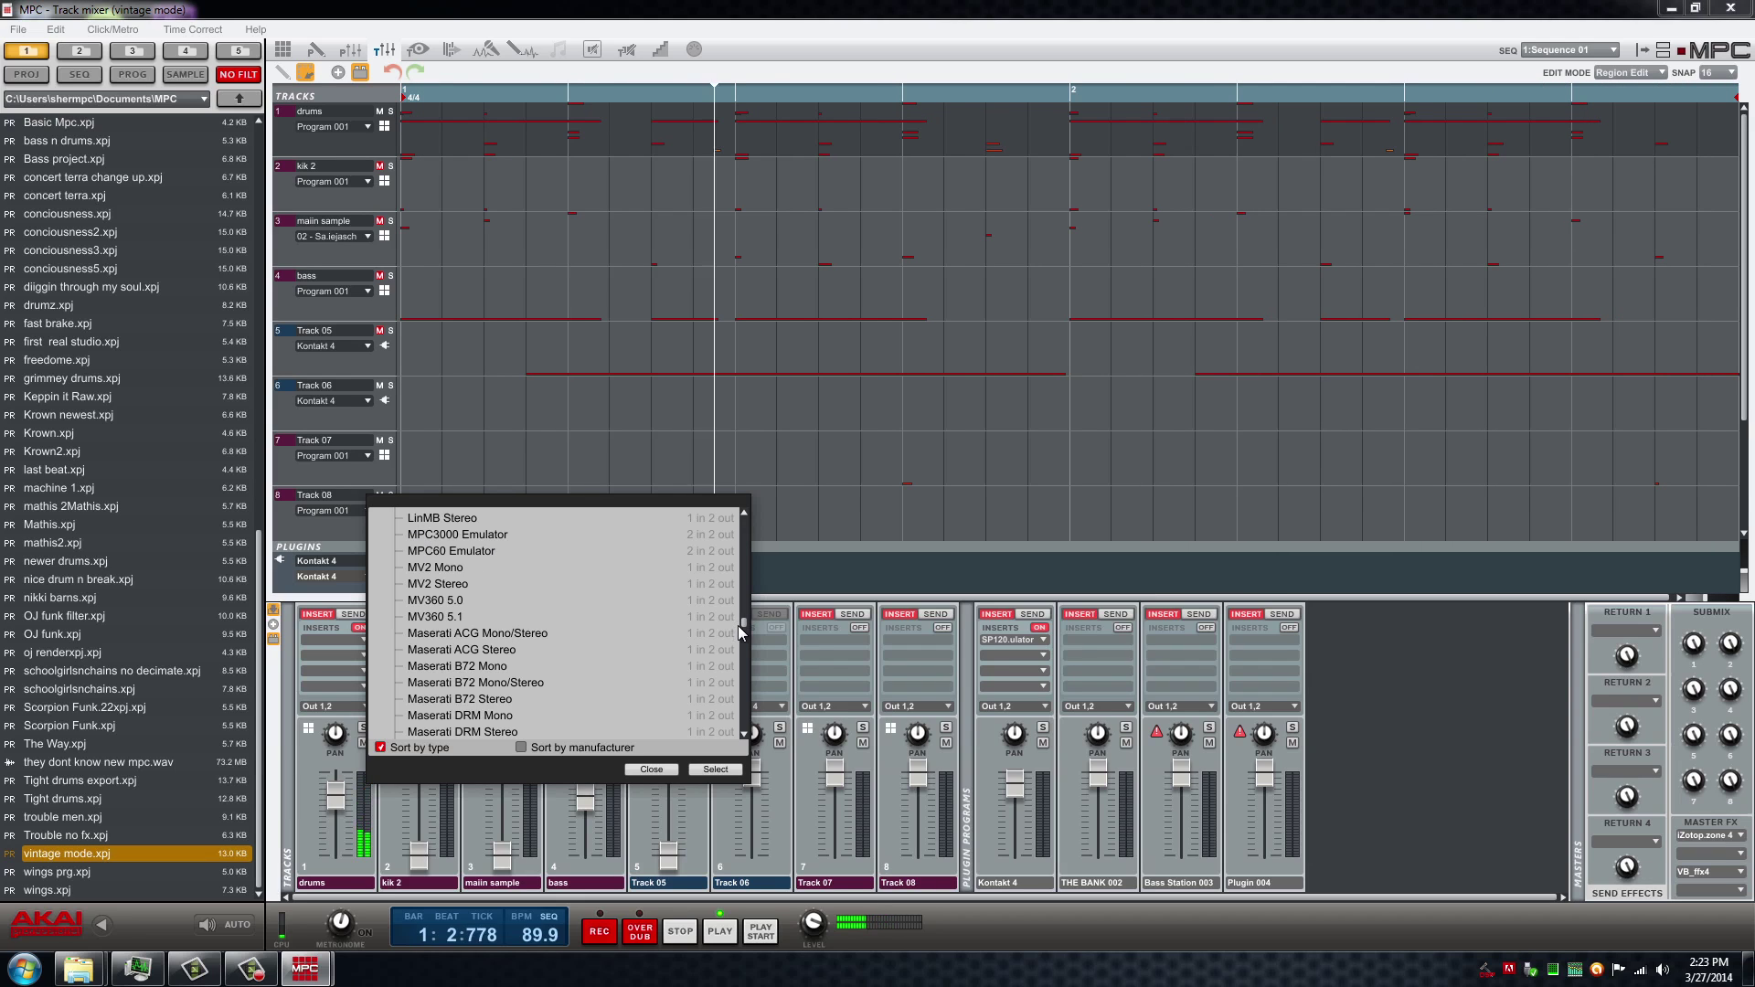
{"action": "left_click_drag", "start_coordinate": [744, 624], "coordinate": [742, 695]}
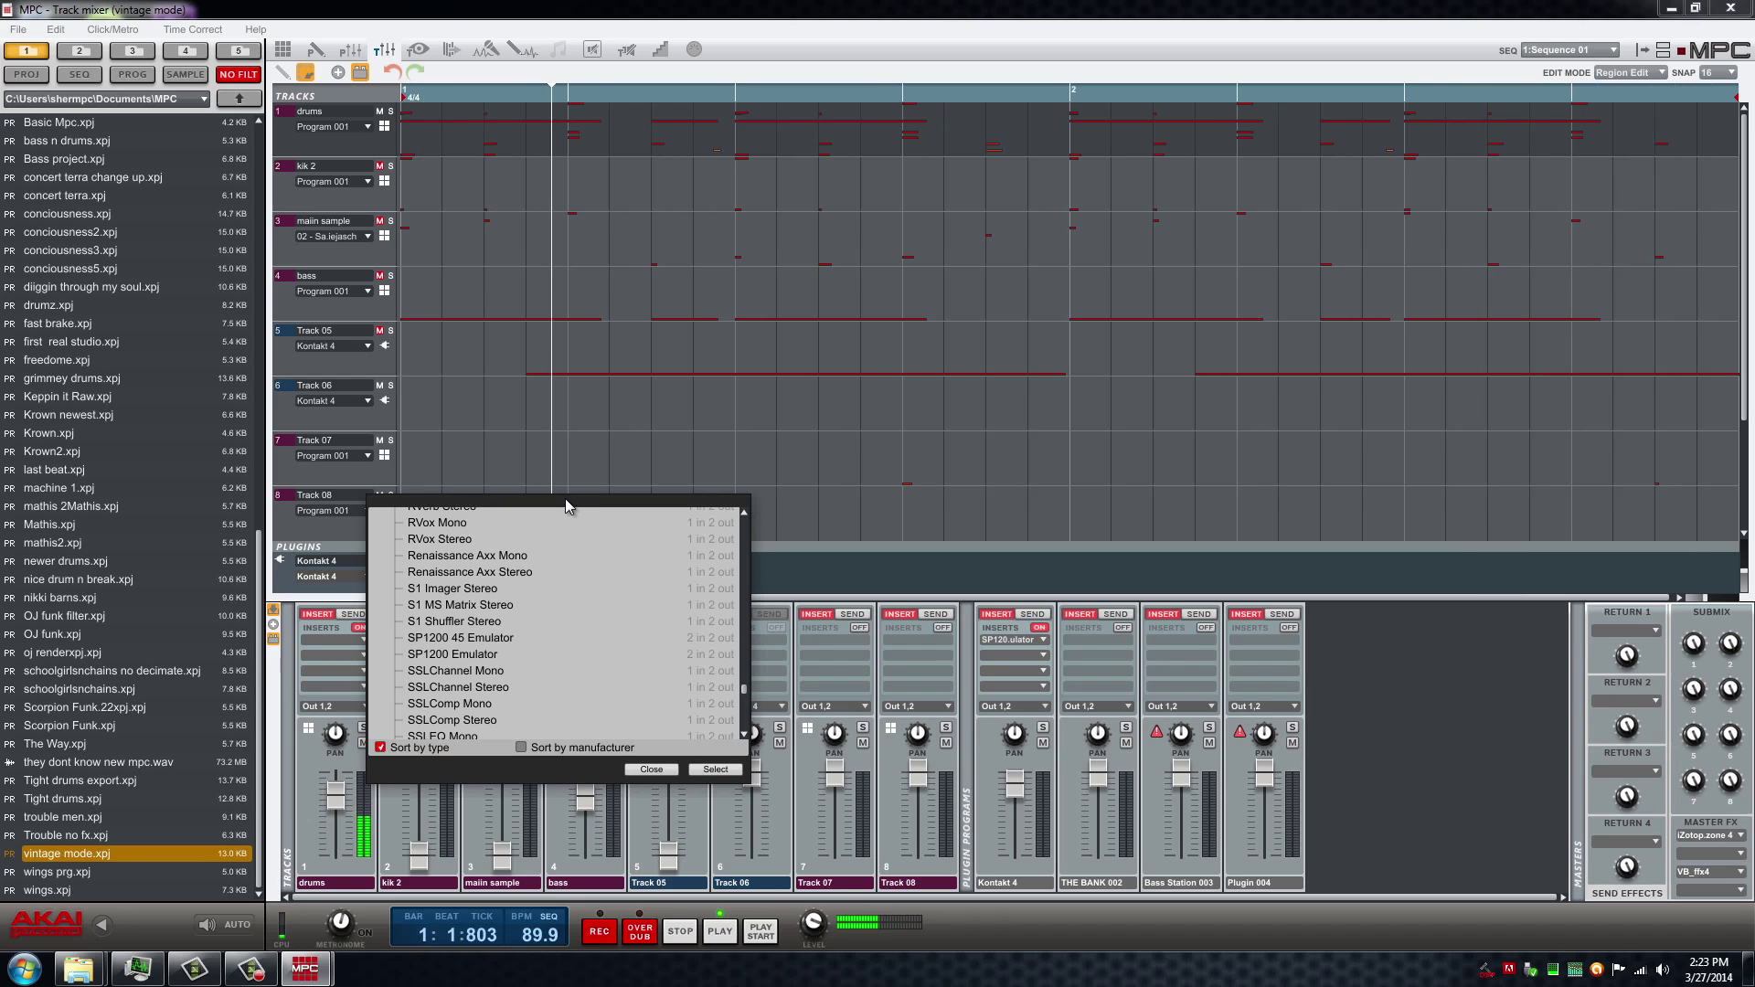
{"action": "double_click", "coordinate": [497, 639]}
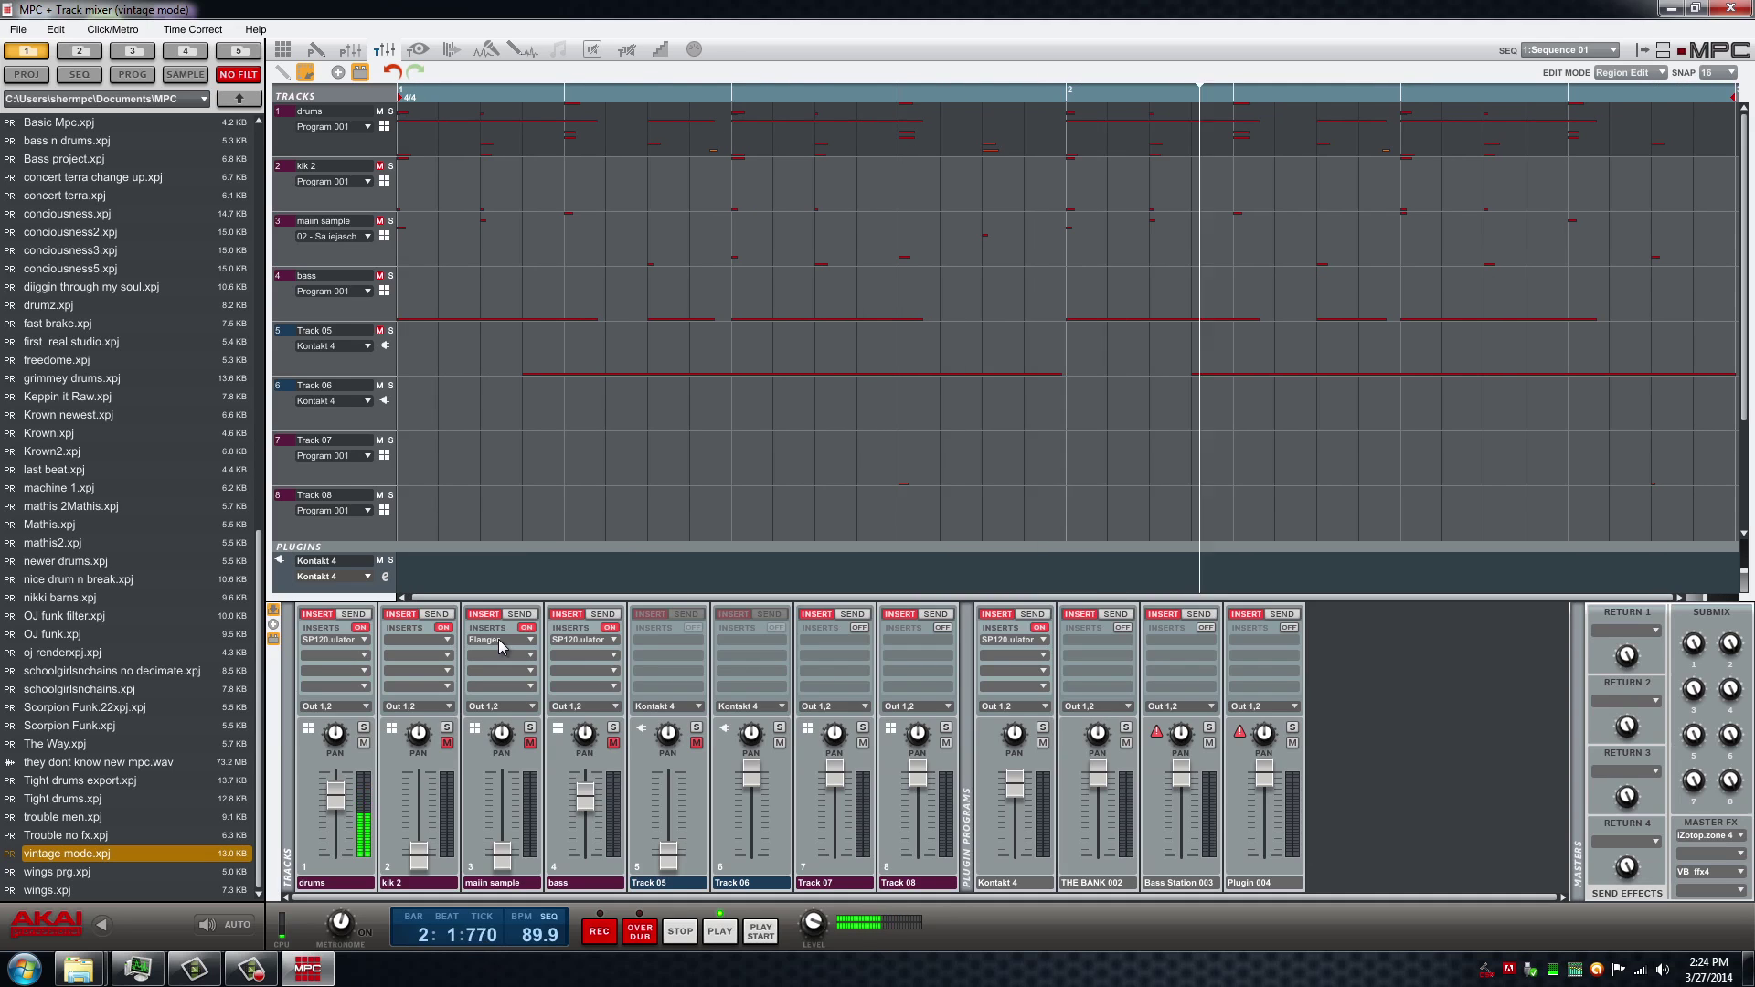
{"action": "double_click", "coordinate": [306, 643]}
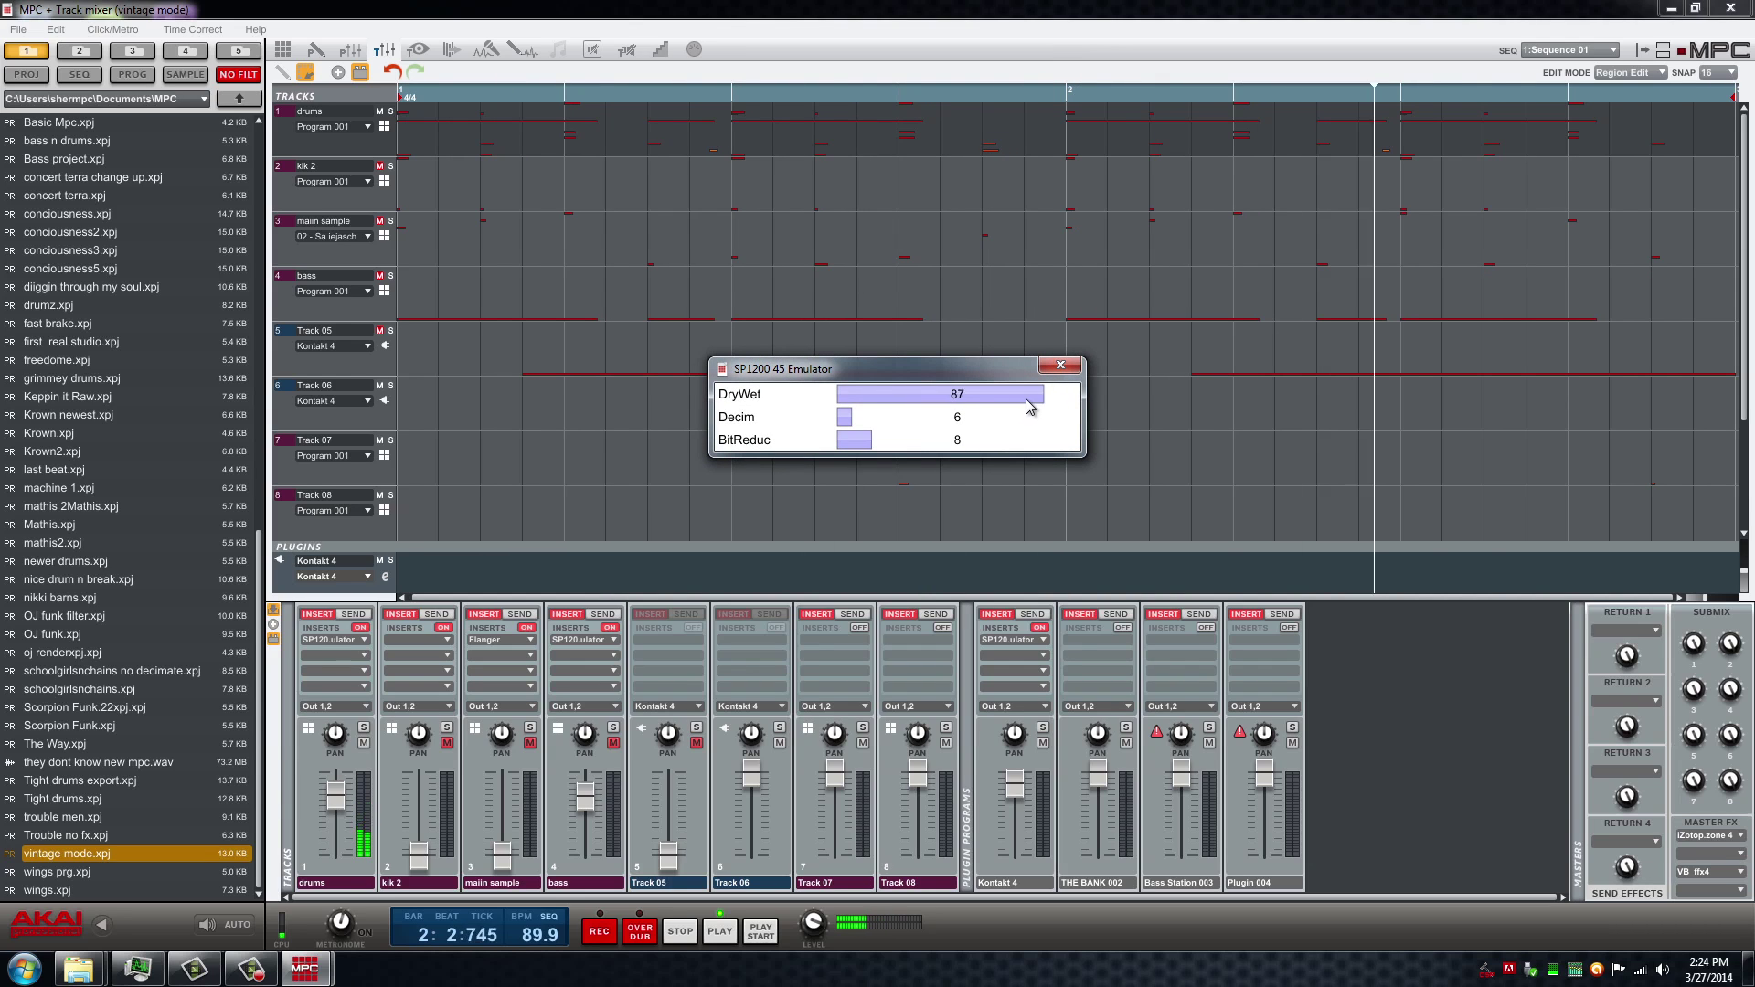
Step: Set the SP1200 45 Emulator to DryWet 36, Decim 6 and BitReduc 12, then close it
{"action": "mouse_move", "coordinate": [1056, 403]}
{"action": "left_mouse_down"}
{"action": "mouse_move", "coordinate": [831, 395]}
{"action": "mouse_move", "coordinate": [1039, 394]}
{"action": "left_mouse_up"}
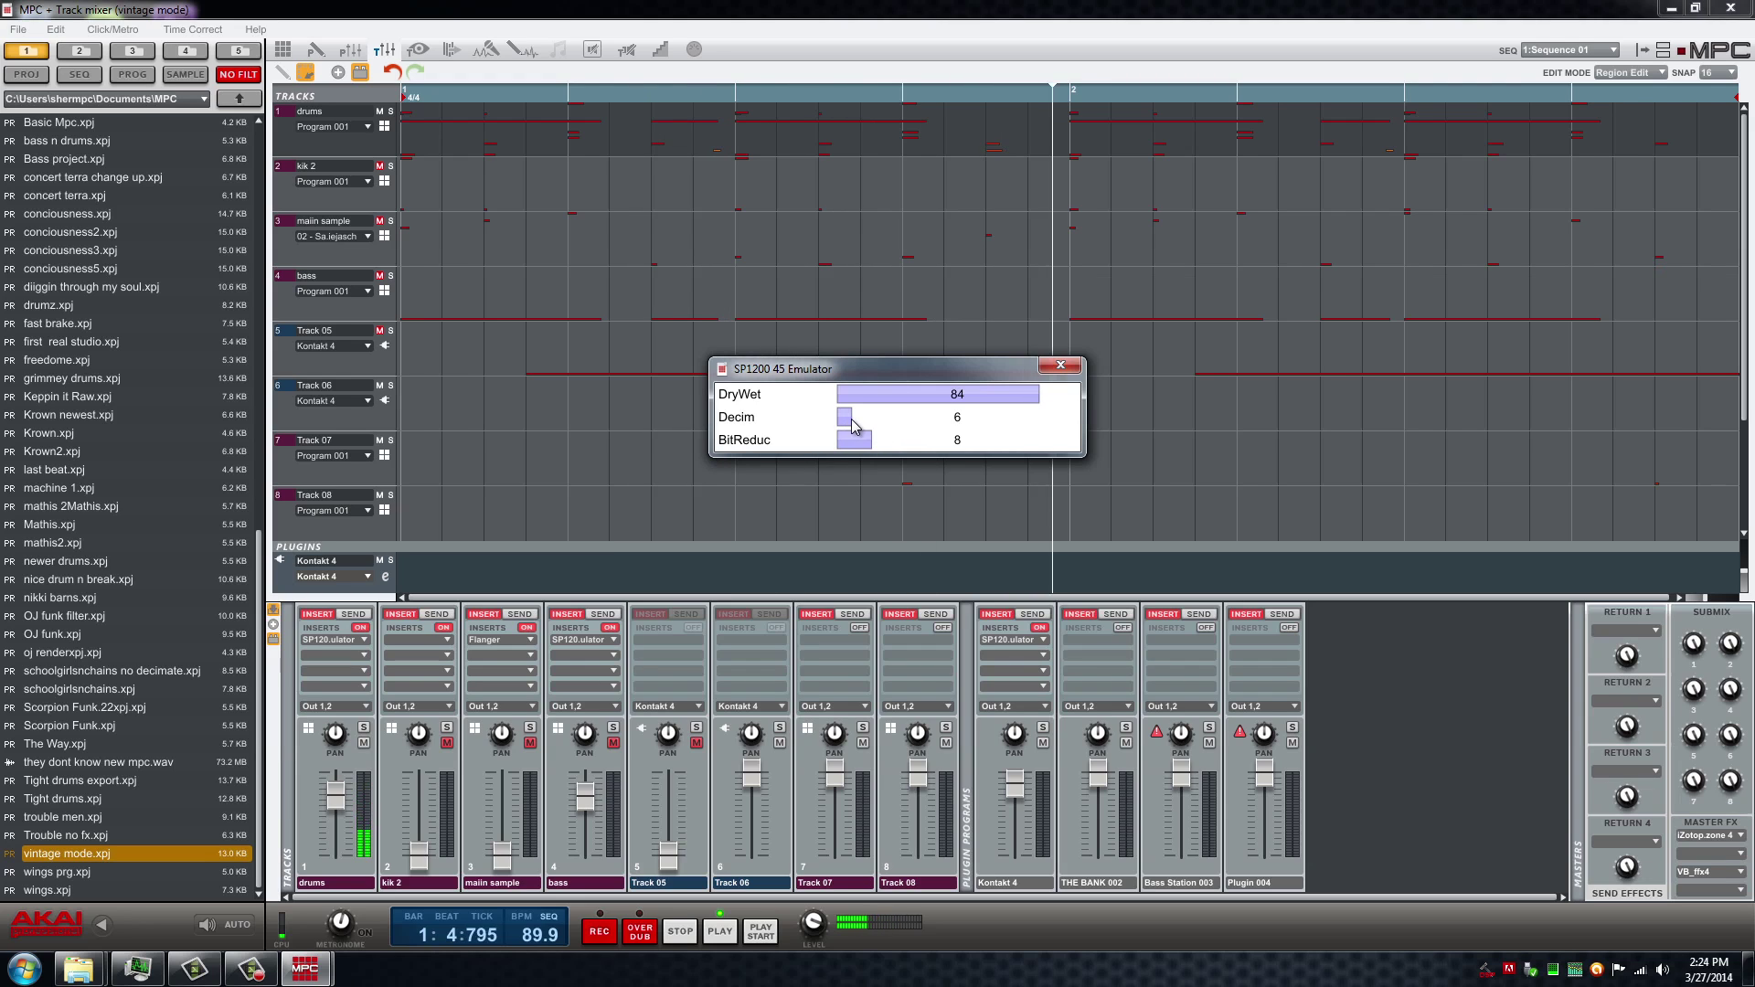
{"action": "left_click_drag", "start_coordinate": [852, 426], "coordinate": [928, 430]}
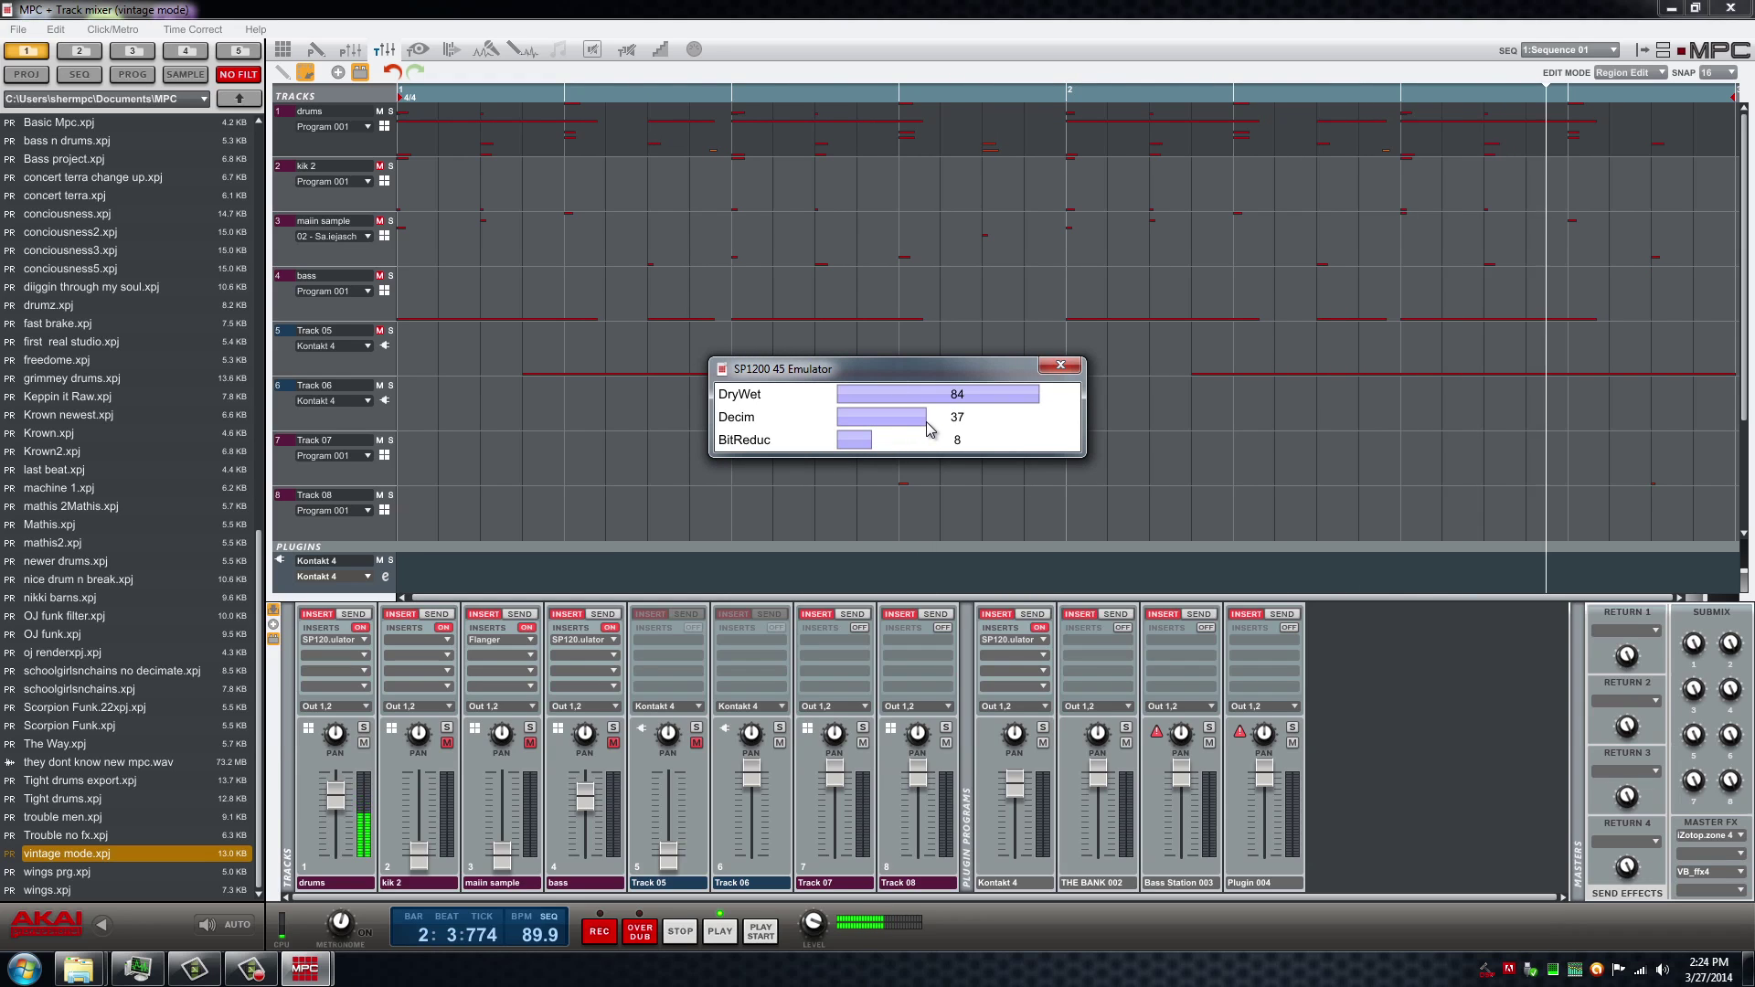
{"action": "mouse_move", "coordinate": [930, 429]}
{"action": "left_mouse_down"}
{"action": "mouse_move", "coordinate": [952, 431]}
{"action": "mouse_move", "coordinate": [860, 433]}
{"action": "mouse_move", "coordinate": [1040, 454]}
{"action": "mouse_move", "coordinate": [868, 447]}
{"action": "mouse_move", "coordinate": [909, 450]}
{"action": "left_mouse_up"}
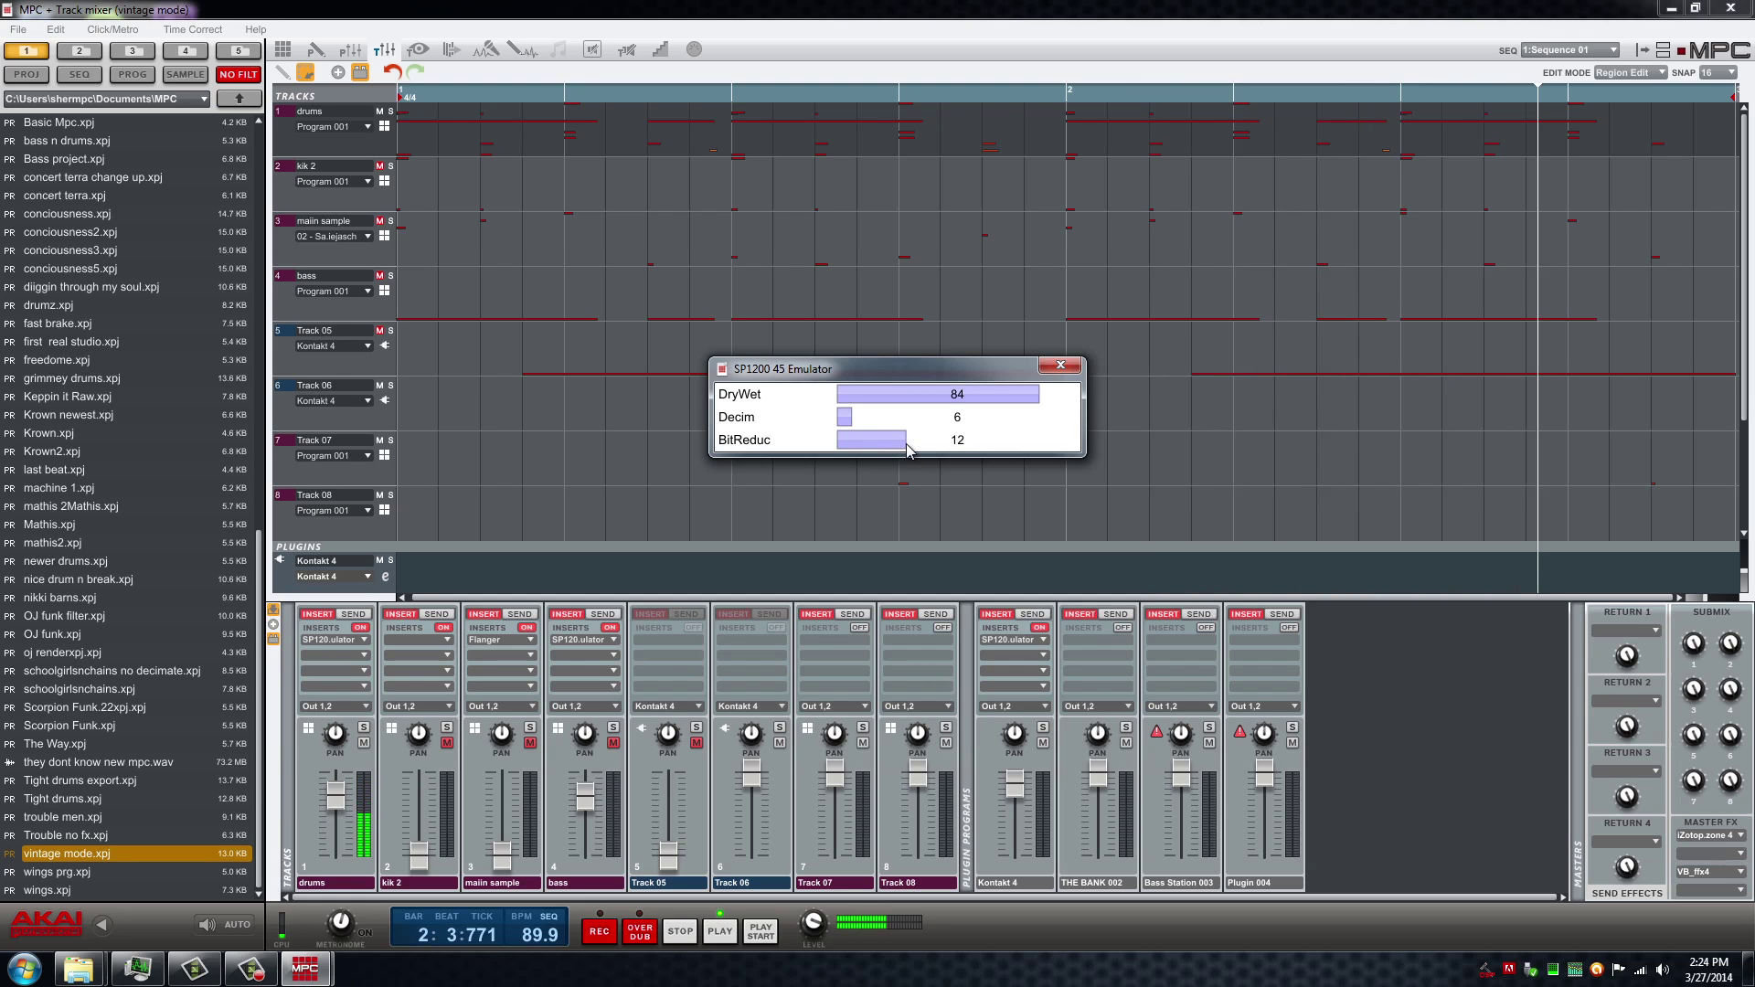
{"action": "left_click_drag", "start_coordinate": [1039, 402], "coordinate": [926, 411]}
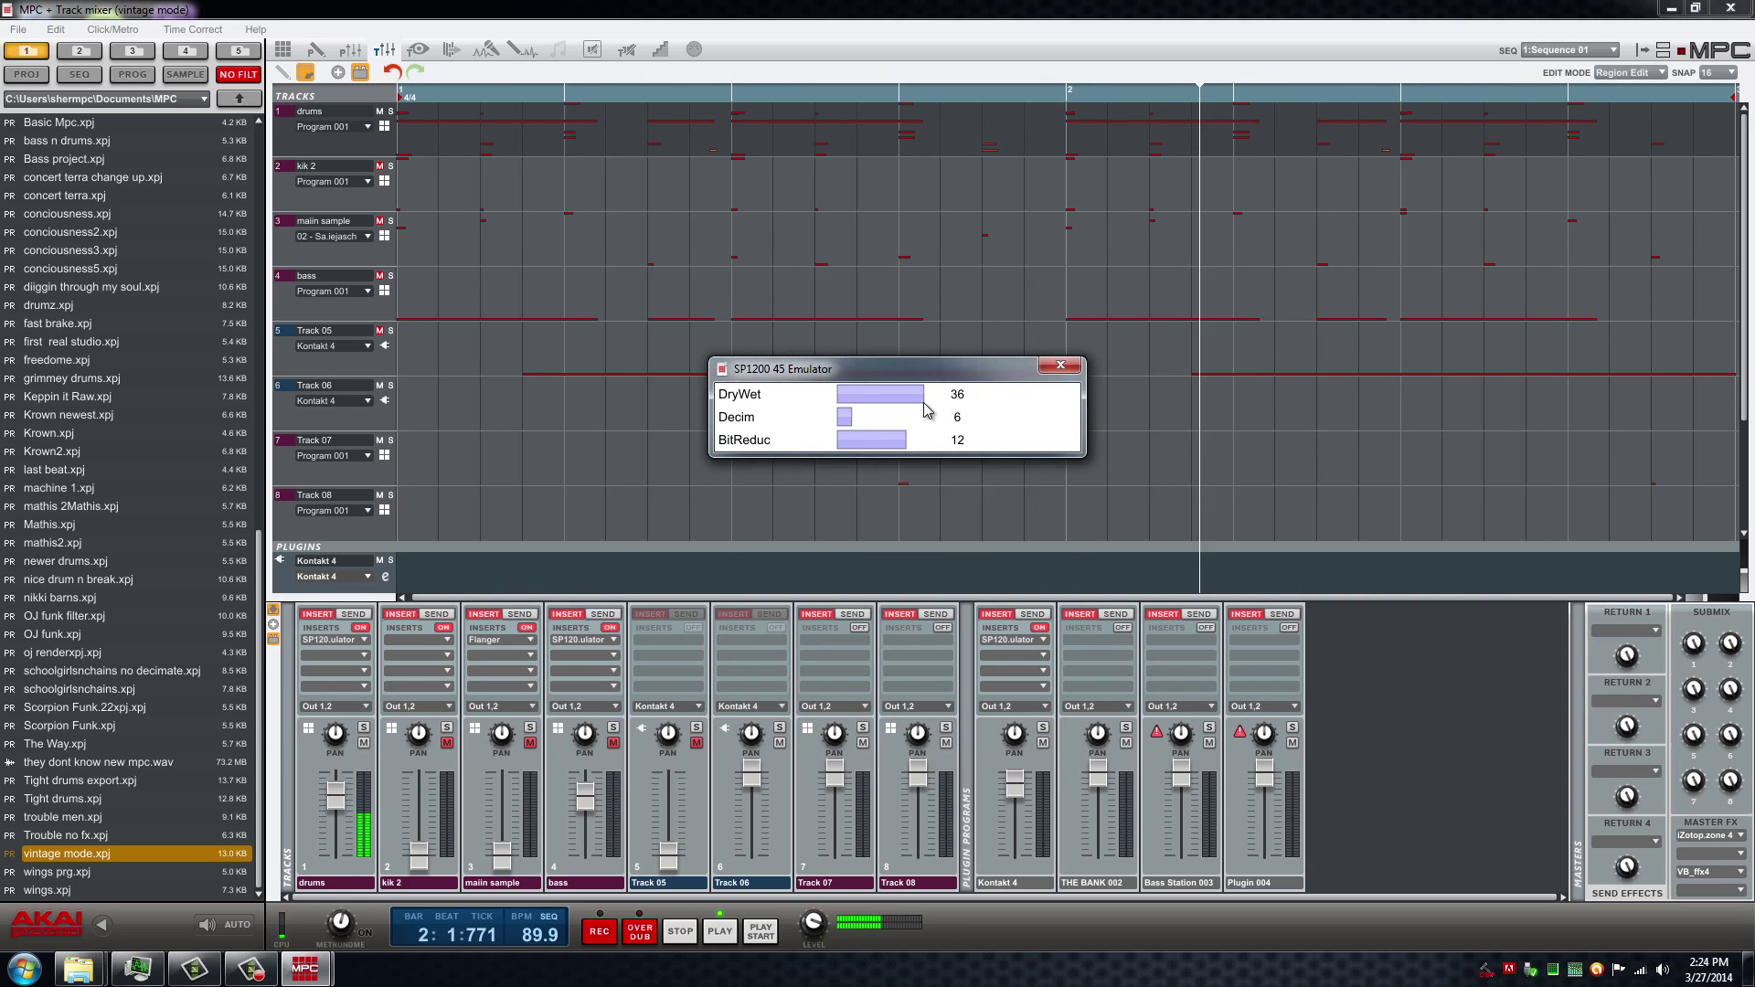
{"action": "left_click", "coordinate": [1060, 365]}
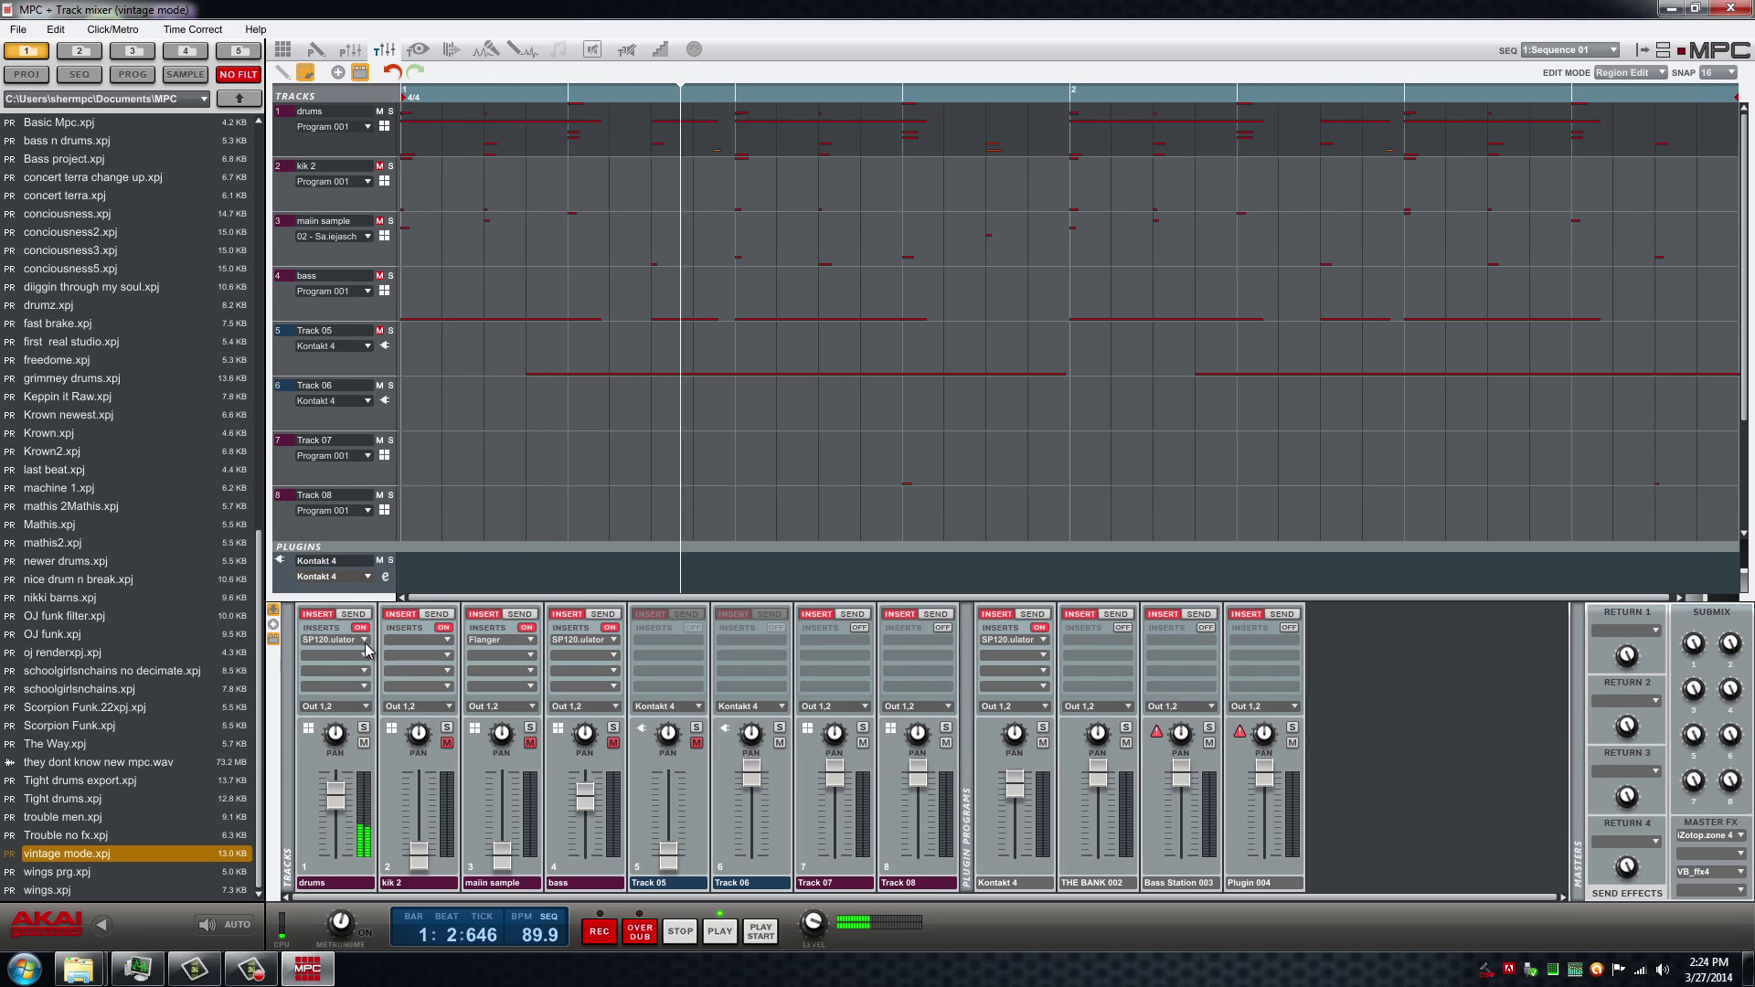
Step: Replace the drums insert with the MPC3000 Emulator from the VST list
{"action": "left_click", "coordinate": [366, 649]}
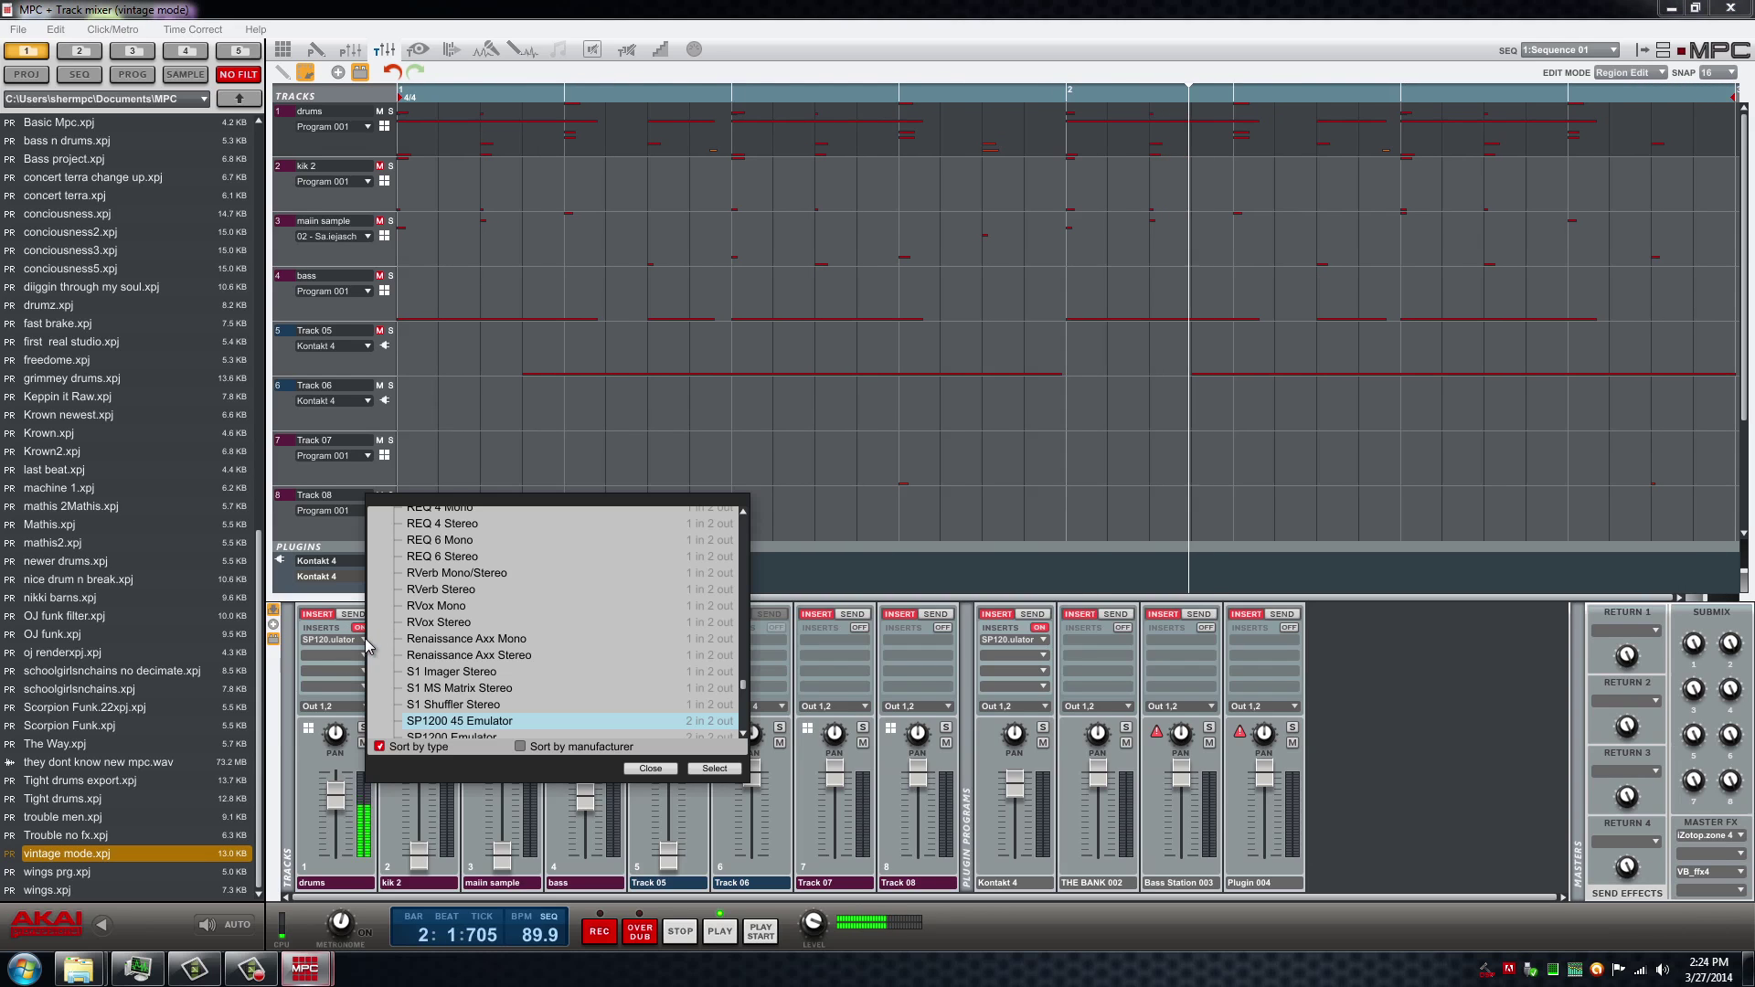
{"action": "left_click_drag", "start_coordinate": [742, 684], "coordinate": [770, 616]}
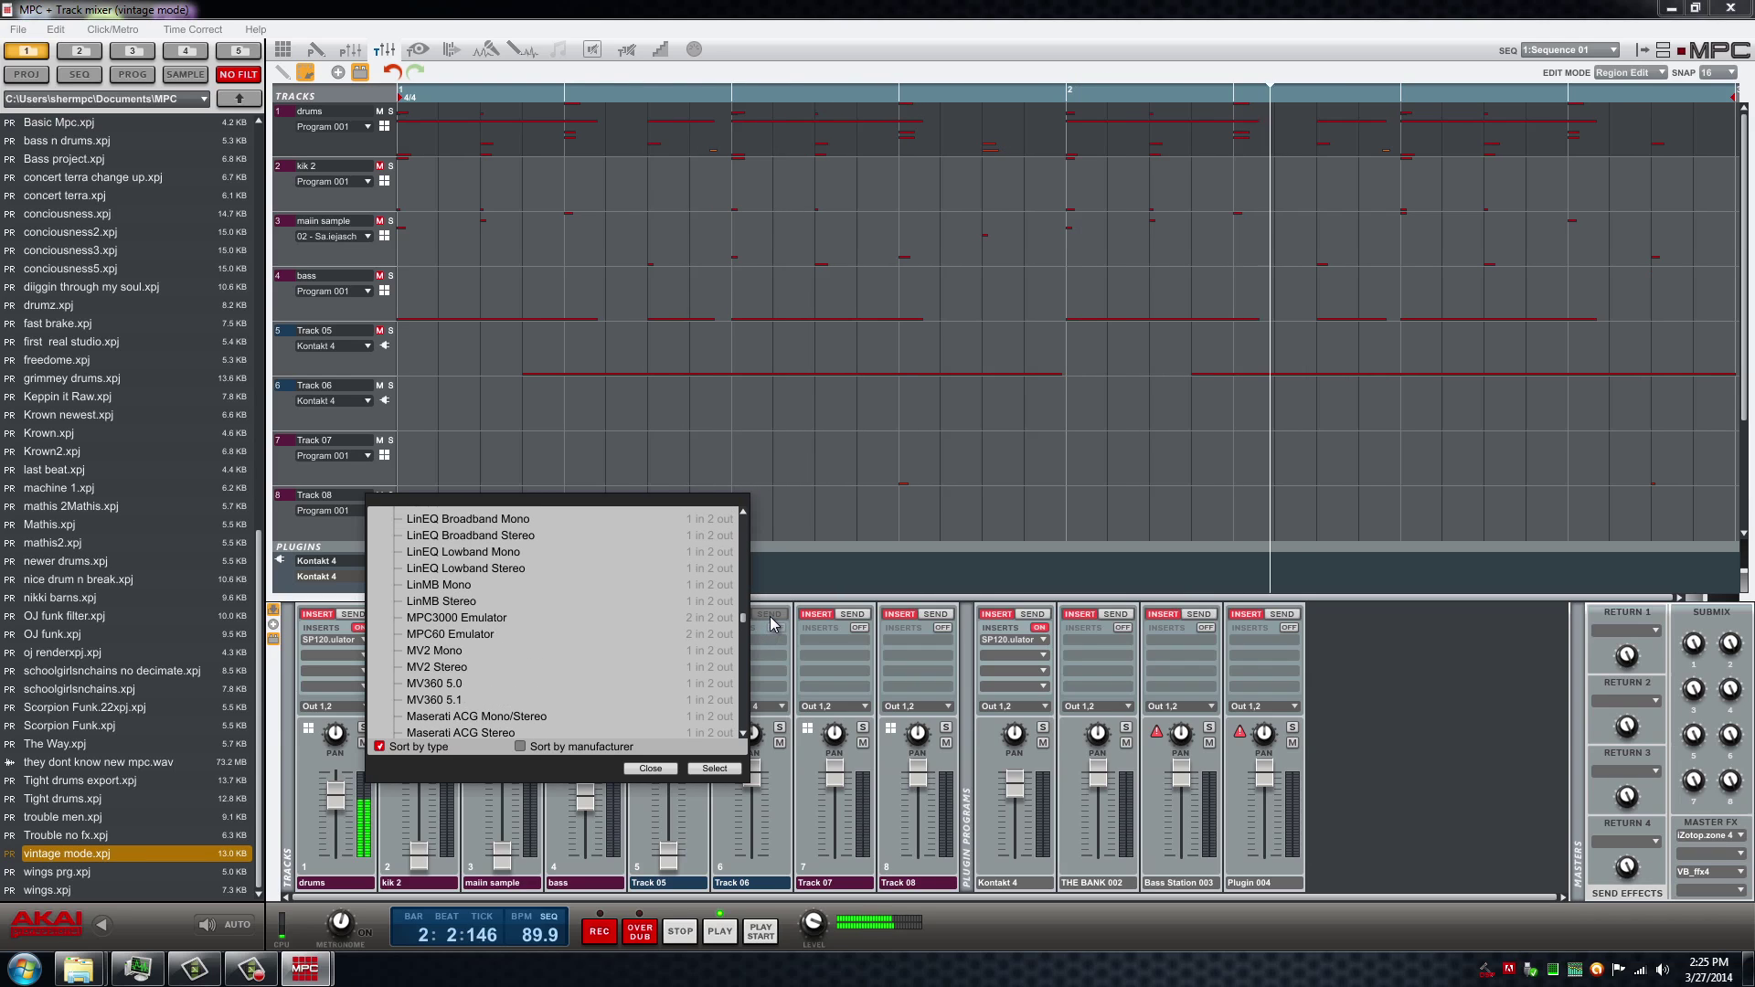
{"action": "double_click", "coordinate": [497, 616]}
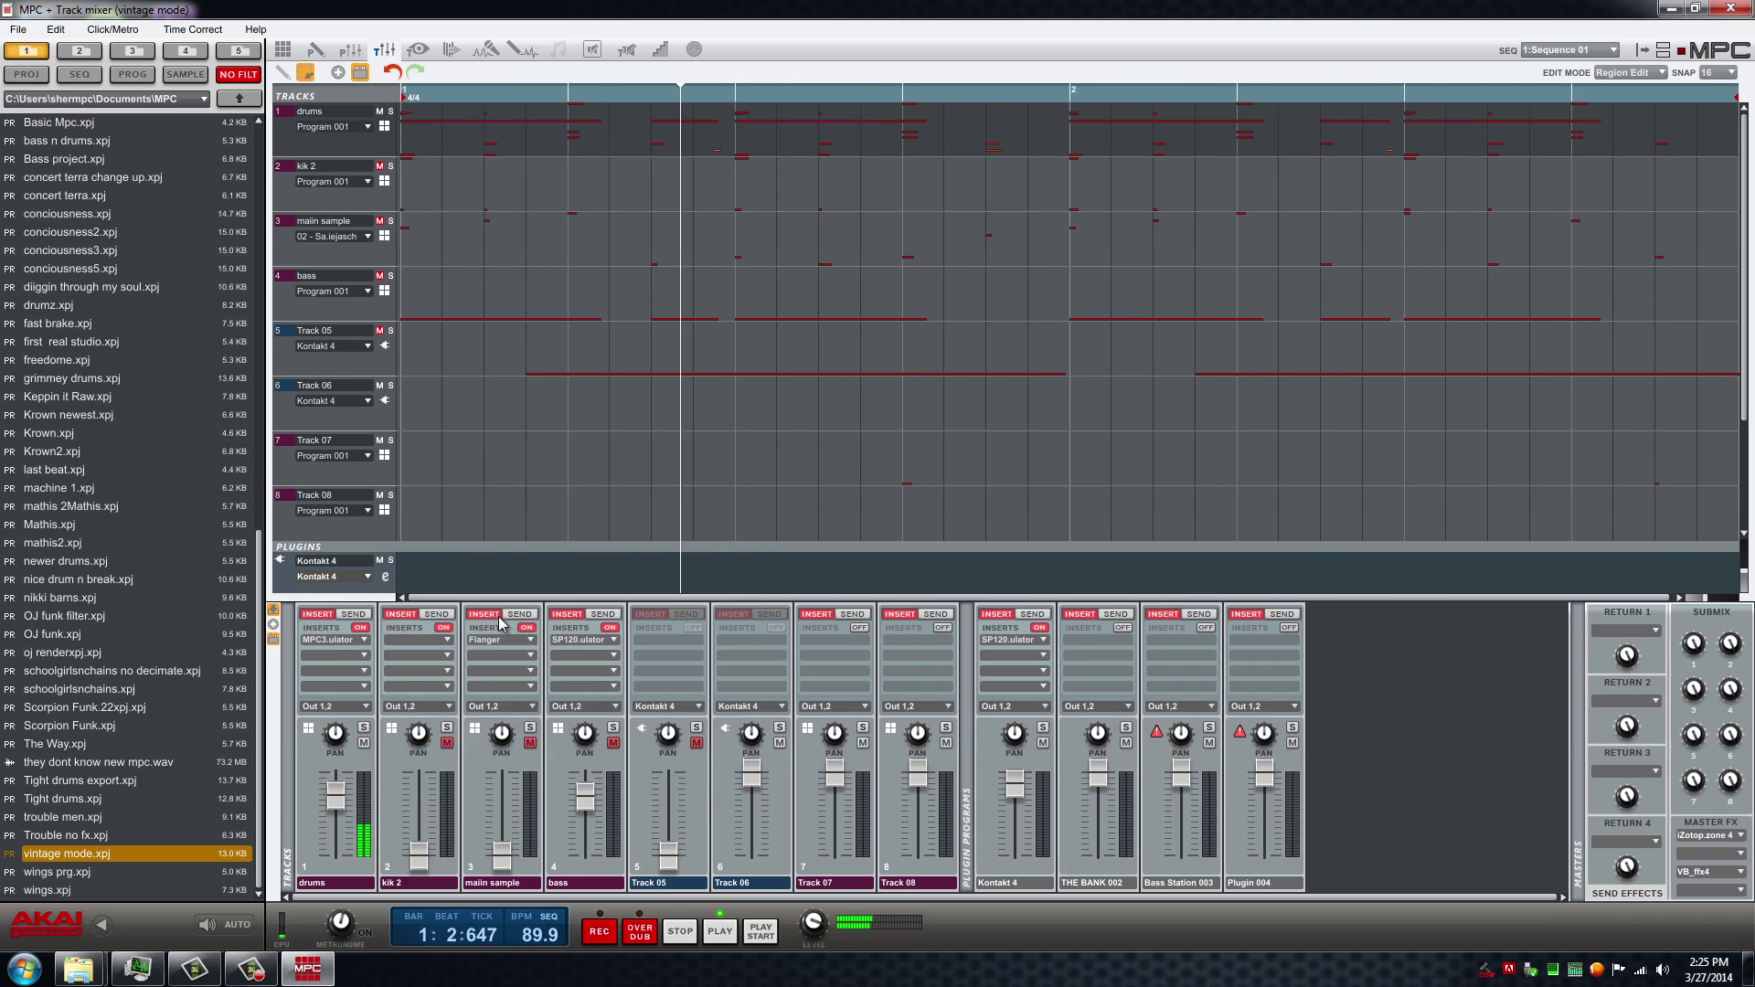